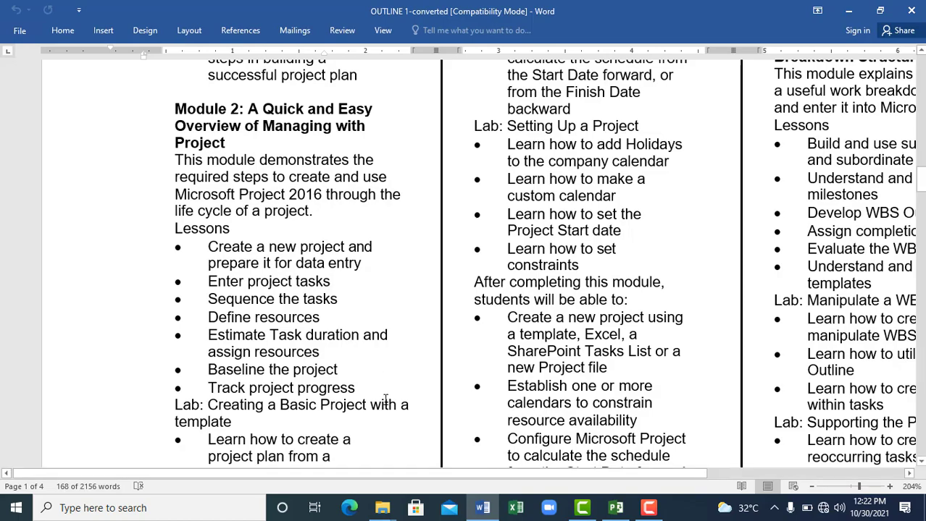
# Step: Read the Module 2 overview, lessons, labs and outcomes, and the opening of Module 3: Setting Up a Project
pyautogui.scroll(5, 633, 351)
pyautogui.scroll(-10, 574, 372)
pyautogui.scroll(-8, 575, 372)
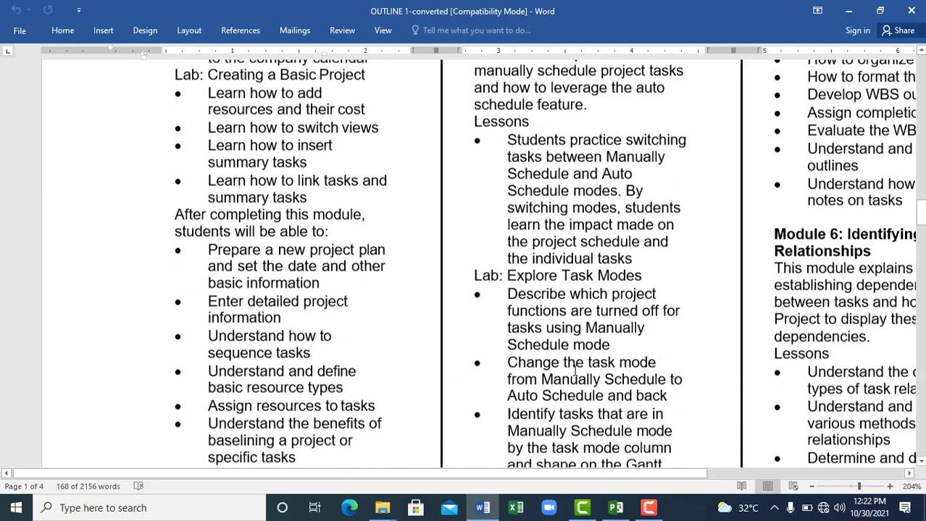
pyautogui.scroll(-2, 574, 372)
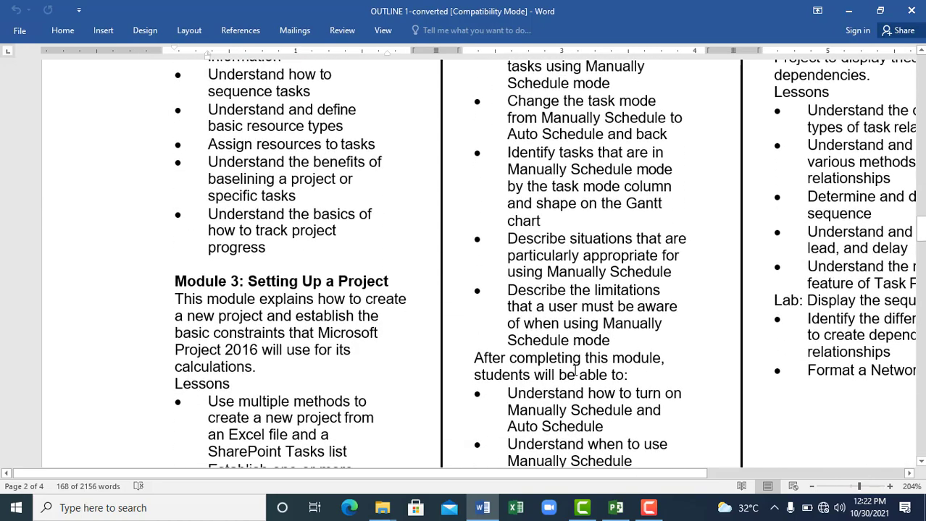
pyautogui.scroll(-4, 575, 372)
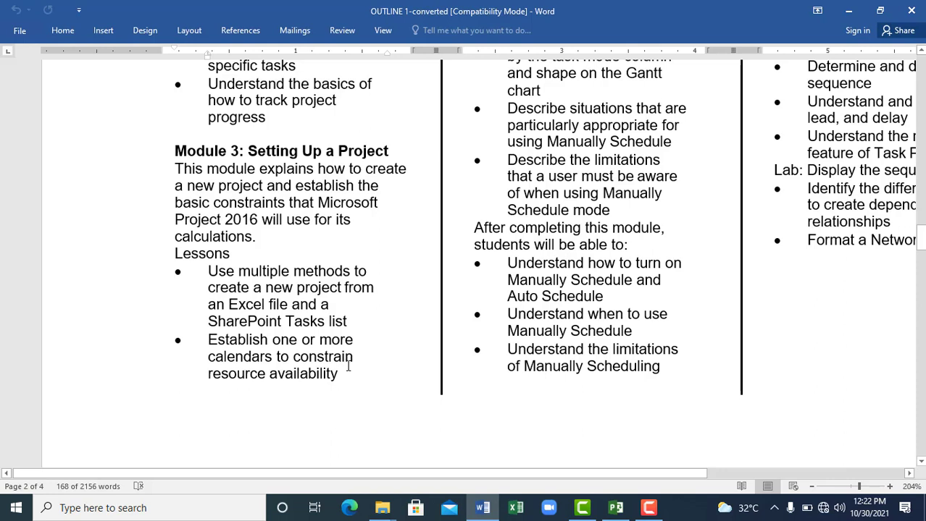
pyautogui.click(339, 382)
pyautogui.write('.')
pyautogui.press('BackSpace')
# Step: Review the rest of Module 3 and the lessons, lab and outcomes of Module 4: Manually Schedule vs. Auto Schedule
pyautogui.scroll(15, 360, 378)
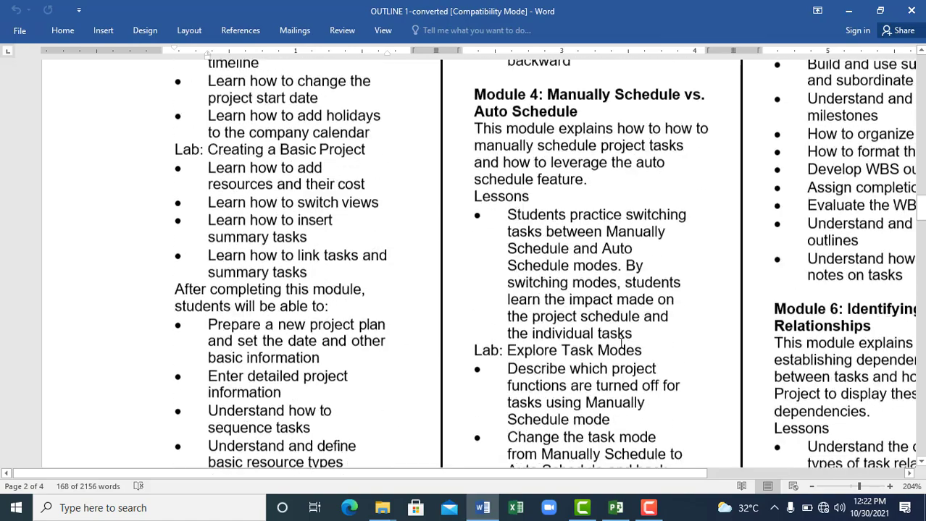
pyautogui.scroll(4, 646, 325)
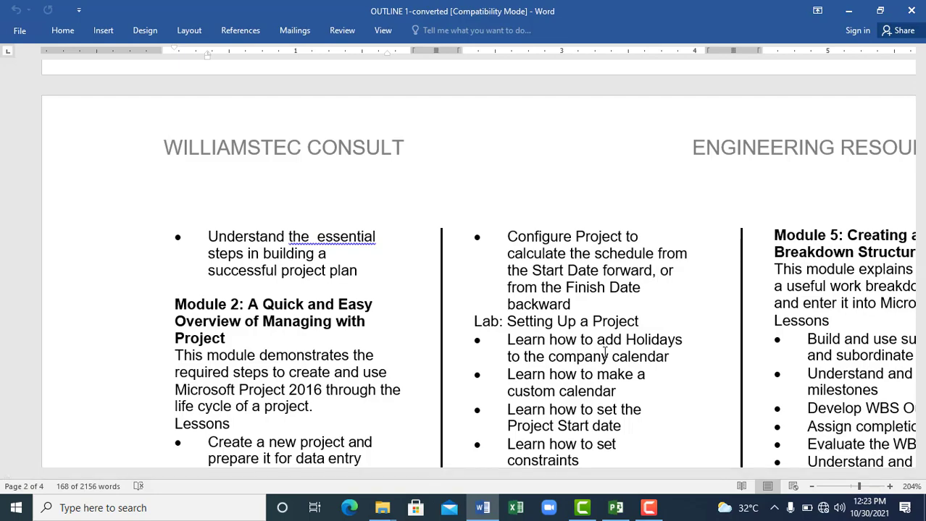
pyautogui.scroll(-10, 604, 352)
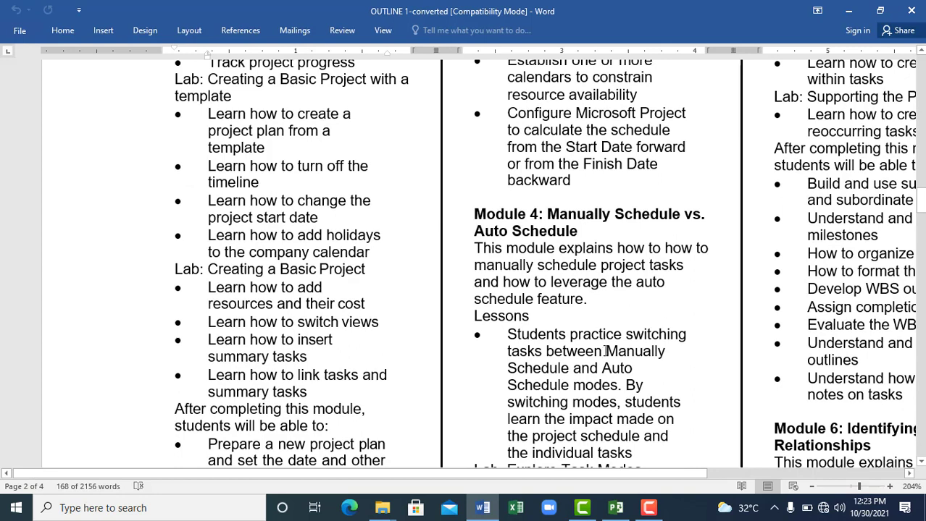
pyautogui.scroll(2, 605, 352)
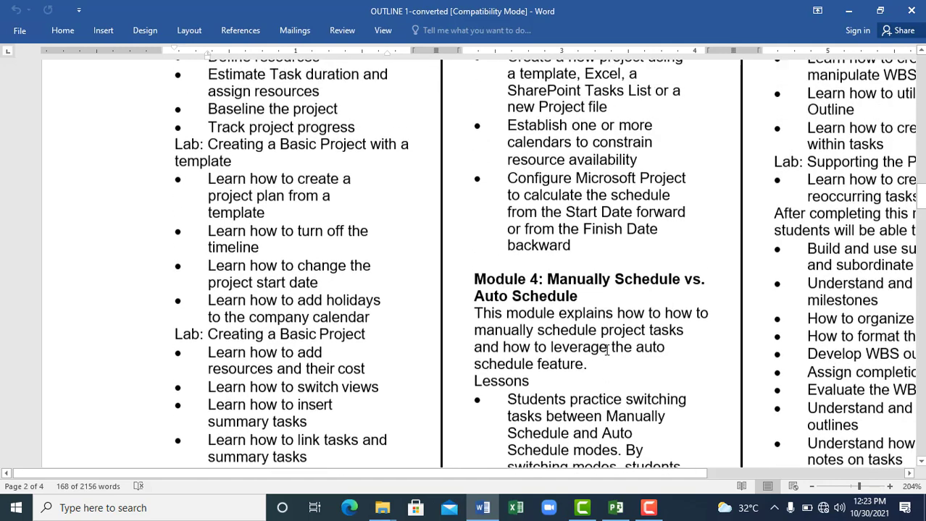
pyautogui.scroll(-4, 628, 341)
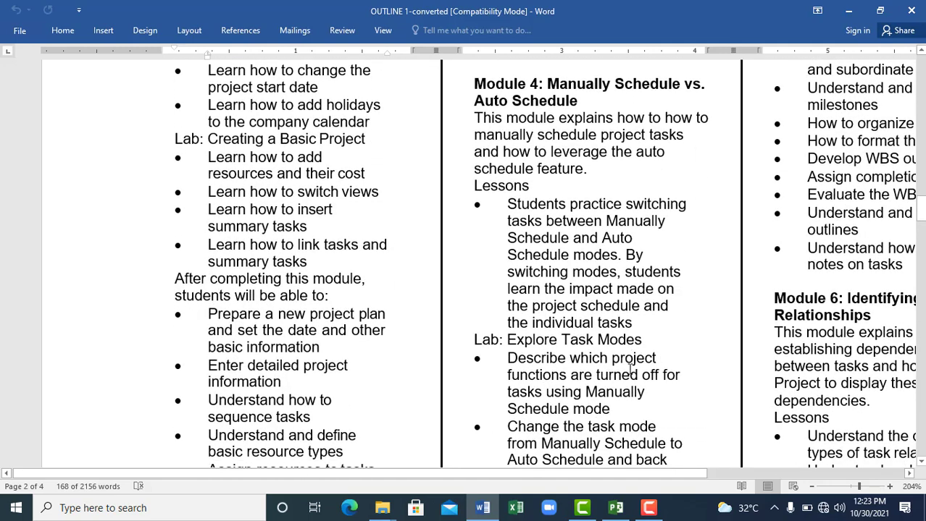
pyautogui.scroll(2, 641, 385)
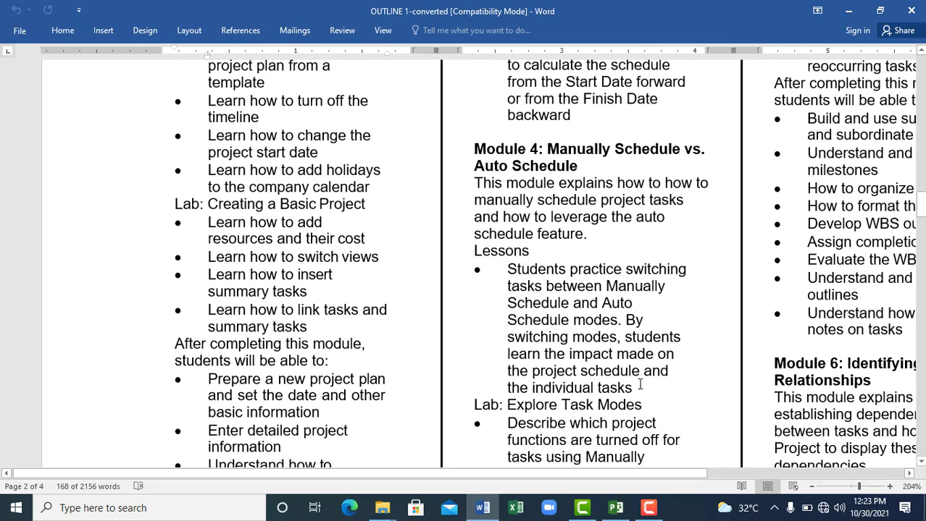
pyautogui.scroll(-6, 639, 384)
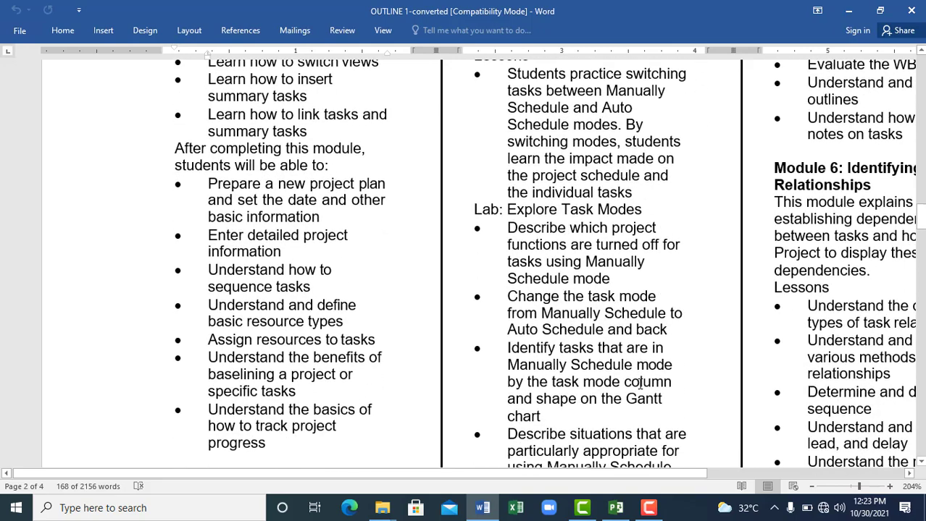
pyautogui.scroll(-4, 640, 385)
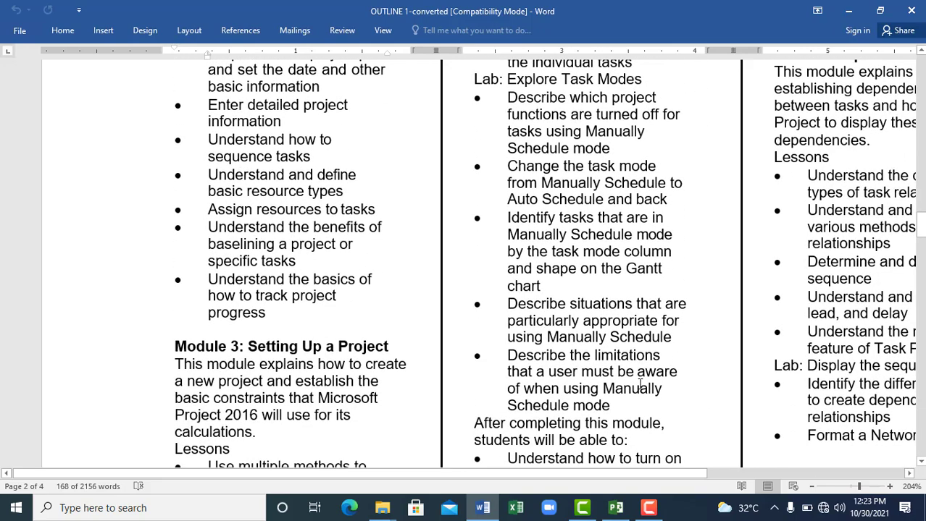
pyautogui.scroll(15, 640, 385)
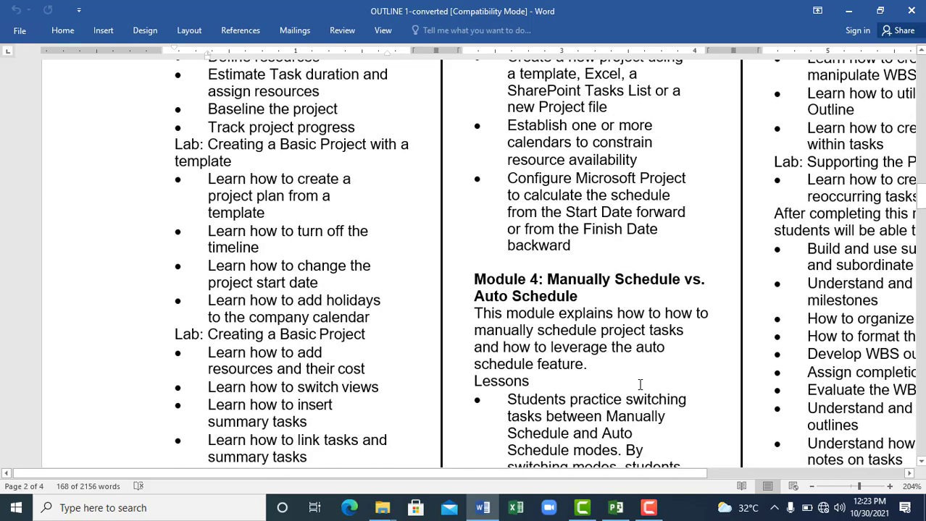
pyautogui.scroll(-12, 640, 385)
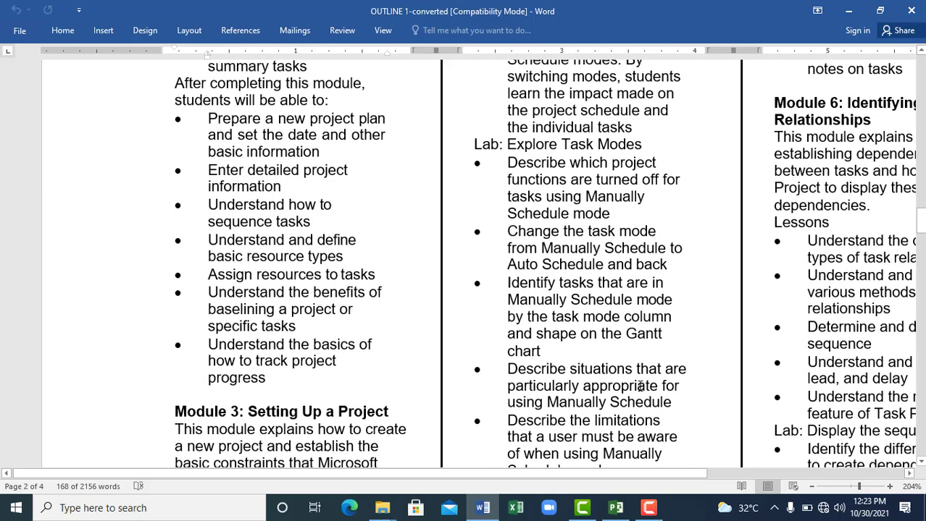
pyautogui.scroll(-4, 639, 385)
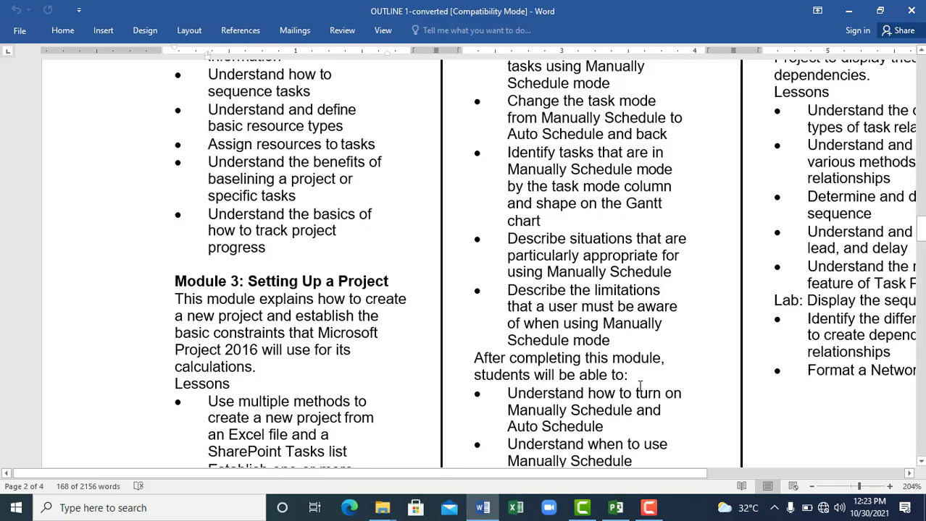
pyautogui.scroll(-8, 640, 385)
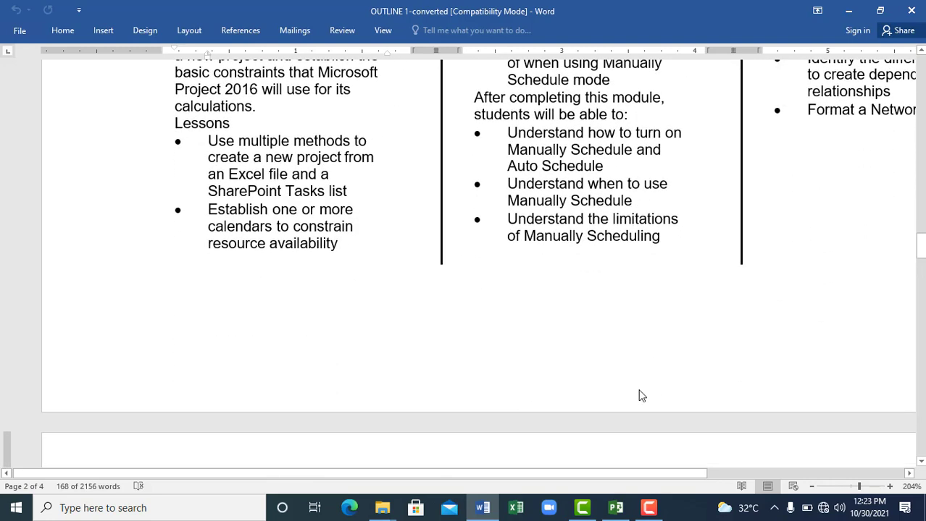
# Step: Read Module 5: Creating a Work Breakdown Structure and Module 6: Identifying Task Relationships in the third column of page 2
pyautogui.scroll(2, 640, 392)
pyautogui.moveTo(617, 473); pyautogui.dragTo(785, 471)
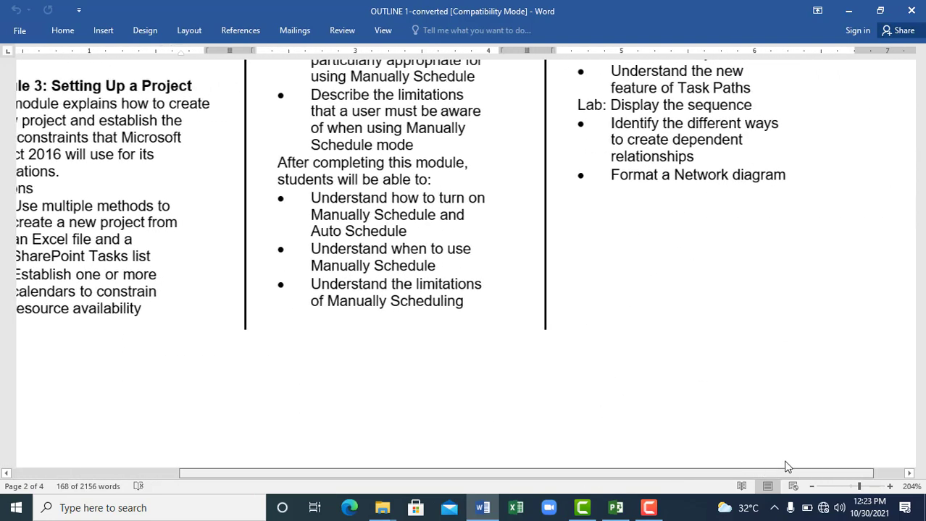
pyautogui.scroll(1, 874, 289)
pyautogui.scroll(20, 855, 319)
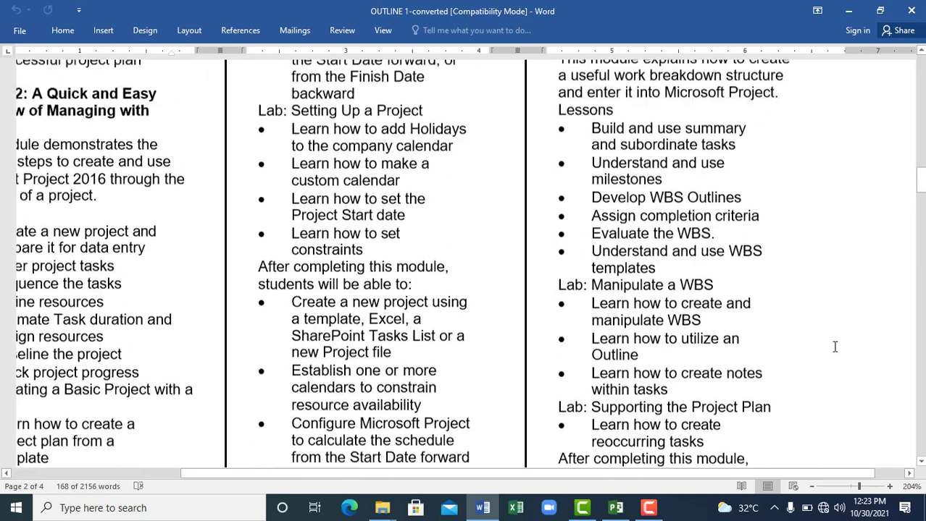
pyautogui.scroll(1, 834, 349)
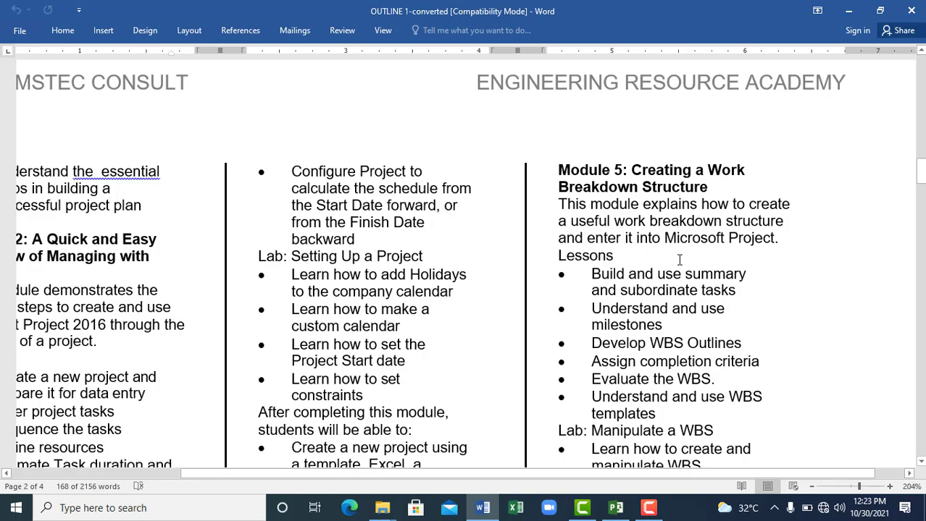
pyautogui.scroll(-15, 678, 259)
pyautogui.scroll(2, 679, 264)
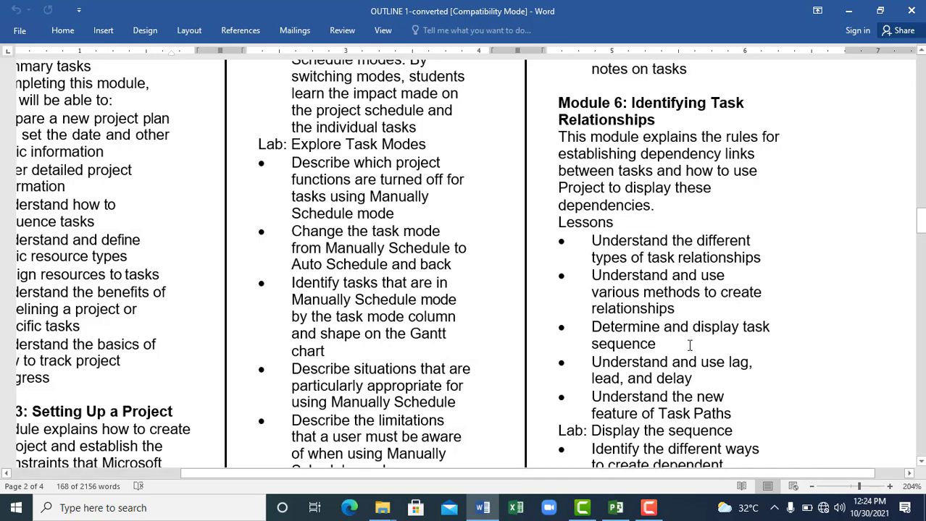
pyautogui.scroll(-10, 690, 347)
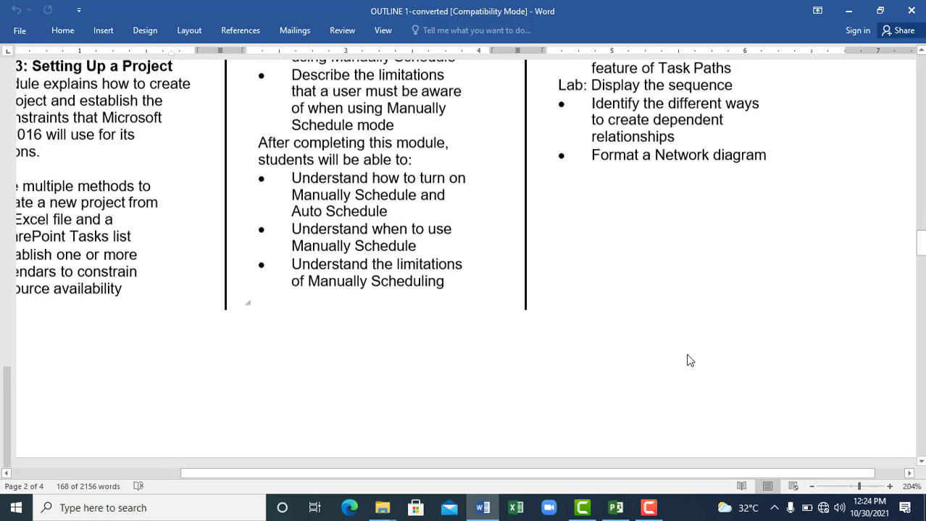
# Step: Read Module 7: Defining Resources within Project and the start of Module 8: Making Work Package Estimates on page 3
pyautogui.moveTo(433, 476); pyautogui.dragTo(262, 475)
pyautogui.scroll(-2, 437, 326)
pyautogui.scroll(-2, 437, 327)
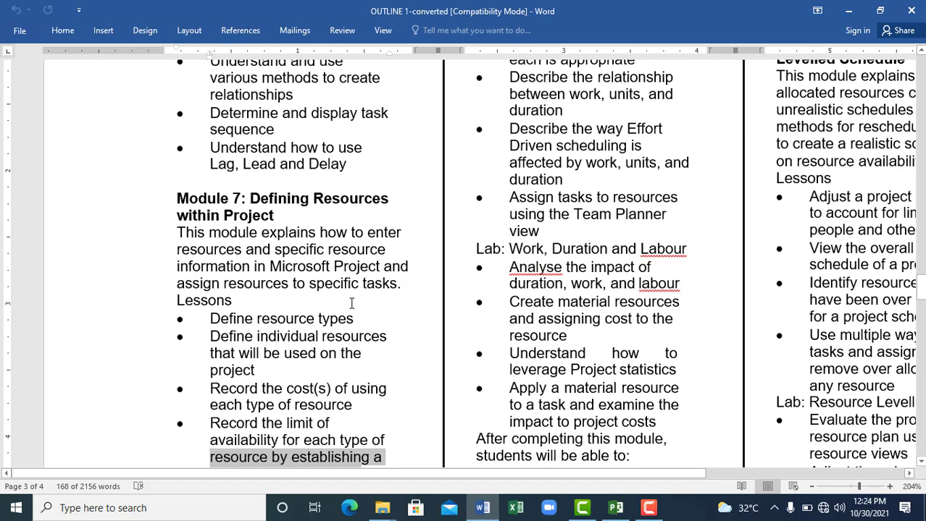
pyautogui.scroll(-7, 324, 360)
pyautogui.scroll(-7, 326, 370)
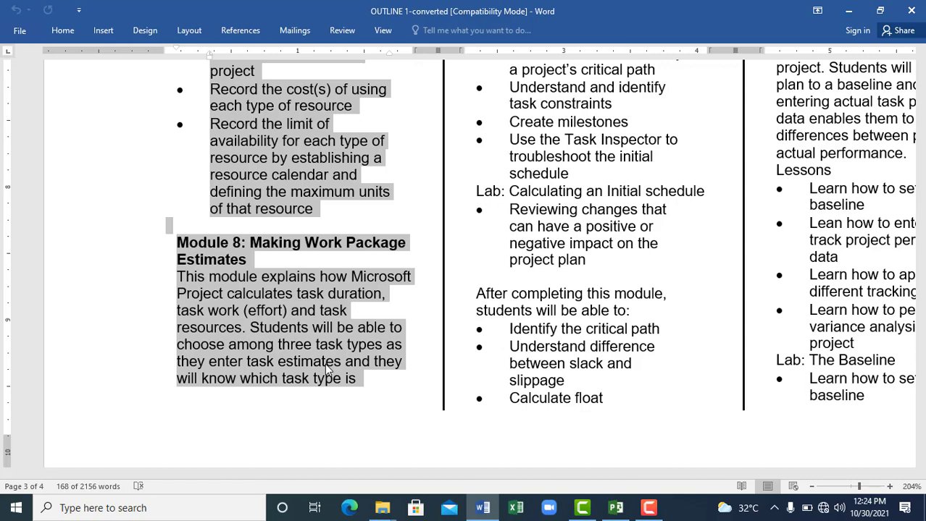
pyautogui.scroll(6, 325, 369)
pyautogui.scroll(-6, 326, 369)
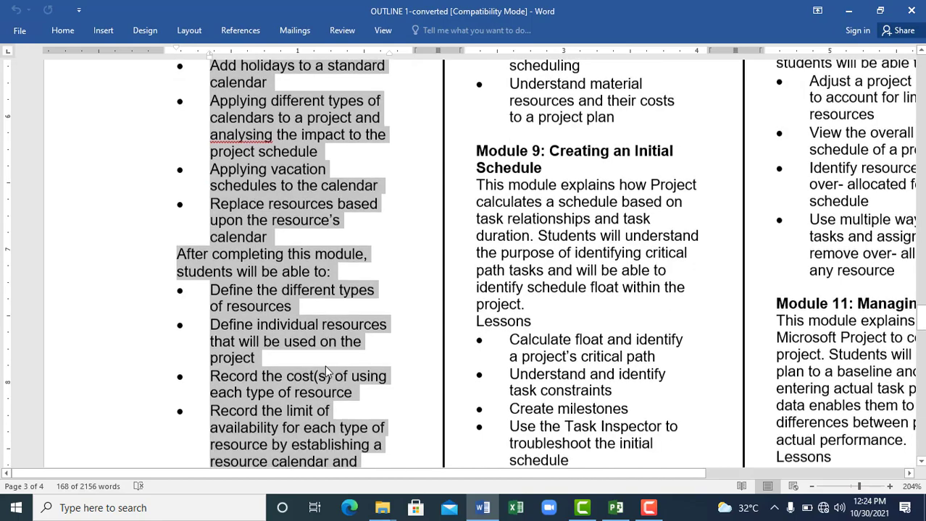
pyautogui.scroll(6, 326, 369)
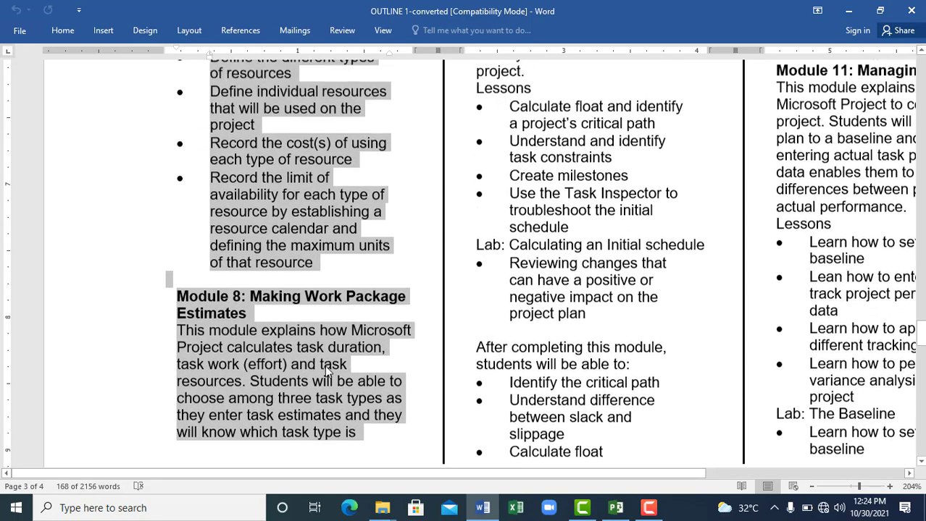
# Step: Examine the description, lessons and lab of Module 9: Creating an Initial Schedule
pyautogui.scroll(-1, 657, 305)
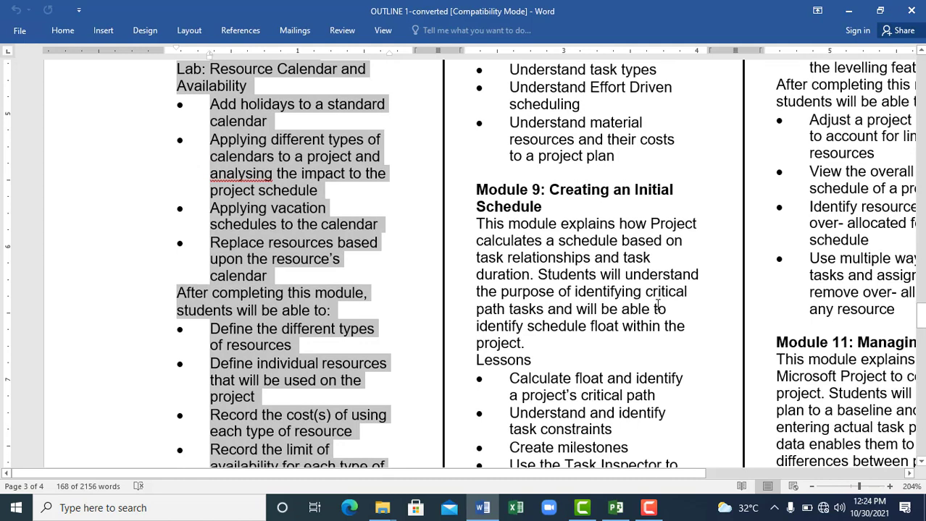
pyautogui.scroll(-1, 658, 305)
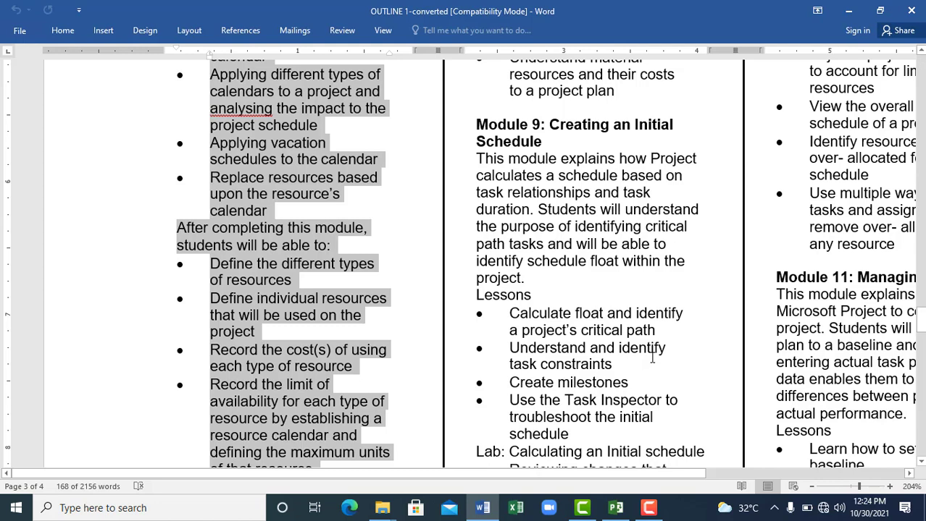
pyautogui.scroll(-1, 652, 358)
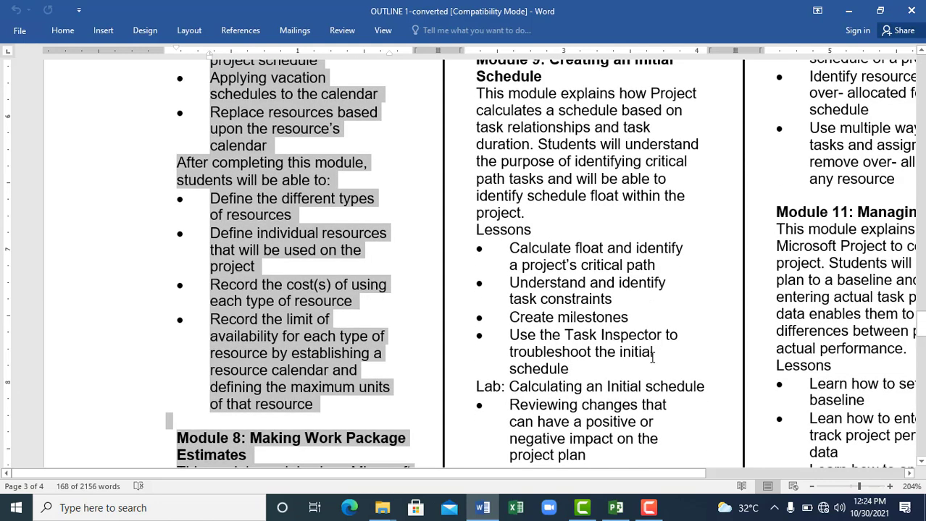
pyautogui.scroll(-1, 651, 358)
pyautogui.scroll(6, 758, 401)
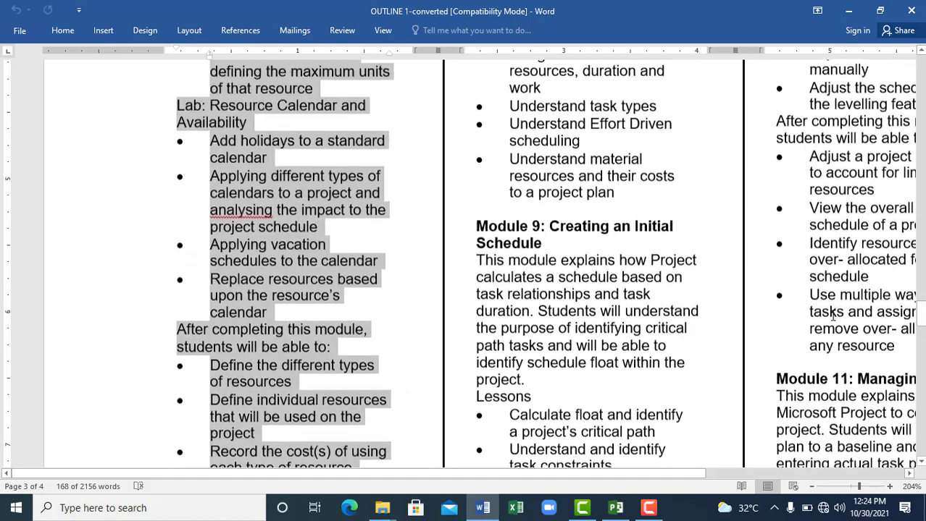
# Step: Read Module 10: Create a Resource Levelled Schedule and Module 11: Managing the Project, continuing onto page 4
pyautogui.moveTo(696, 474); pyautogui.dragTo(789, 475)
pyautogui.scroll(7, 829, 378)
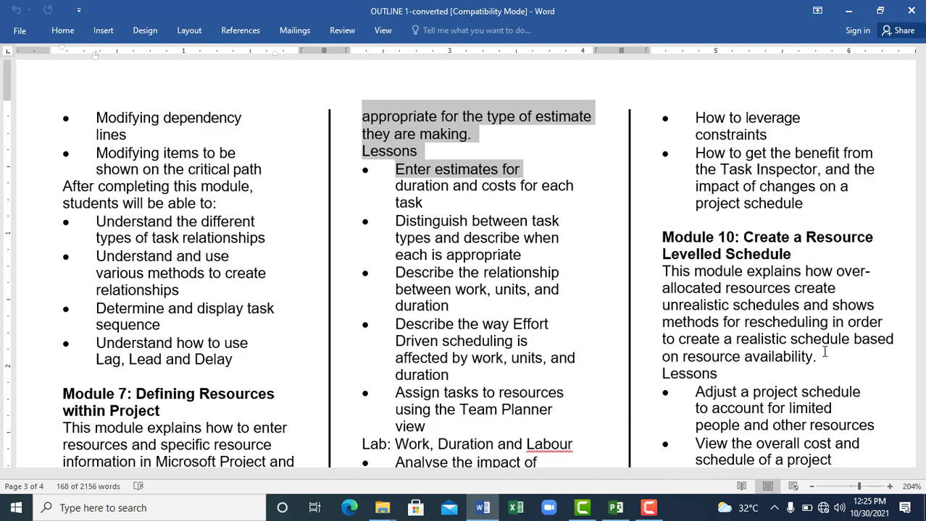
pyautogui.click(746, 377)
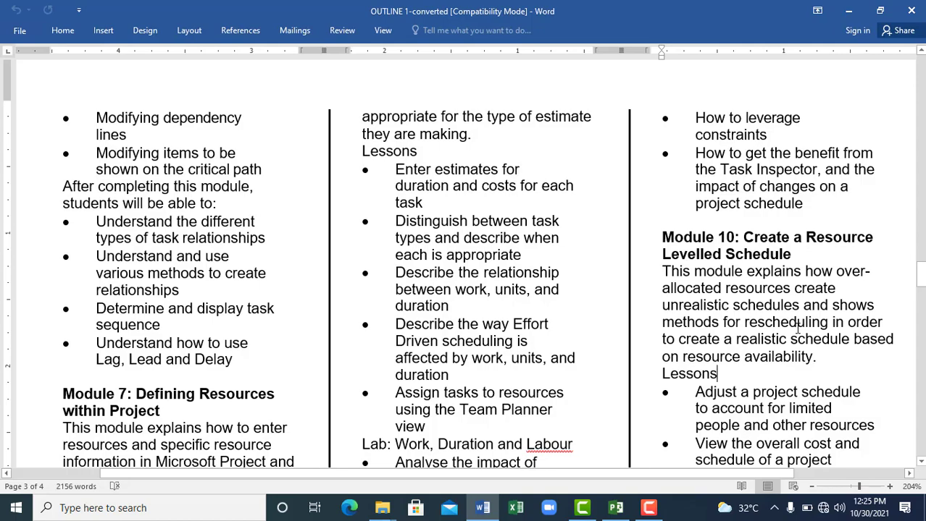
pyautogui.scroll(-15, 797, 330)
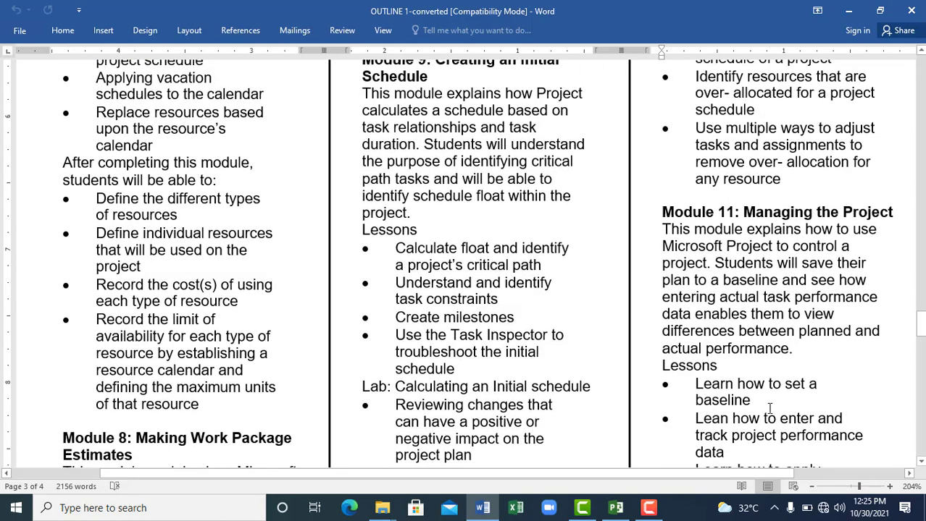
pyautogui.scroll(-2, 795, 408)
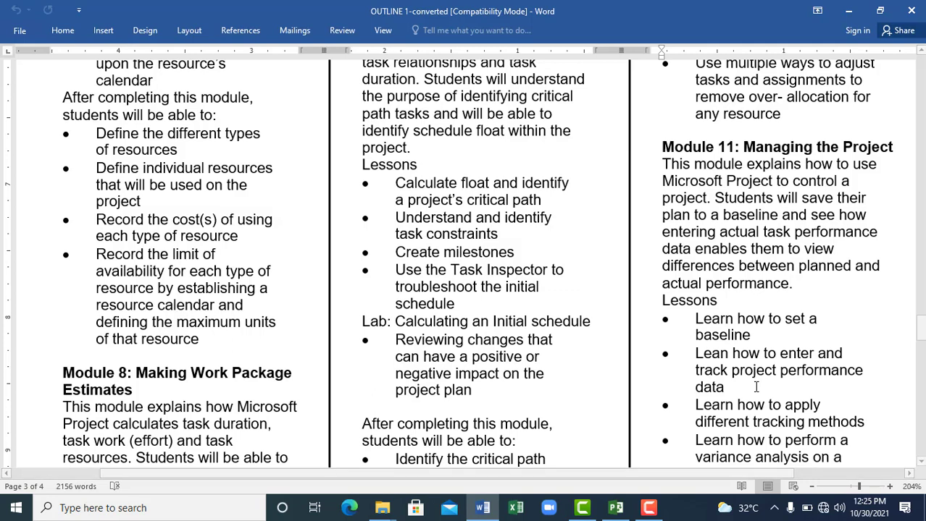
pyautogui.scroll(-4, 756, 388)
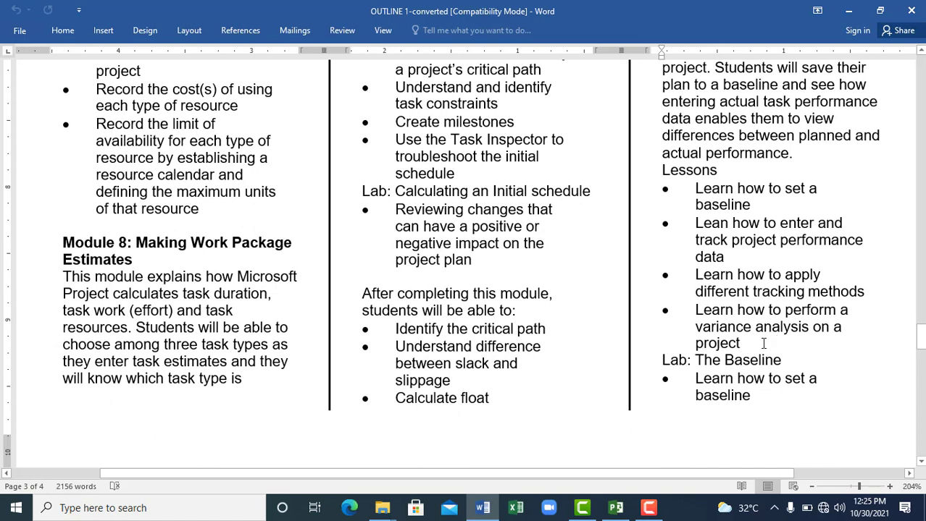
pyautogui.scroll(-6, 756, 348)
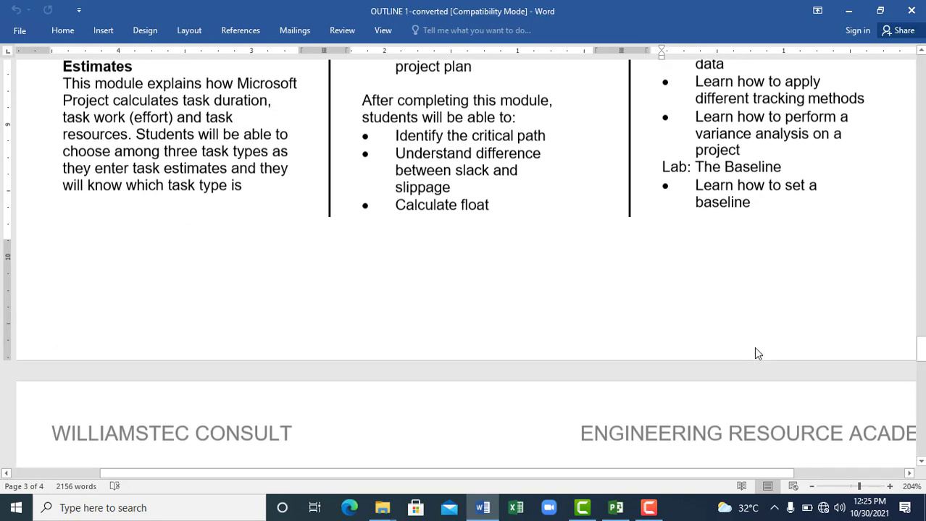
pyautogui.scroll(2, 757, 352)
pyautogui.click(757, 218)
pyautogui.scroll(-12, 782, 239)
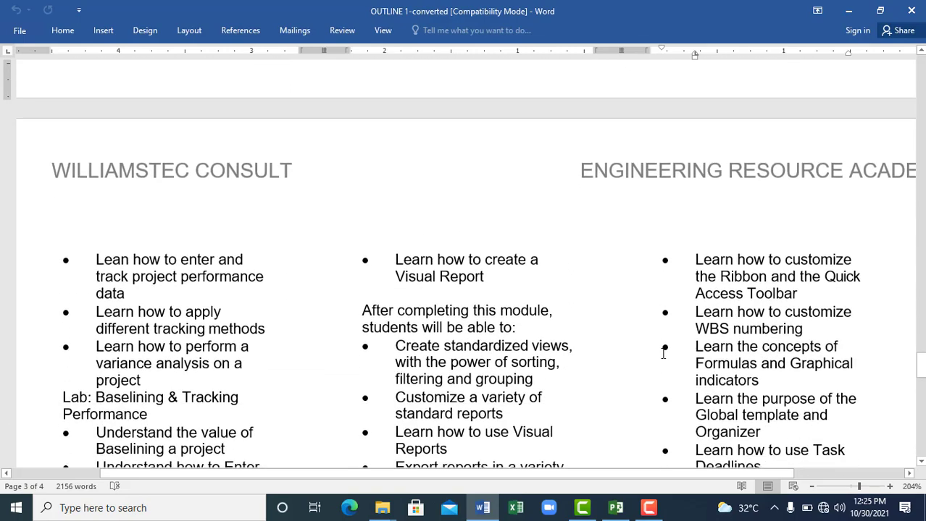
# Step: Read Module 12: Formatting Output and Printing Reports and Module 13: Managing Multiple Projects, down to the introduction of Module 14 on page 4
pyautogui.scroll(-3, 647, 369)
pyautogui.scroll(-5, 397, 304)
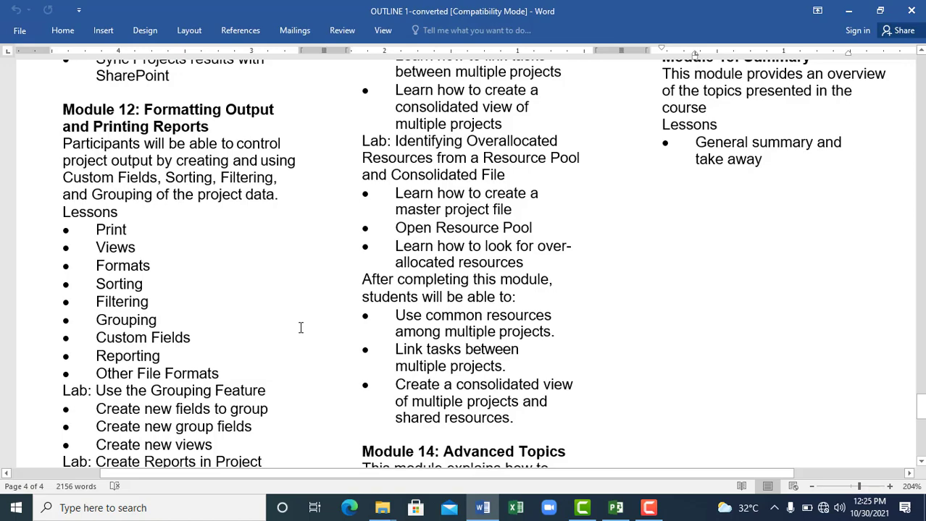
pyautogui.scroll(-2, 300, 328)
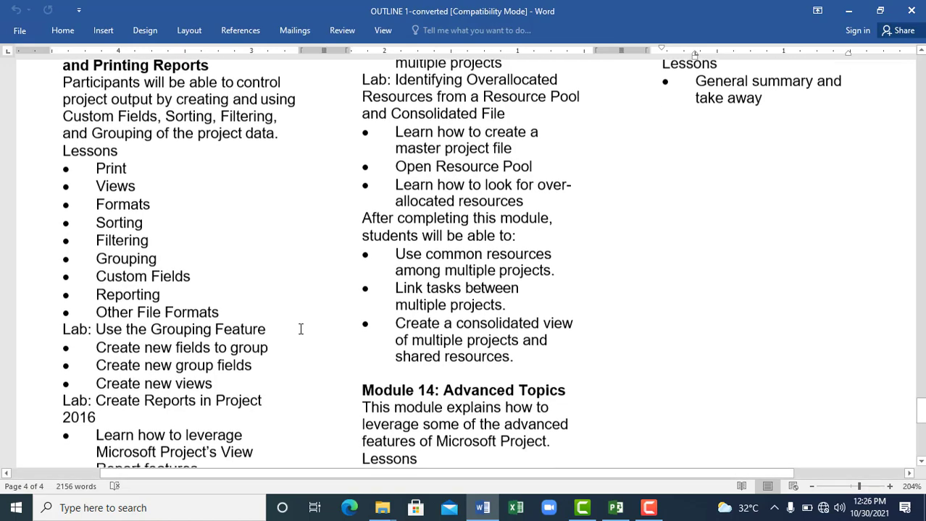
pyautogui.scroll(10, 511, 319)
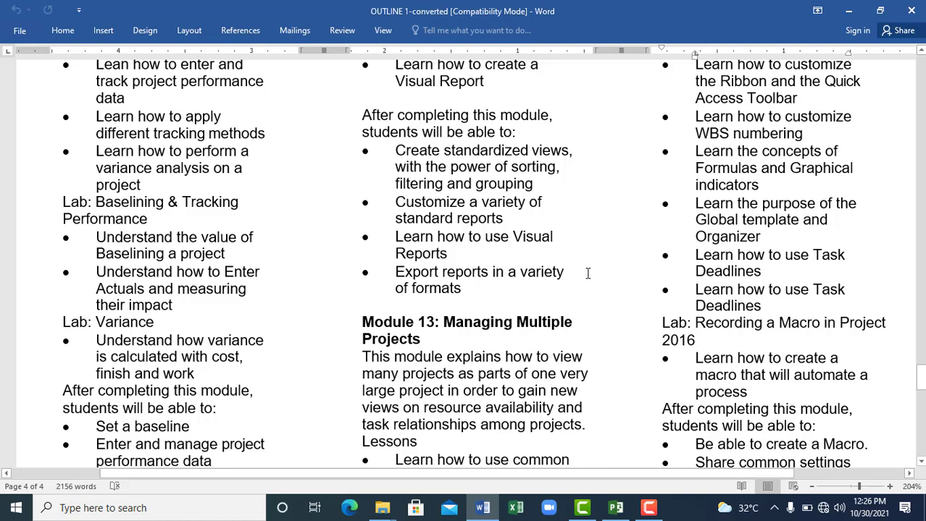
pyautogui.scroll(-2, 586, 287)
pyautogui.scroll(-17, 586, 288)
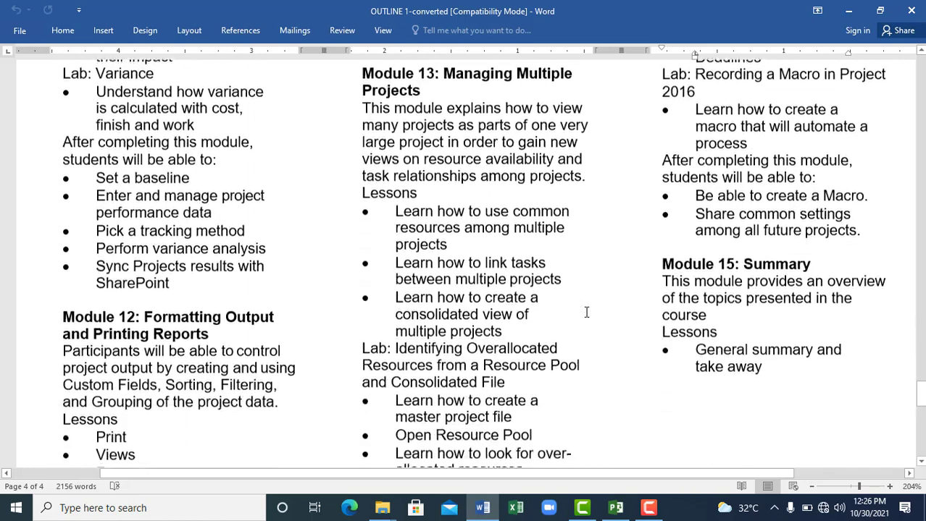
pyautogui.scroll(-1, 586, 312)
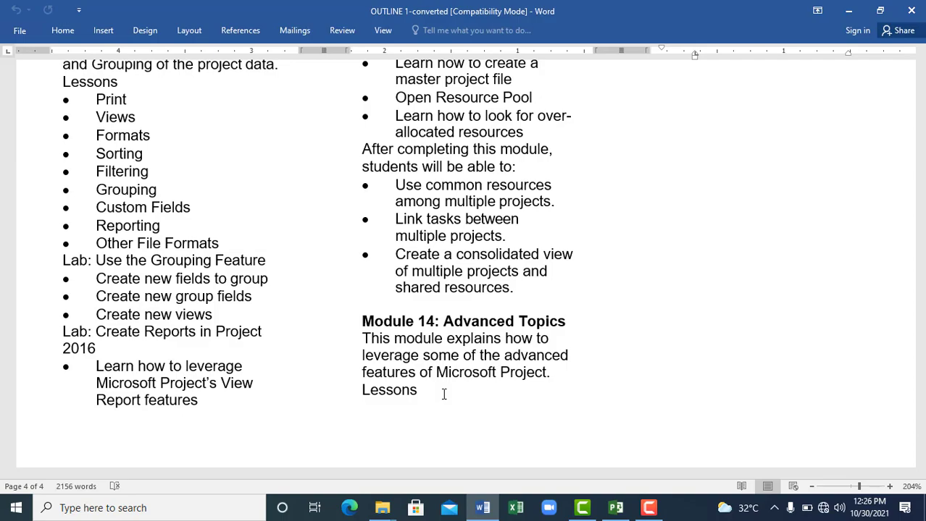
# Step: Read the remaining lessons and lab of Module 14: Advanced Topics and Module 15: Summary in the third column of page 4
pyautogui.scroll(5, 767, 316)
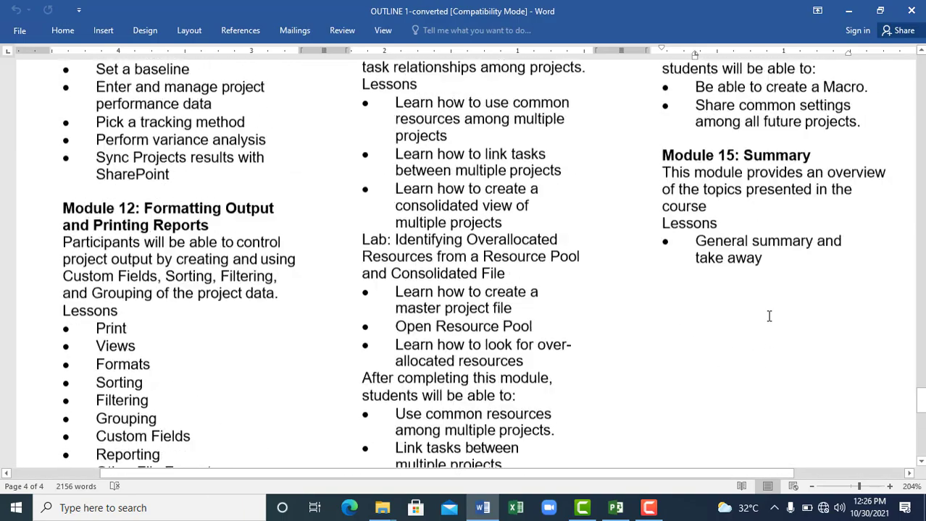
pyautogui.scroll(3, 771, 324)
pyautogui.scroll(-3, 770, 323)
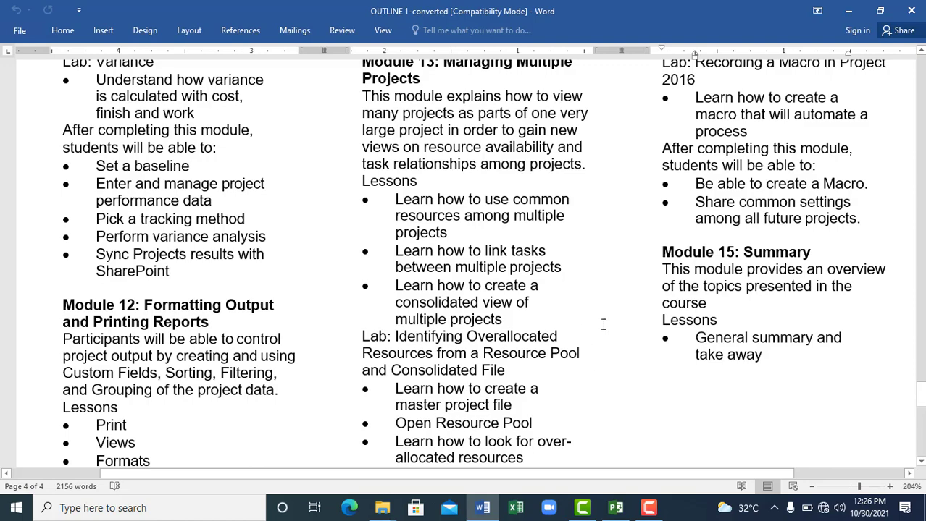
pyautogui.scroll(5, 605, 343)
pyautogui.scroll(7, 607, 344)
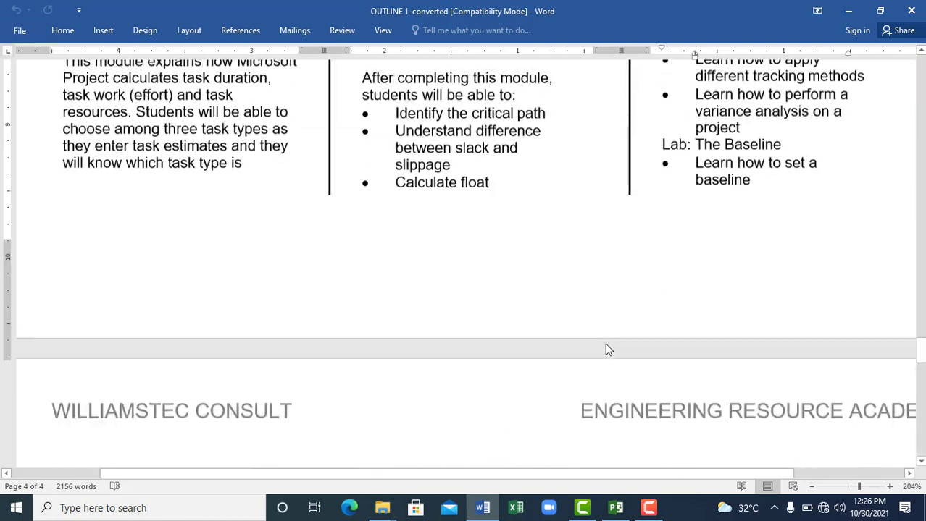
pyautogui.scroll(-2, 615, 351)
pyautogui.scroll(-1, 618, 371)
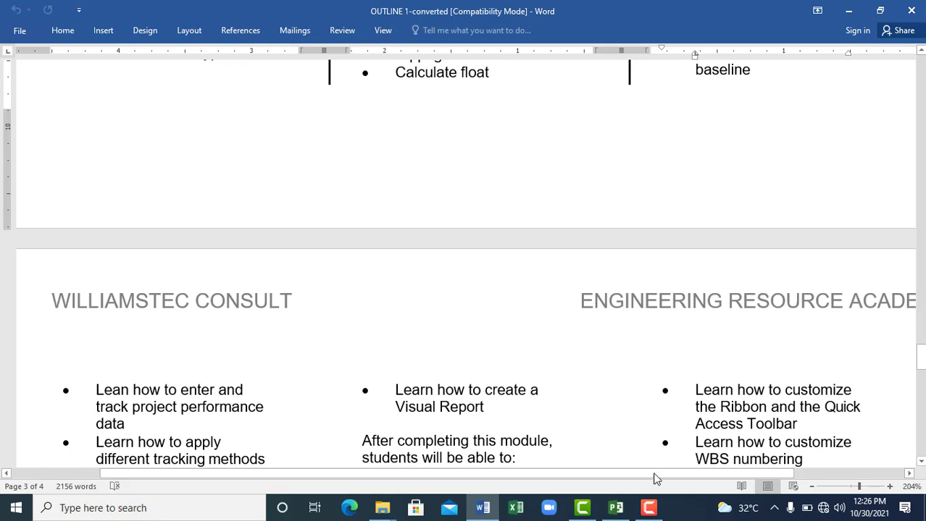
pyautogui.click(648, 507)
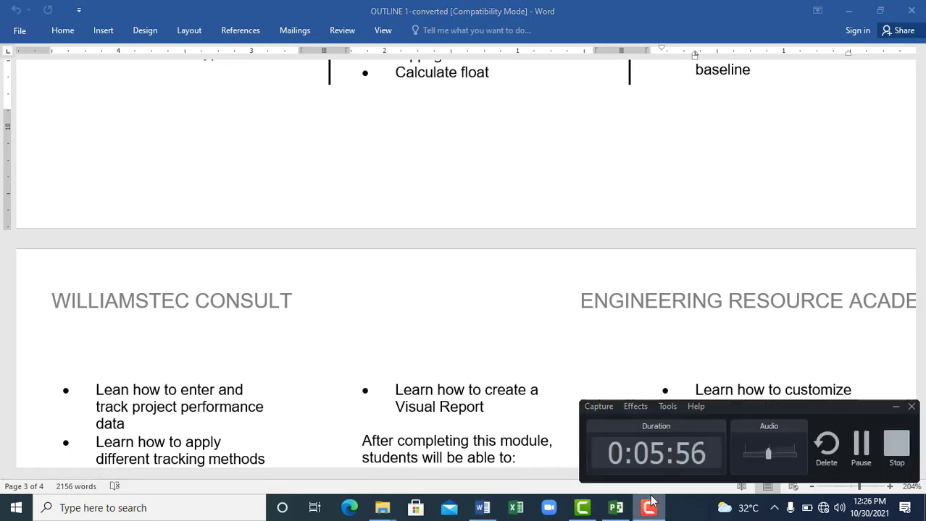
pyautogui.click(854, 444)
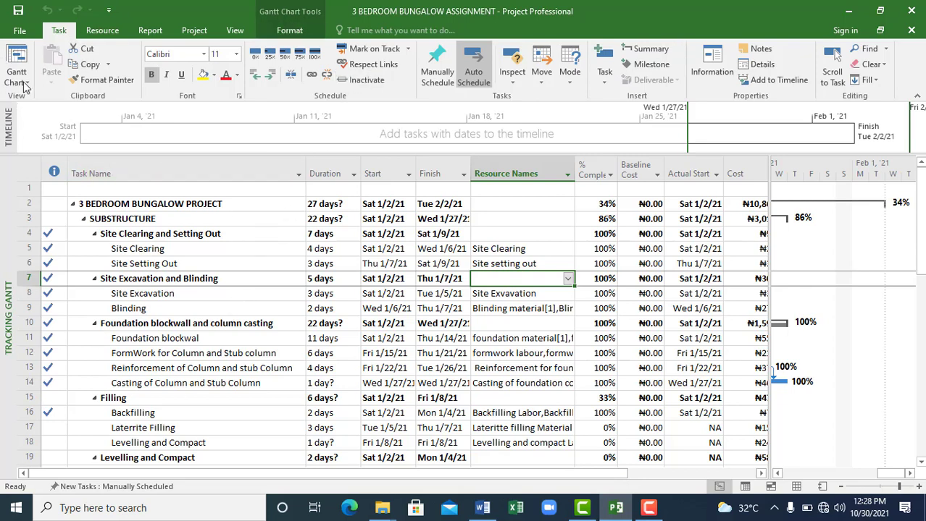
# Step: Open the Project Options from the bungalow project in Microsoft Project and view the available date formats in the General options
pyautogui.click(19, 31)
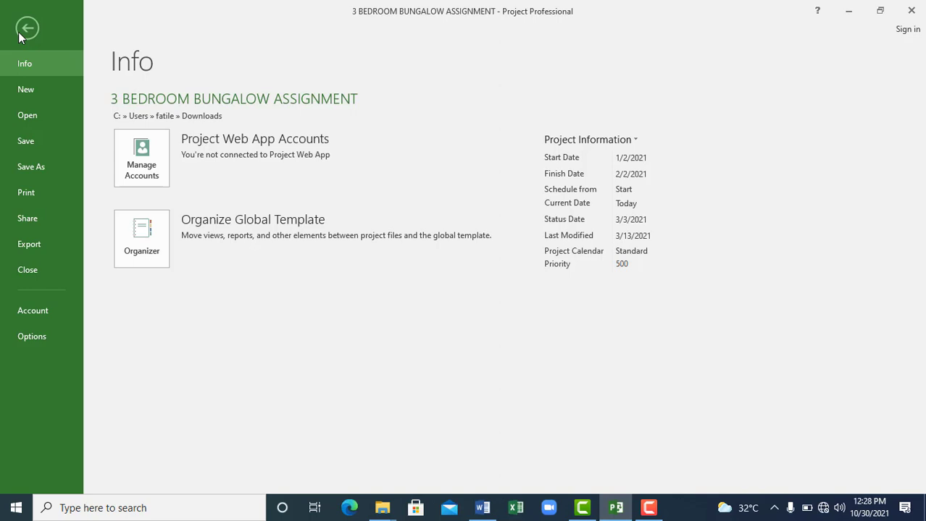
pyautogui.click(29, 339)
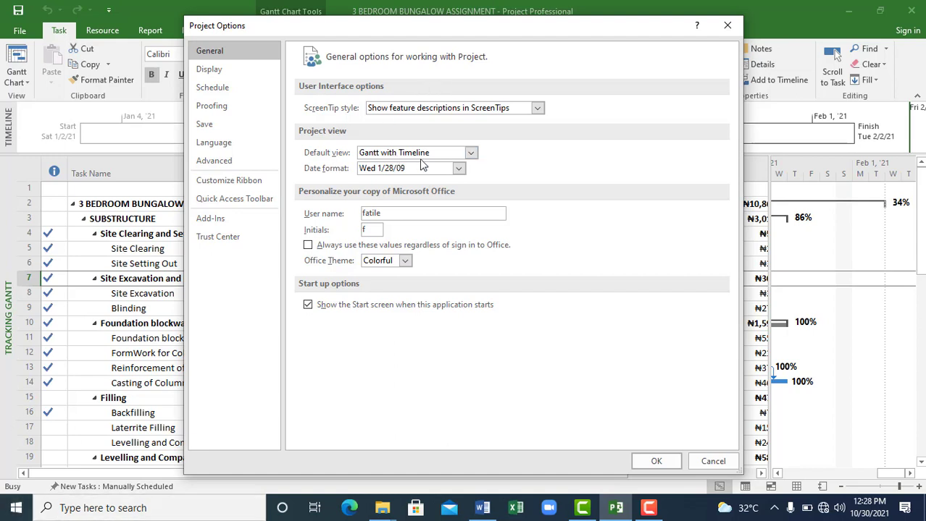
pyautogui.click(459, 169)
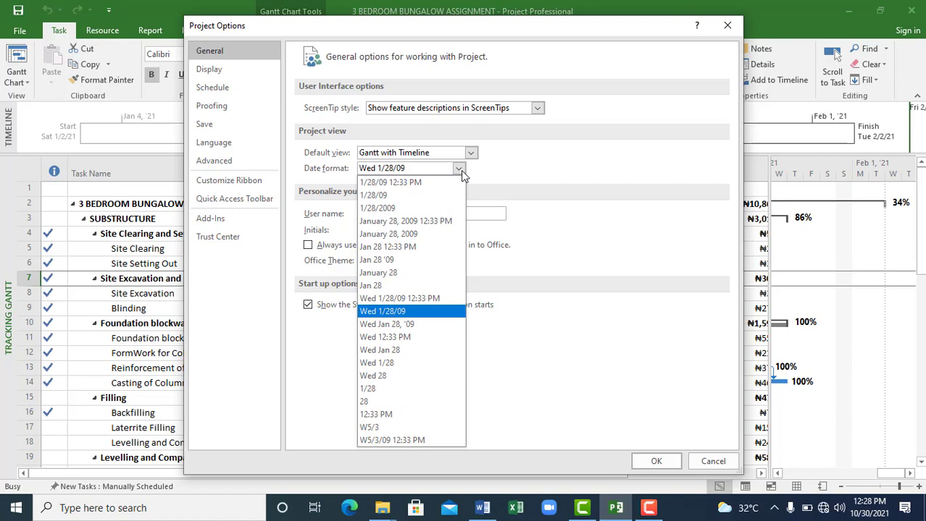
pyautogui.click(559, 179)
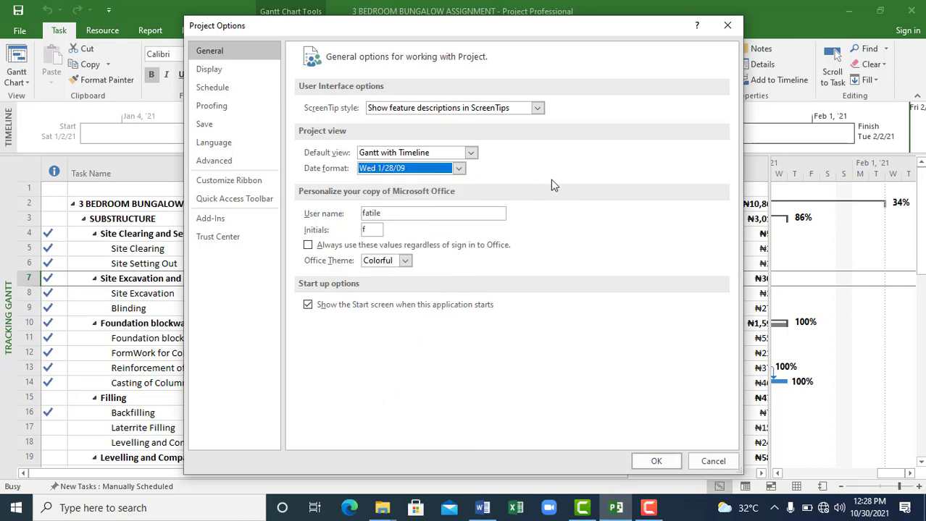
# Step: Enter the user's initials in the General options and keep Colorful as the Office theme
pyautogui.click(395, 213)
pyautogui.click(368, 230)
pyautogui.press('BackSpace')
pyautogui.write('A.O')
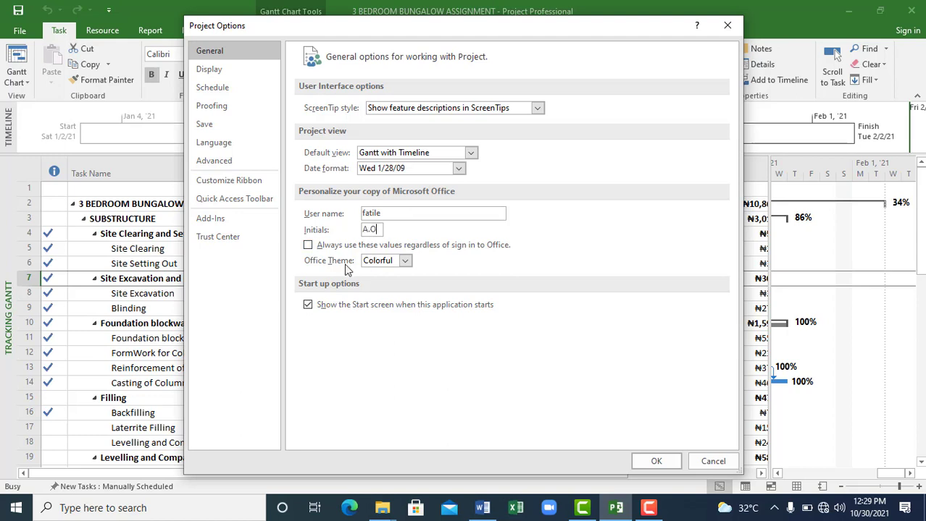
pyautogui.click(410, 260)
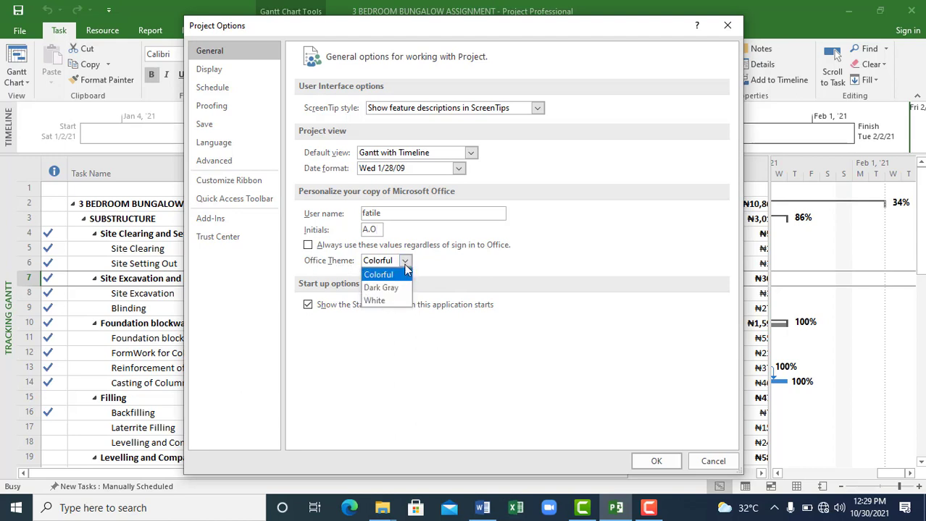
pyautogui.click(400, 274)
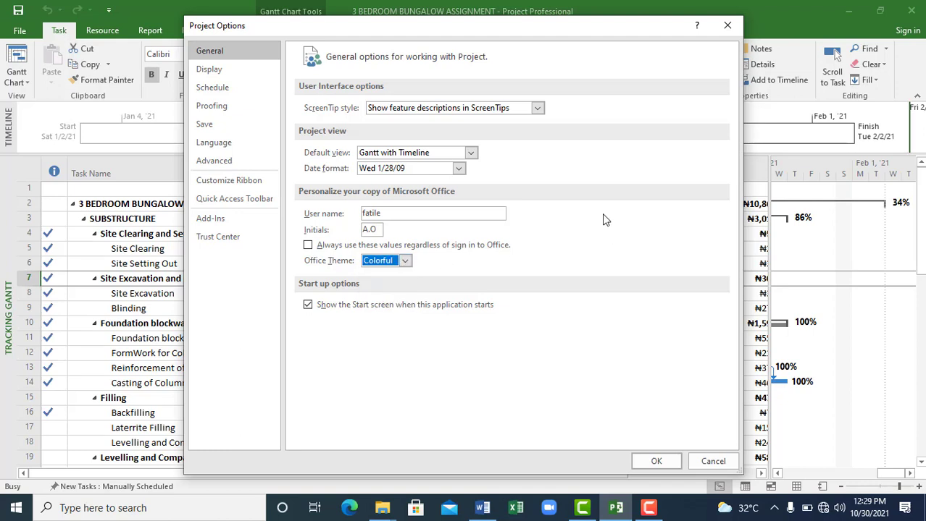
# Step: Review the Display options, including the available calendar types and the currency codes for the project
pyautogui.click(221, 71)
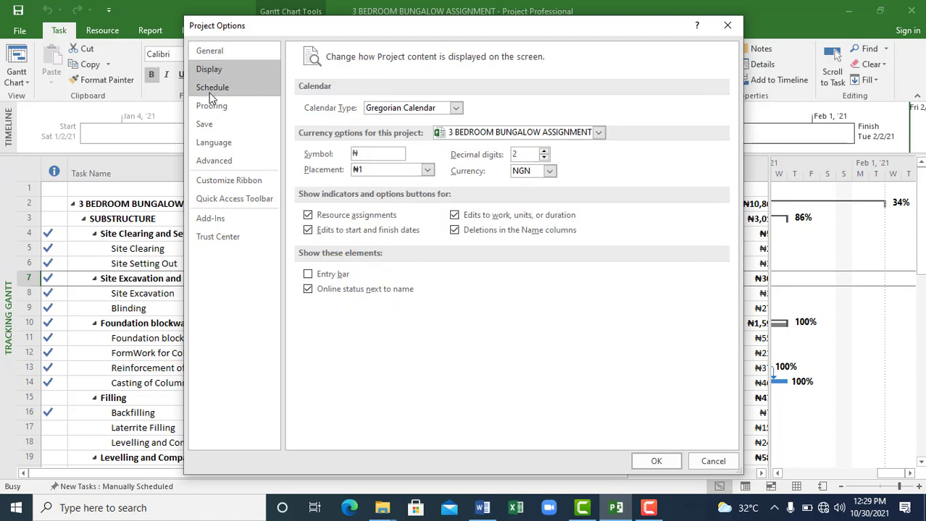
pyautogui.click(456, 108)
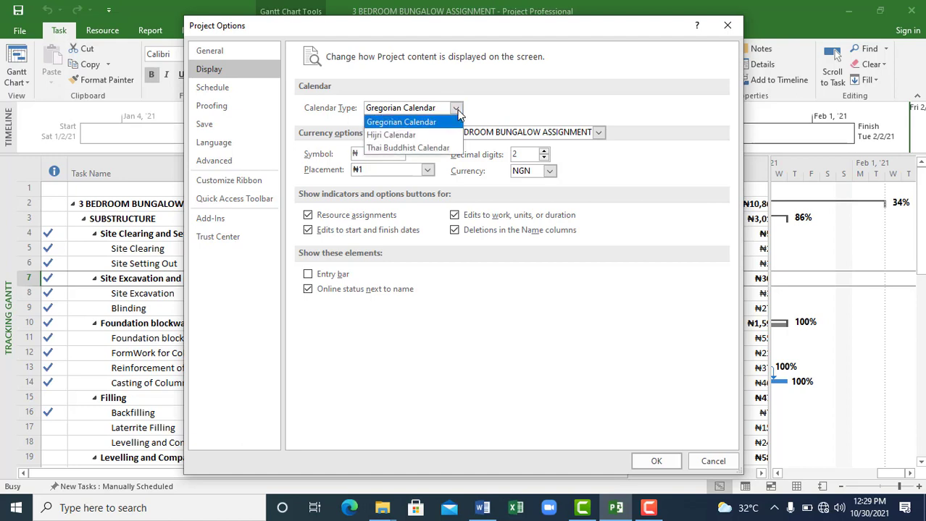
pyautogui.click(496, 99)
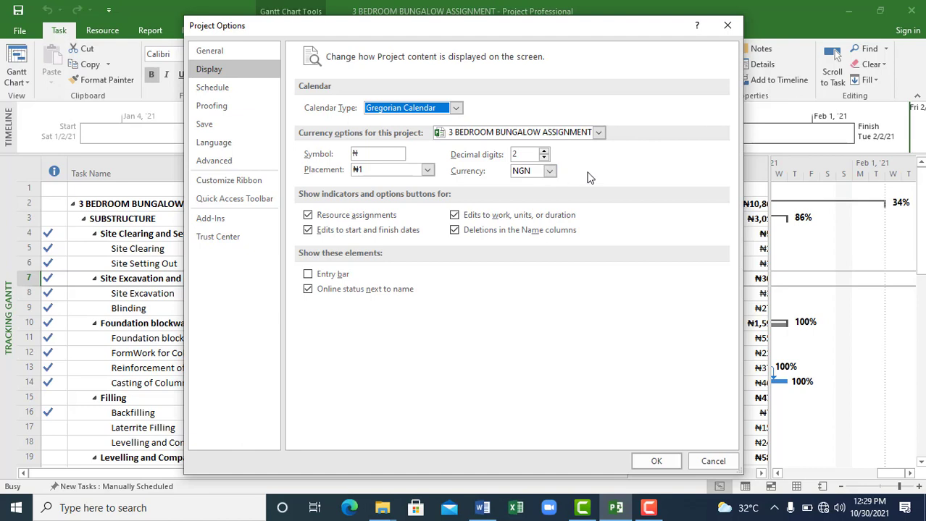
pyautogui.click(550, 173)
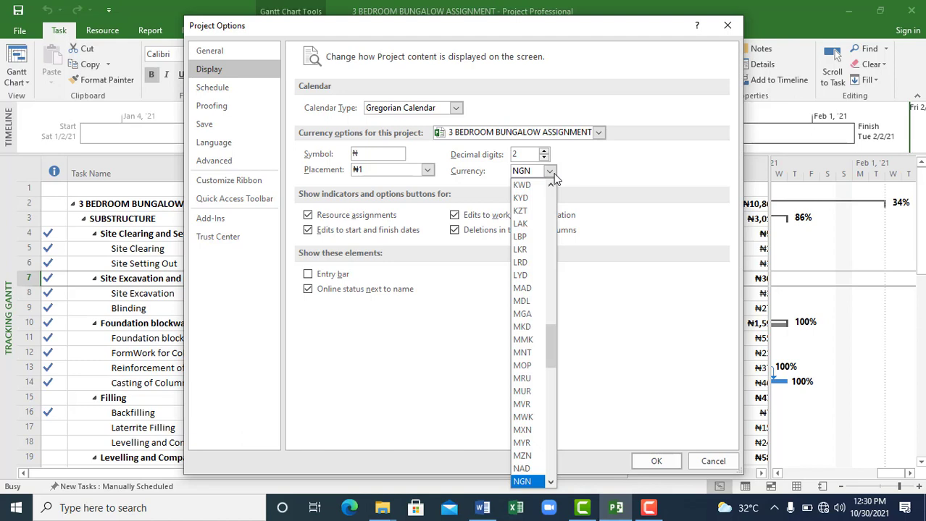
pyautogui.click(580, 172)
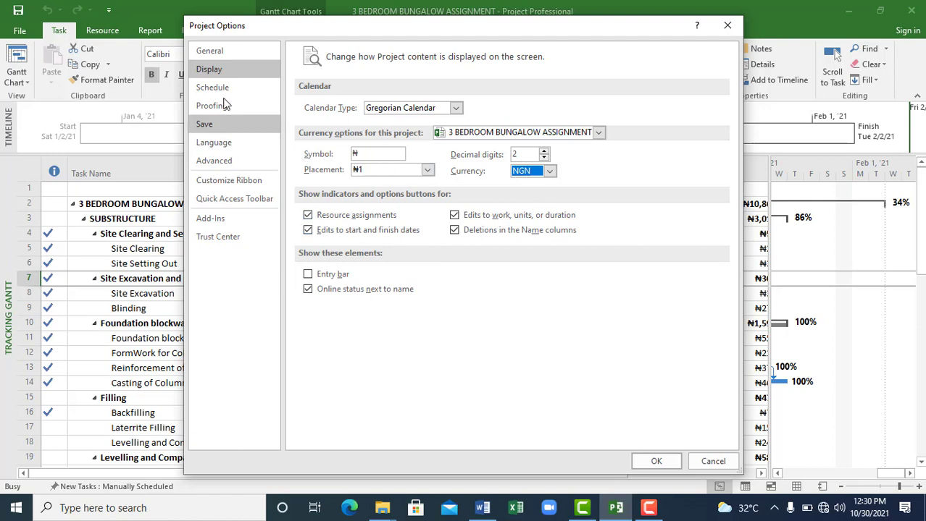
# Step: Review the calendar options of the Schedule settings, including the possible starting months for the fiscal year
pyautogui.click(224, 93)
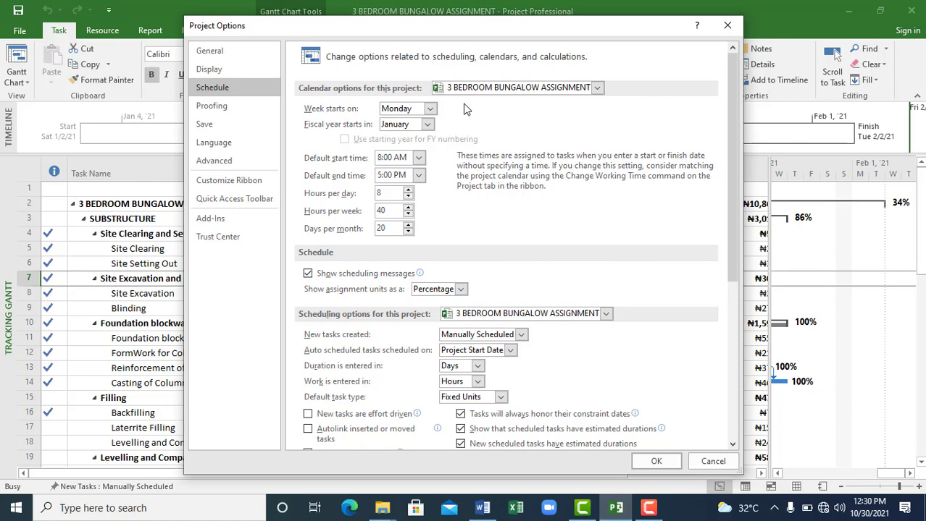
pyautogui.click(427, 126)
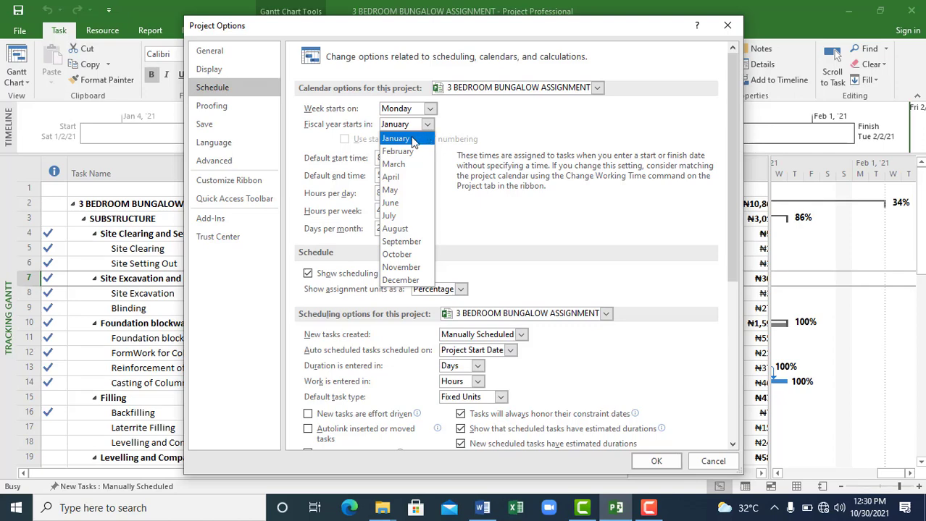
pyautogui.click(485, 130)
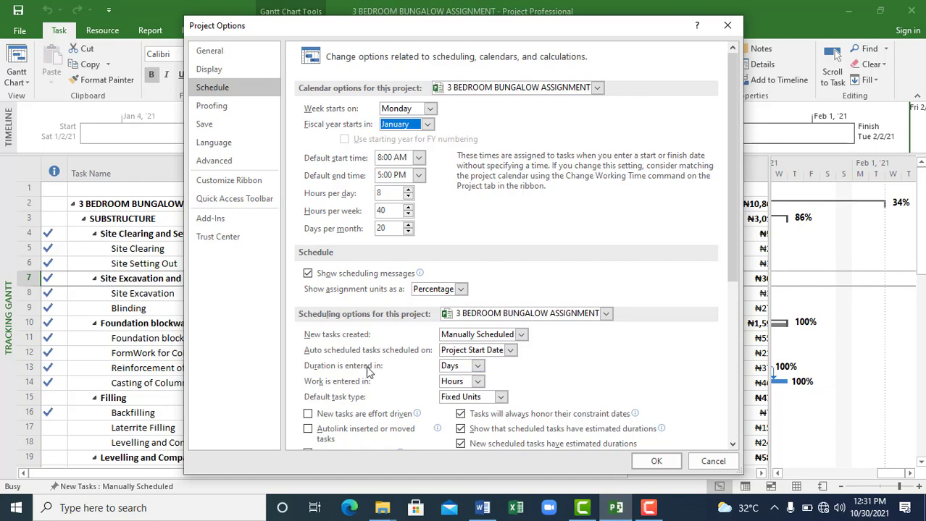
# Step: Review the scheduling and calculation options for the project, including the duration units and the default task types
pyautogui.scroll(-1, 475, 360)
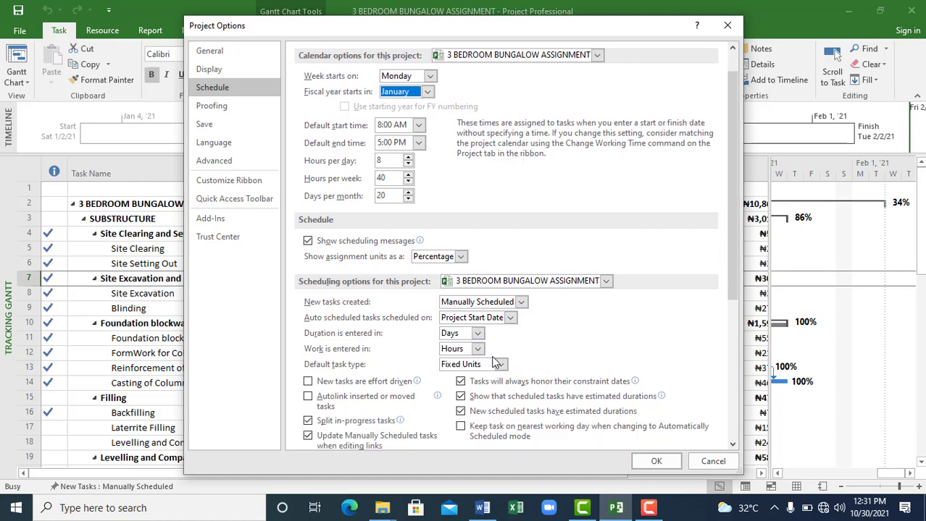
pyautogui.click(478, 336)
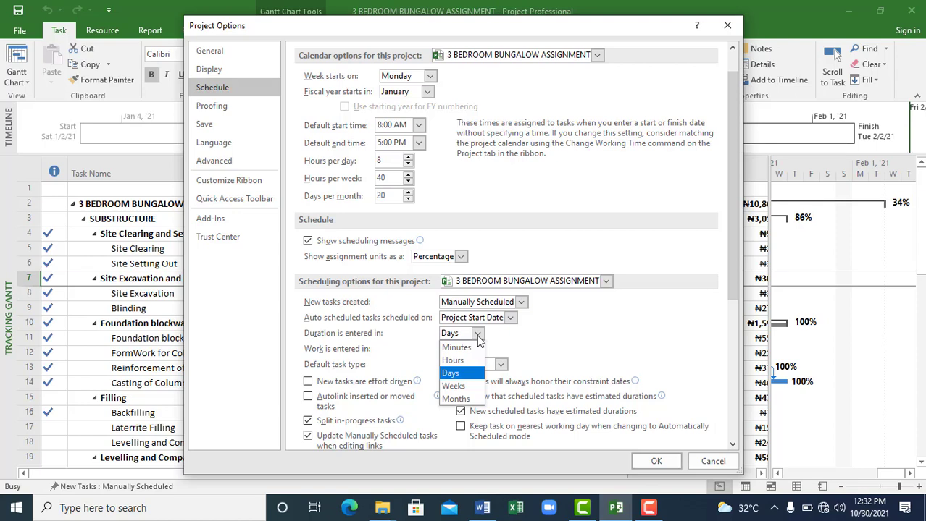
pyautogui.click(552, 331)
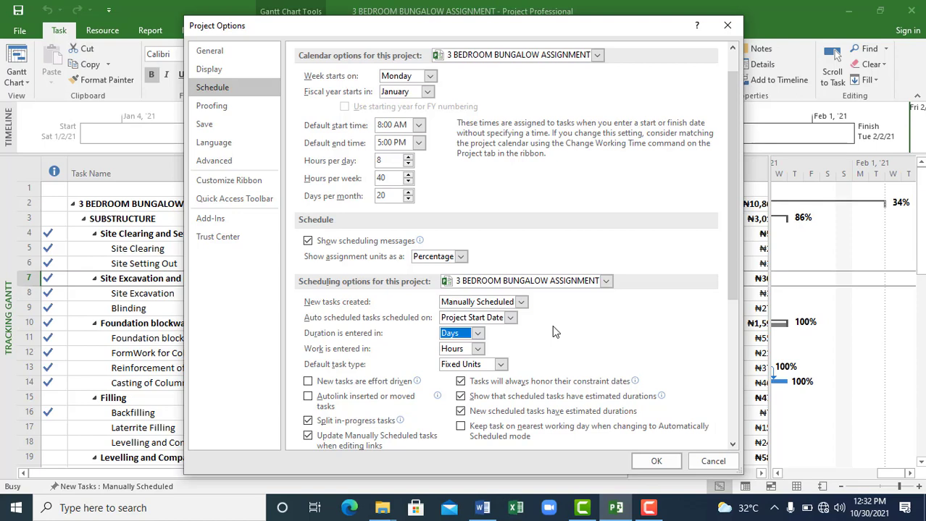
pyautogui.click(500, 366)
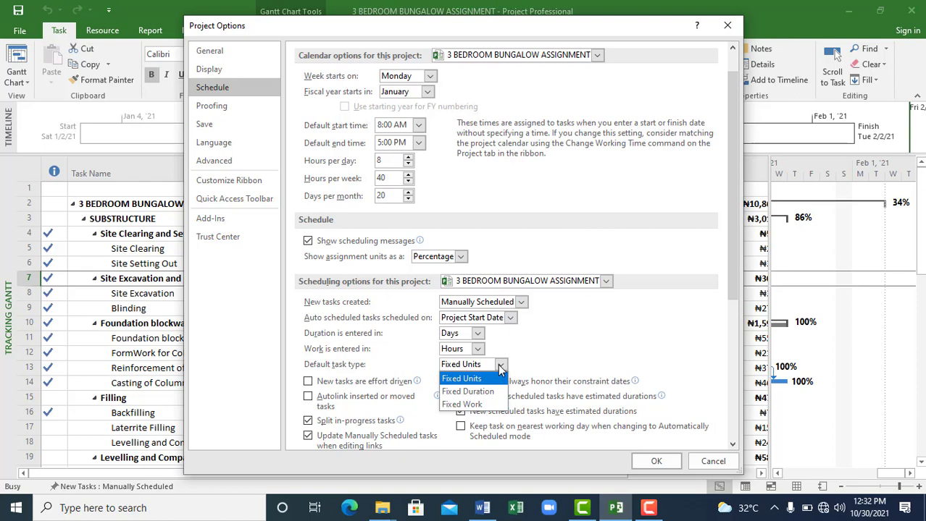
pyautogui.click(585, 349)
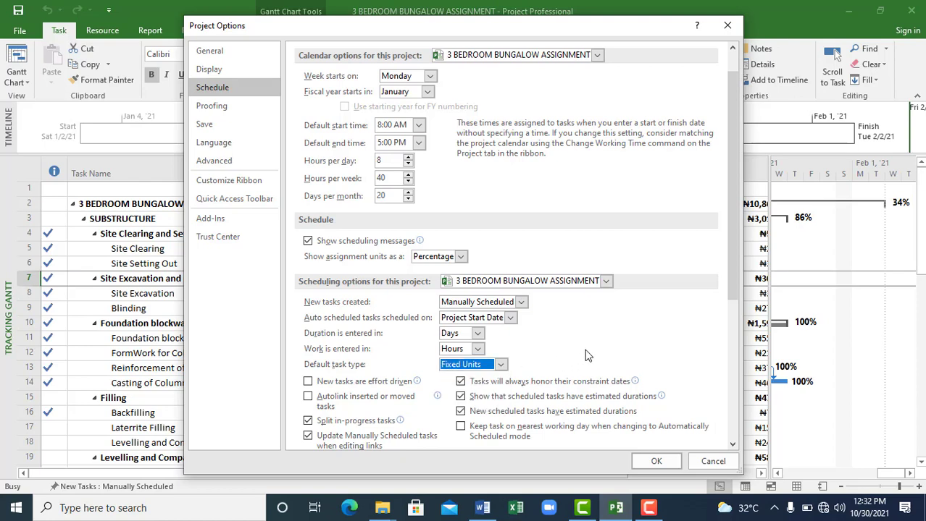
pyautogui.scroll(-3, 601, 334)
pyautogui.scroll(-5, 592, 373)
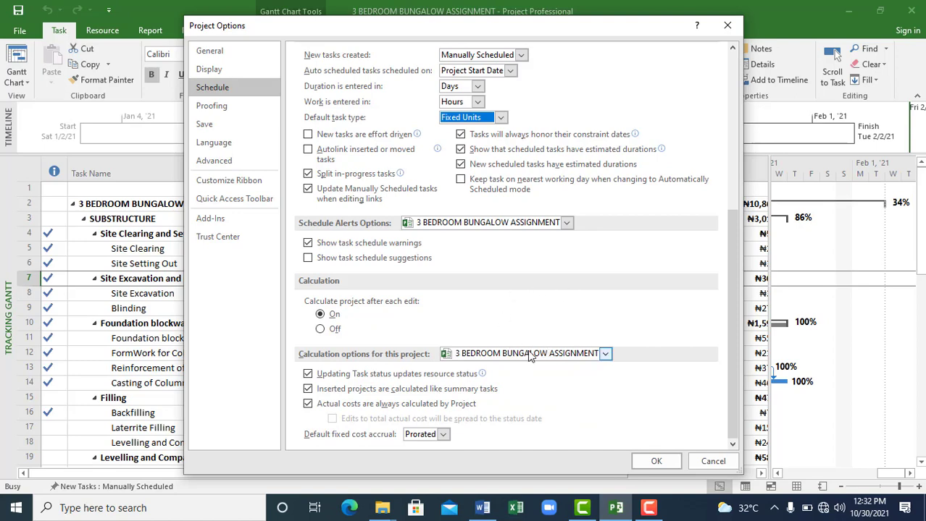
pyautogui.scroll(2, 536, 353)
# Step: Look through the Proofing options and their list of fields to check, and display the Save options
pyautogui.click(228, 105)
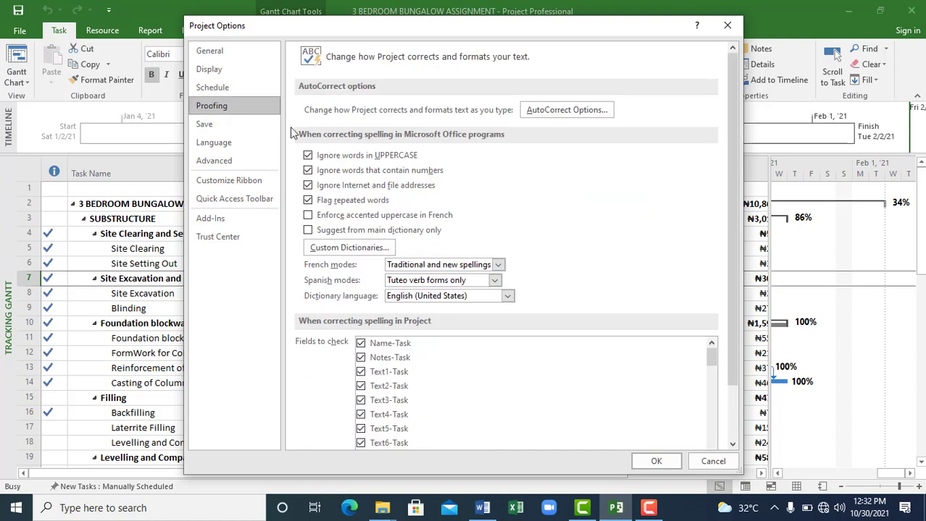
pyautogui.scroll(-3, 475, 340)
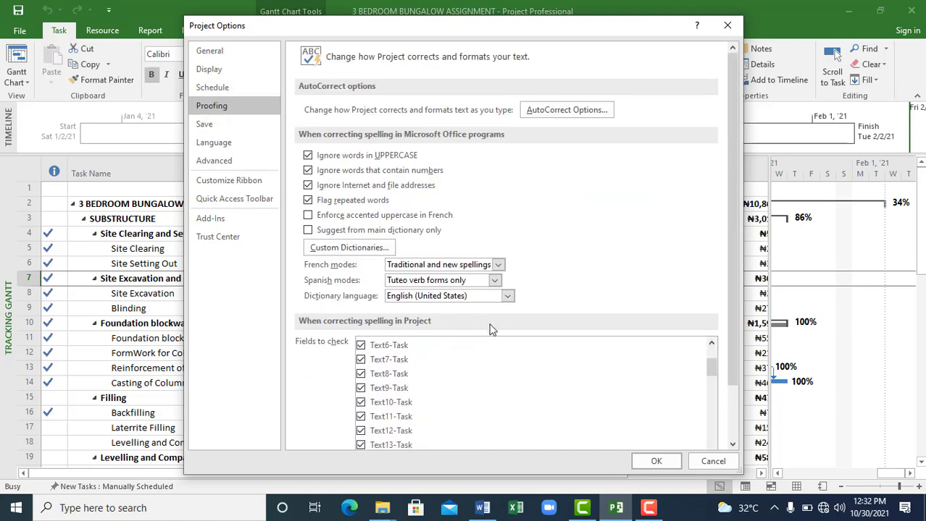
pyautogui.click(204, 124)
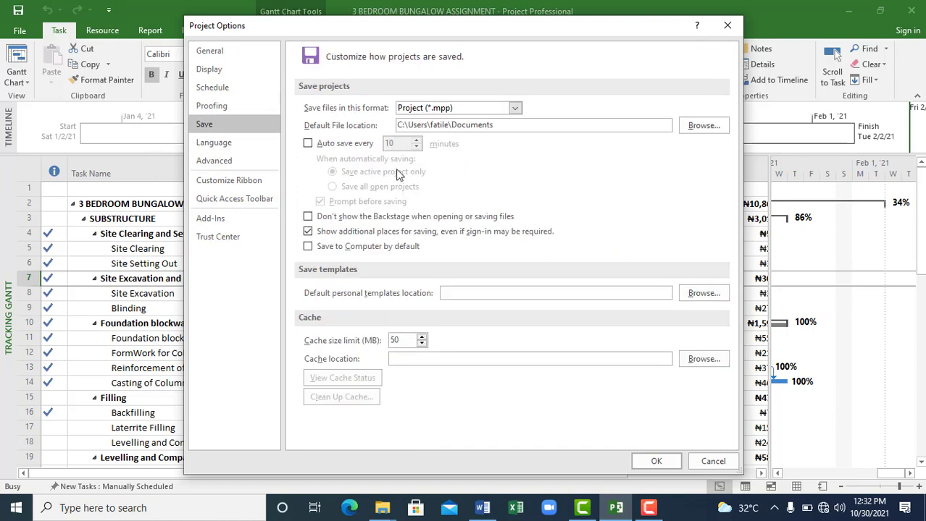
# Step: Review the file formats available for saving projects, and display the Language options
pyautogui.click(515, 109)
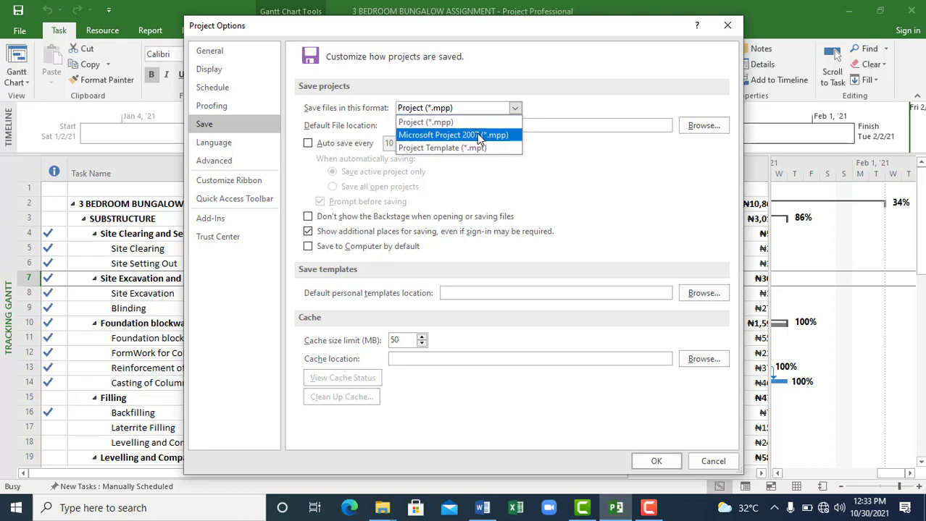
pyautogui.click(556, 167)
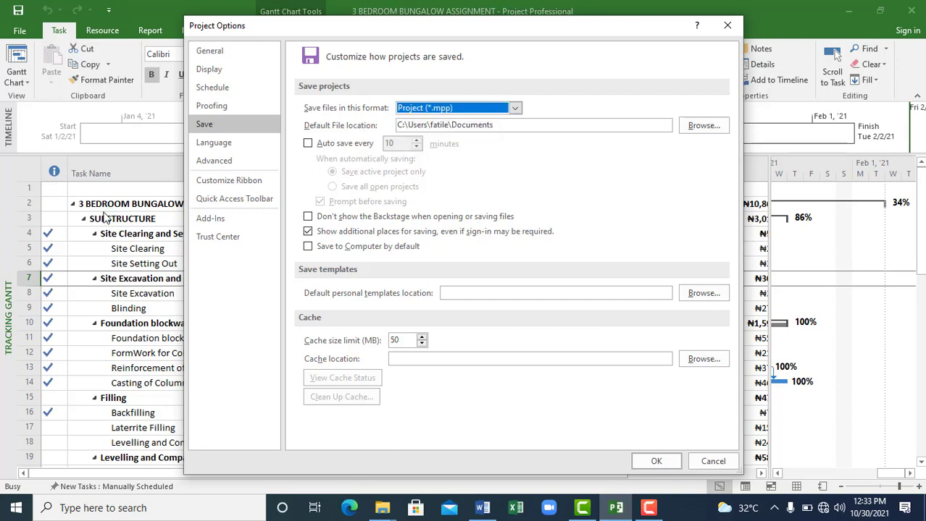
pyautogui.click(228, 145)
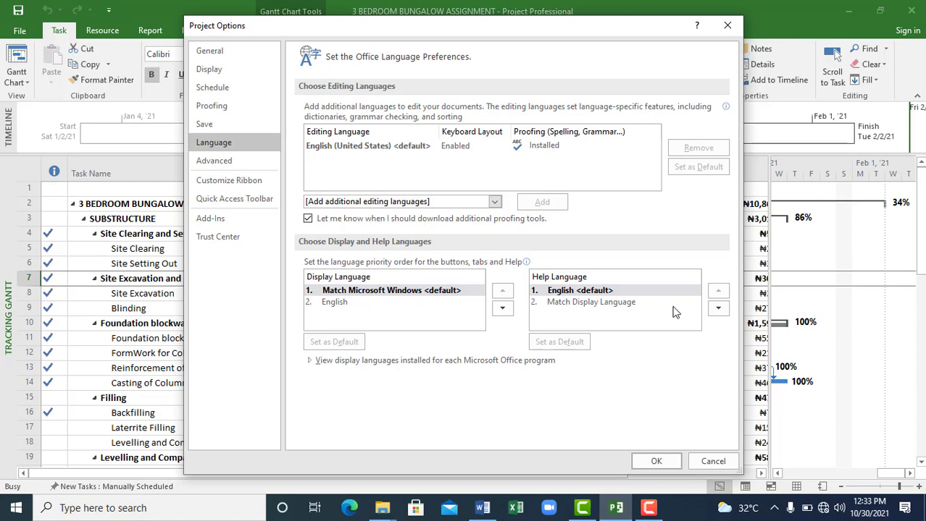
# Step: Look through the Advanced options, from the general, edit and display settings down to the earned value and calculation options
pyautogui.click(227, 163)
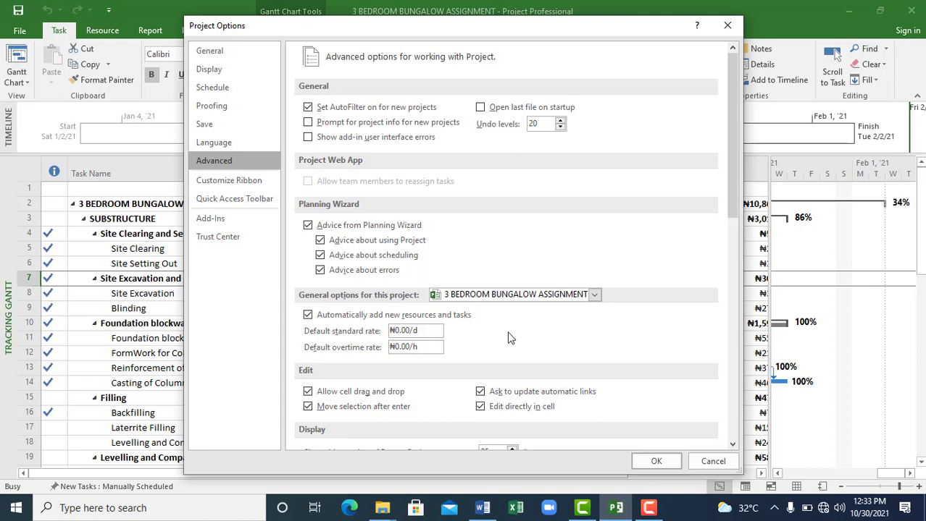
pyautogui.scroll(-1, 519, 326)
pyautogui.scroll(-2, 552, 370)
pyautogui.scroll(-3, 553, 372)
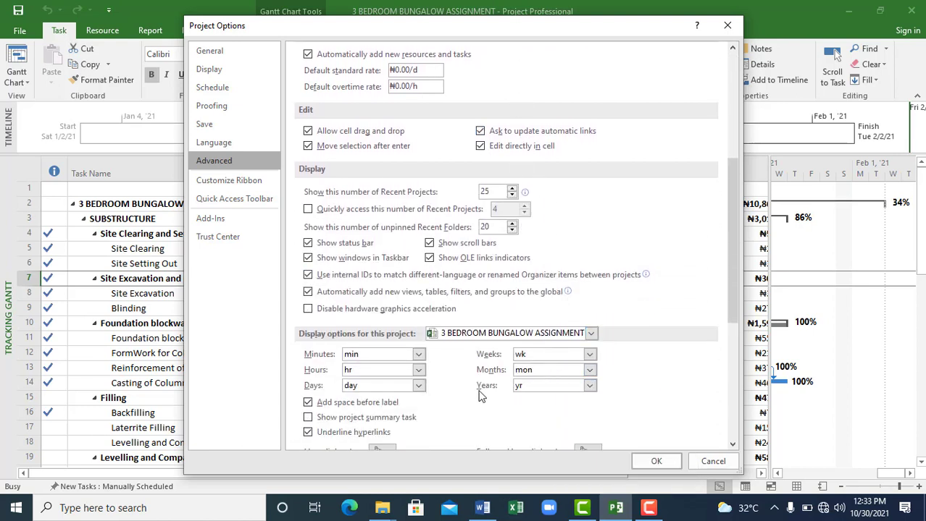
pyautogui.scroll(-2, 587, 386)
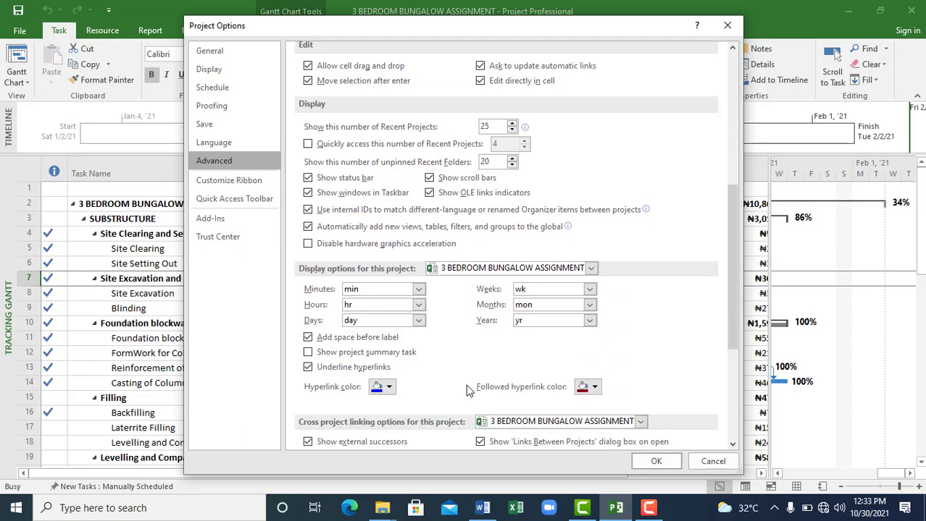
pyautogui.scroll(-3, 469, 391)
pyautogui.scroll(-4, 595, 383)
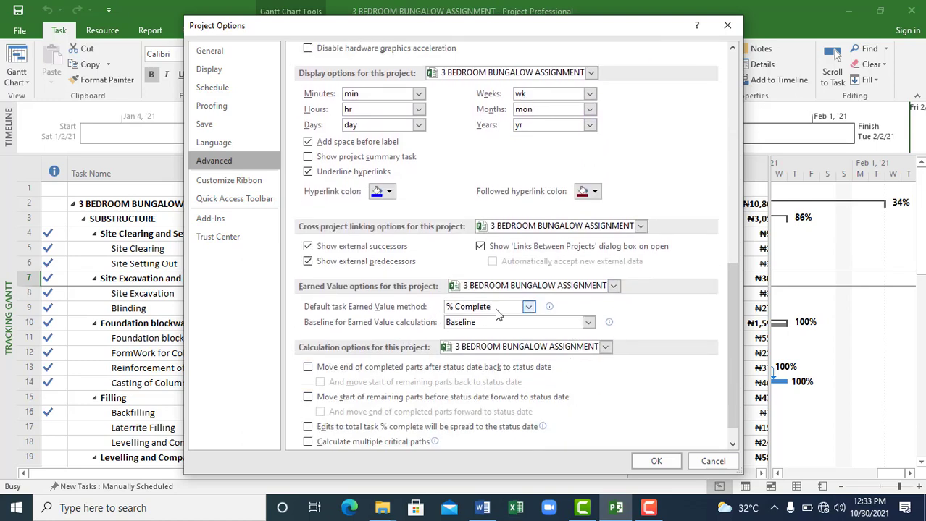
pyautogui.scroll(2, 507, 348)
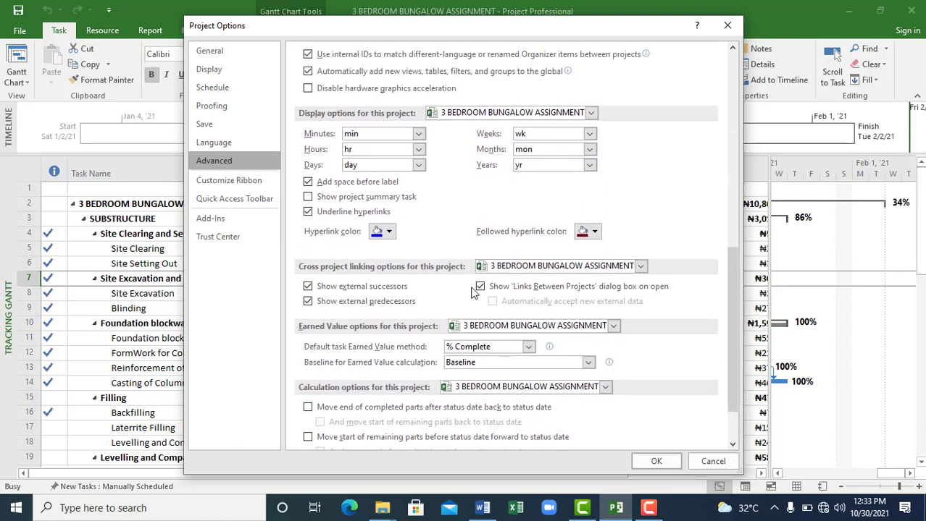
pyautogui.scroll(2, 451, 312)
pyautogui.scroll(8, 452, 312)
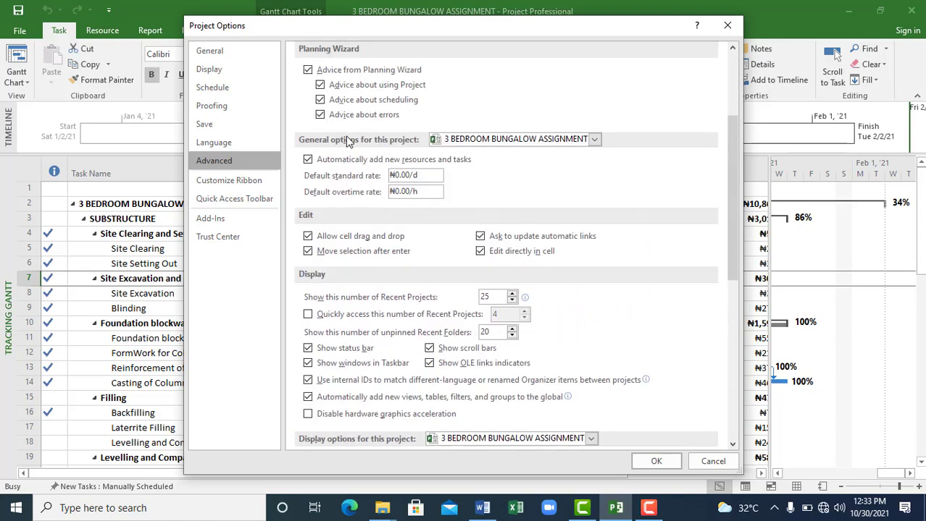
# Step: View the Add-Ins options and accept the Project Options settings
pyautogui.click(215, 220)
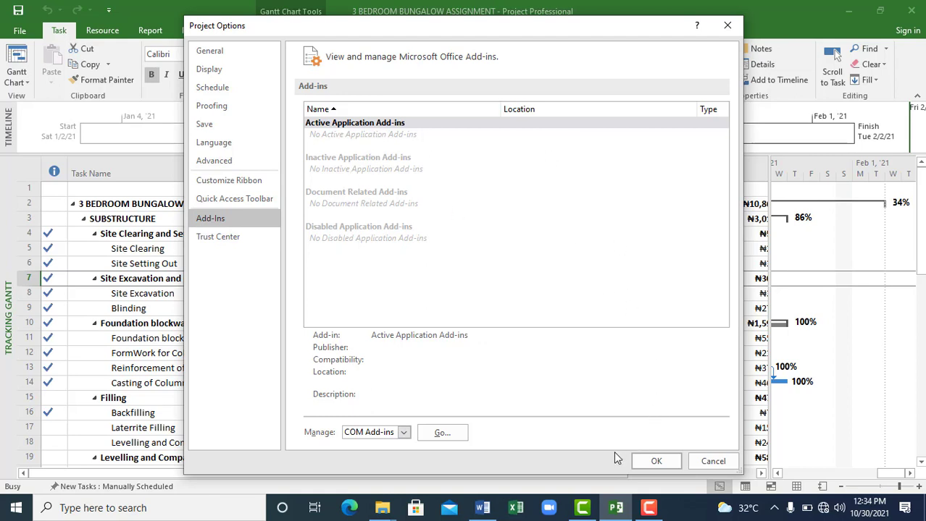
pyautogui.click(654, 462)
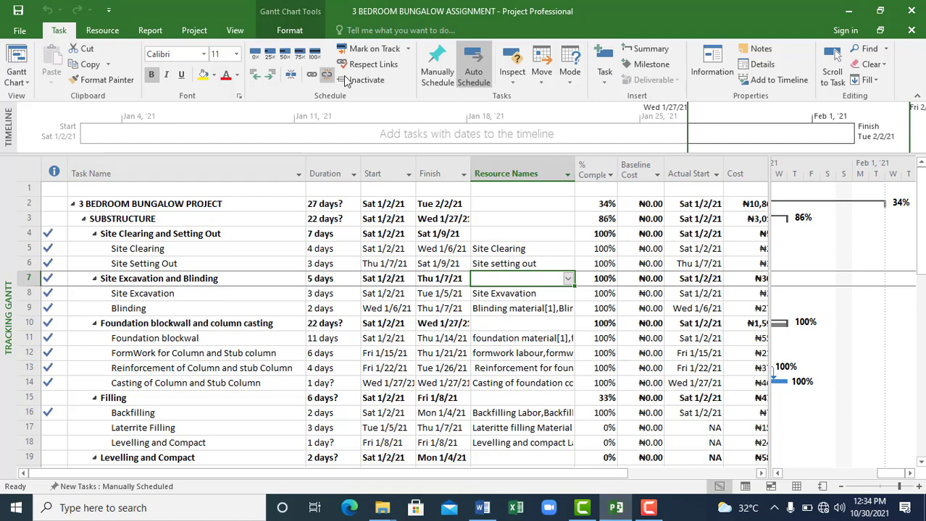
# Step: Review the project information, the choices for a new project and the recent files, and save the project
pyautogui.click(19, 30)
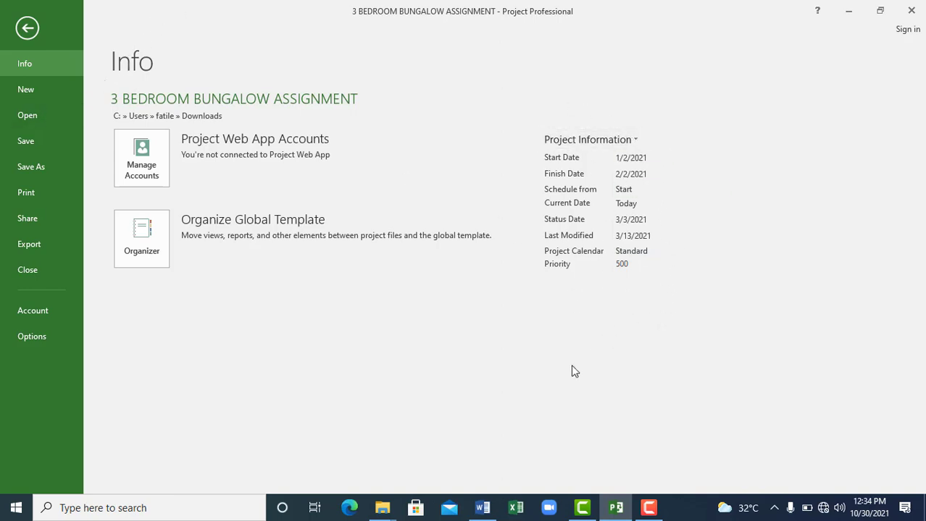
pyautogui.click(35, 97)
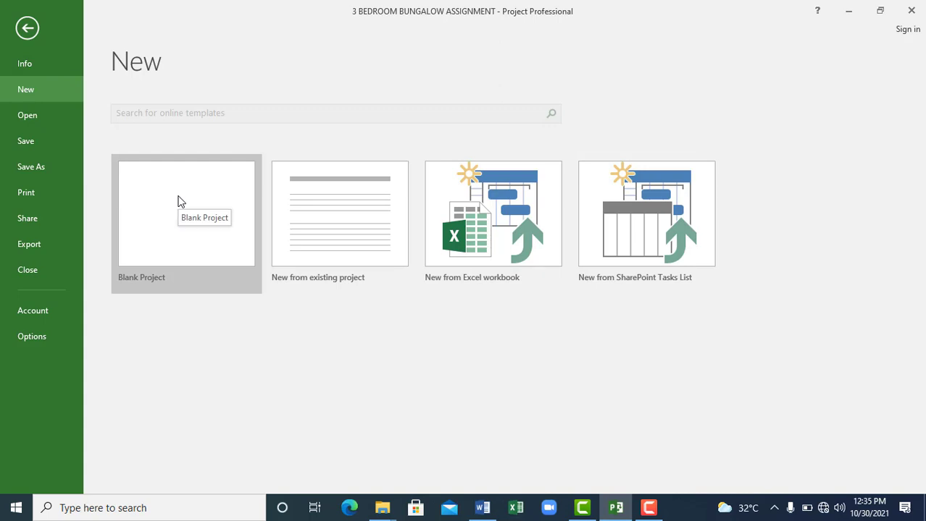
pyautogui.click(24, 119)
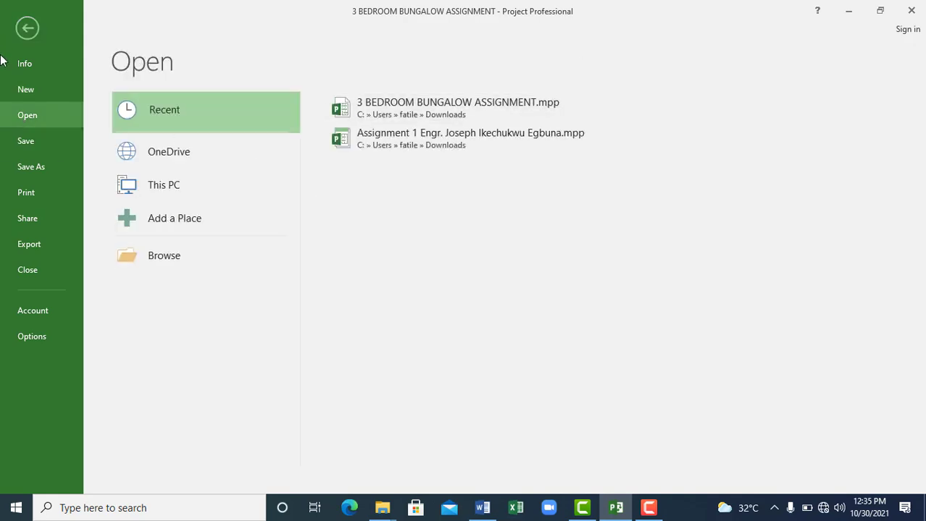
pyautogui.click(20, 143)
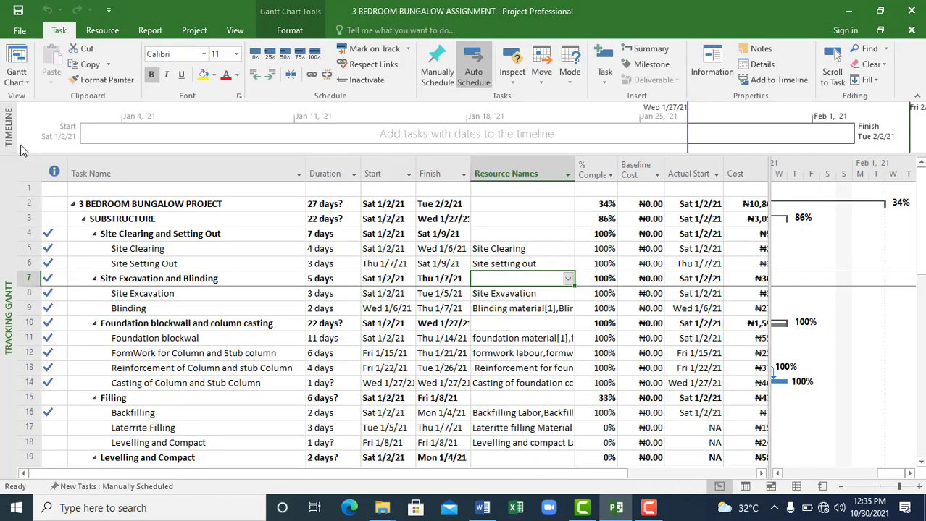
# Step: Review the export file types for saving the project and the account's product information, and return to the project
pyautogui.click(17, 29)
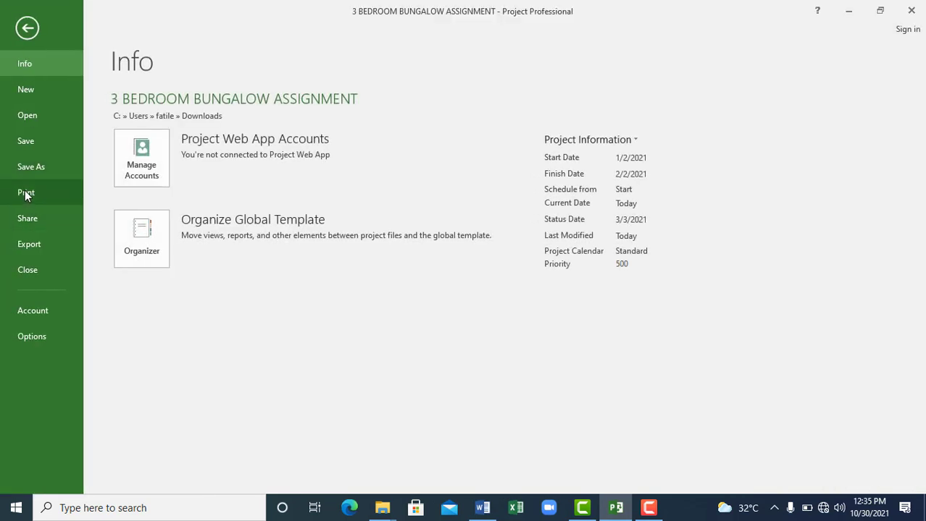
pyautogui.click(9, 250)
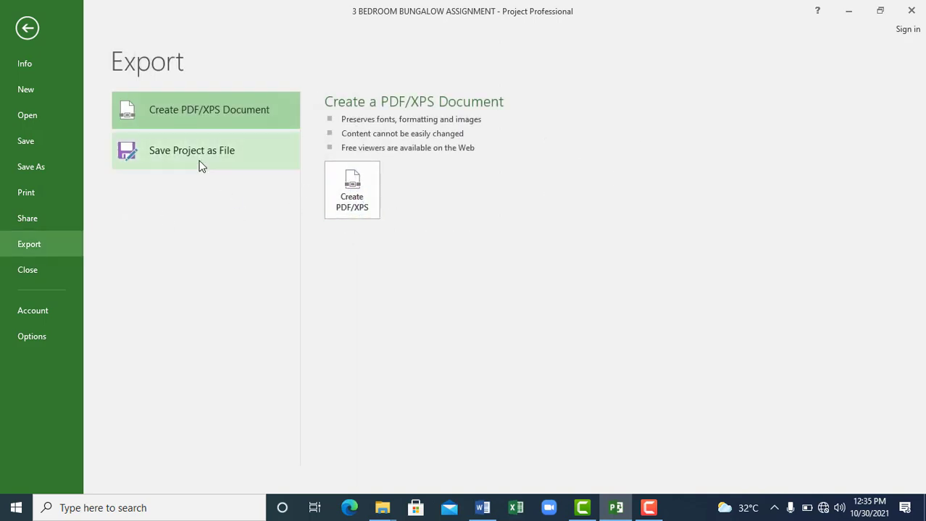
pyautogui.click(178, 165)
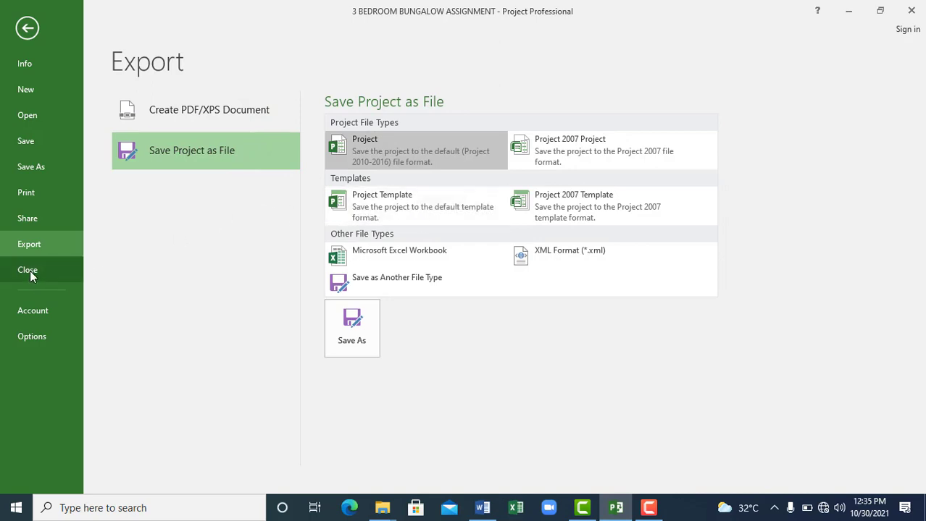
pyautogui.click(16, 319)
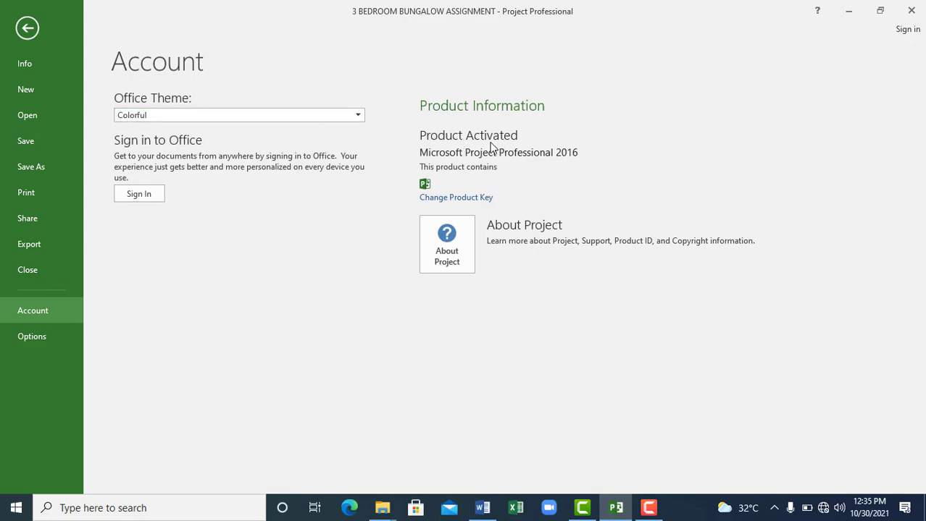
pyautogui.press('Escape')
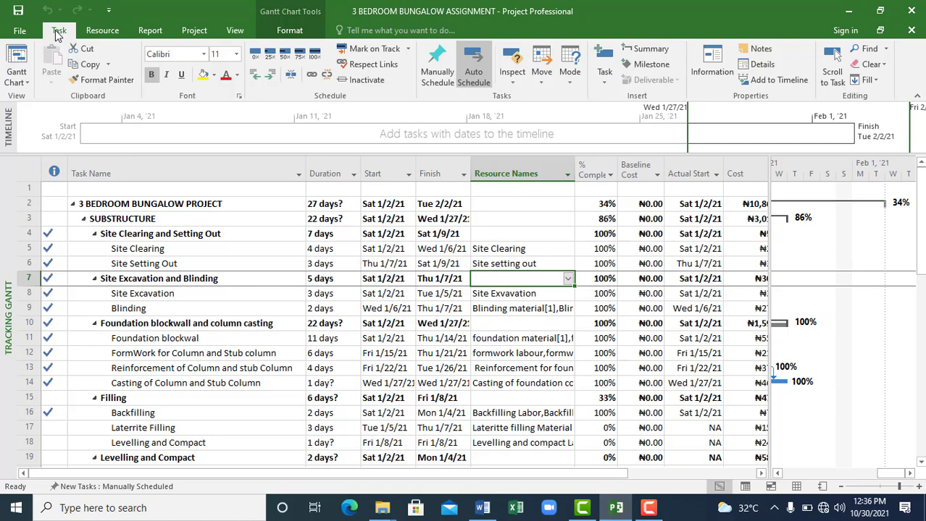
# Step: View the bungalow project as a Calendar, and switch it to the Gantt Chart view
pyautogui.click(27, 83)
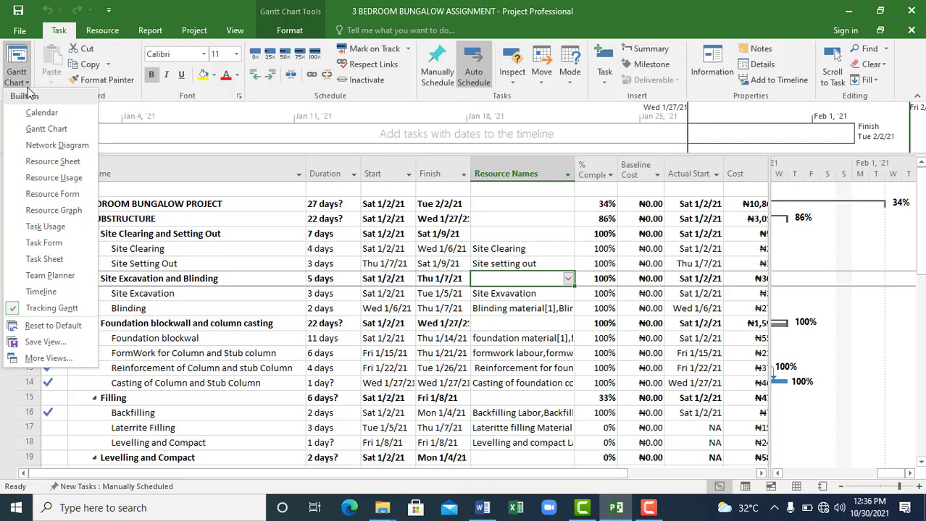
pyautogui.click(24, 113)
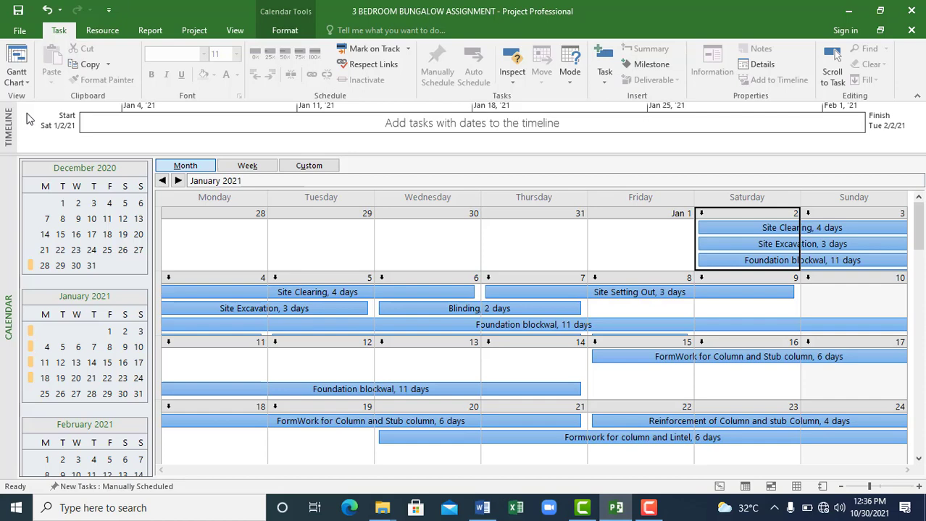
pyautogui.click(22, 82)
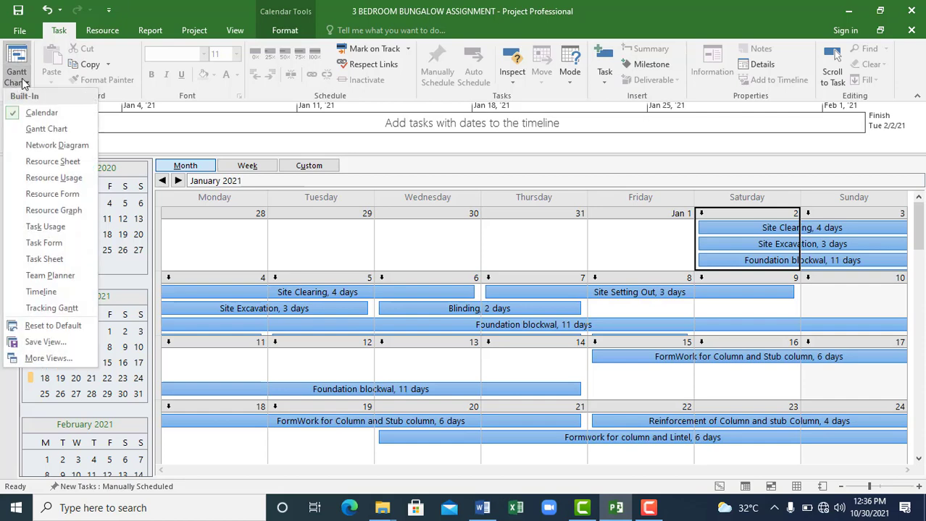
pyautogui.click(35, 129)
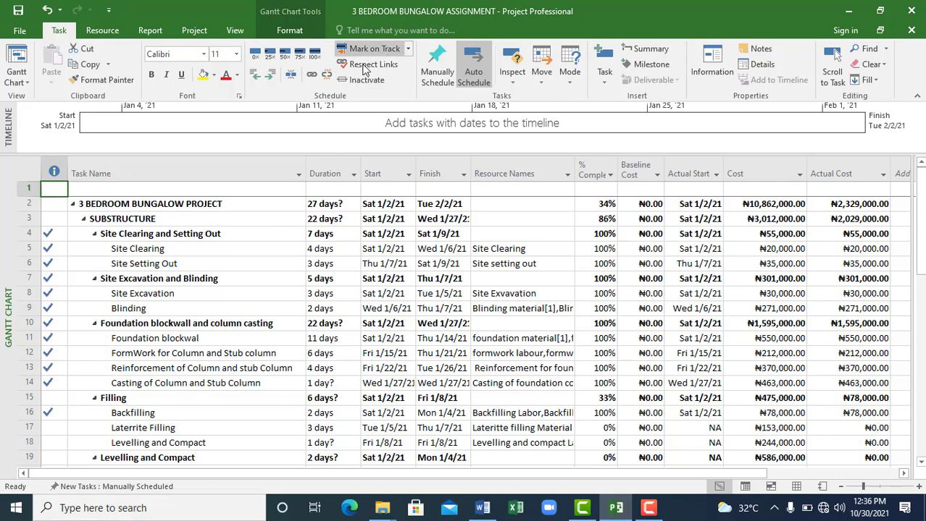
# Step: Display the project as a Network Diagram and examine its summary and subtask boxes
pyautogui.click(29, 82)
pyautogui.click(47, 144)
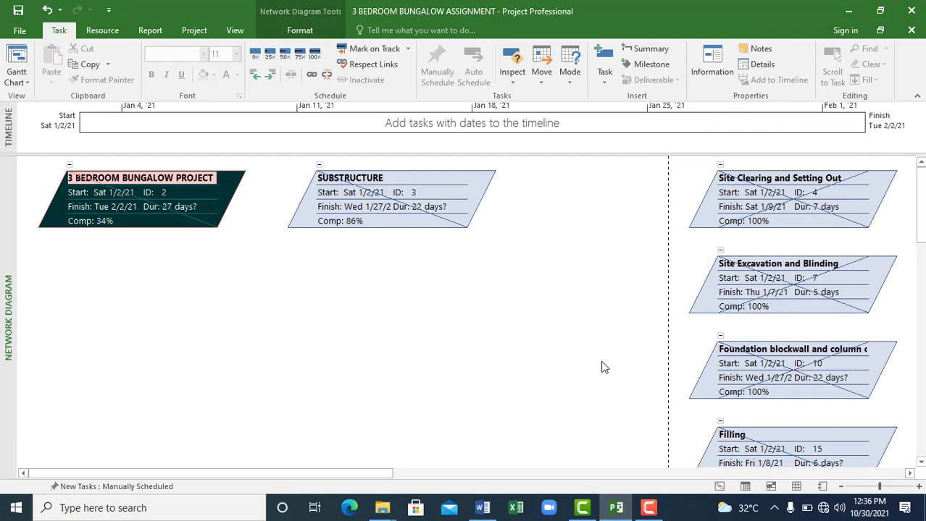
pyautogui.moveTo(288, 475); pyautogui.dragTo(443, 469)
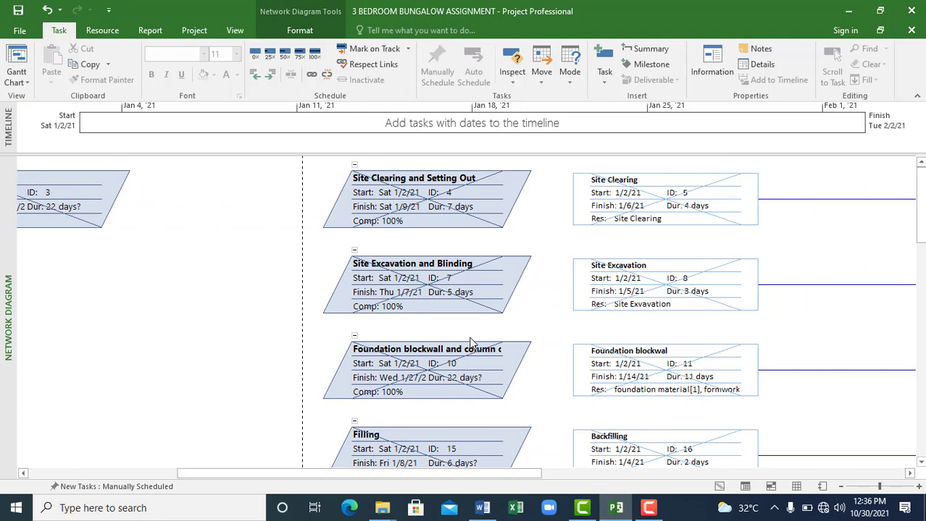
pyautogui.moveTo(280, 472); pyautogui.dragTo(114, 459)
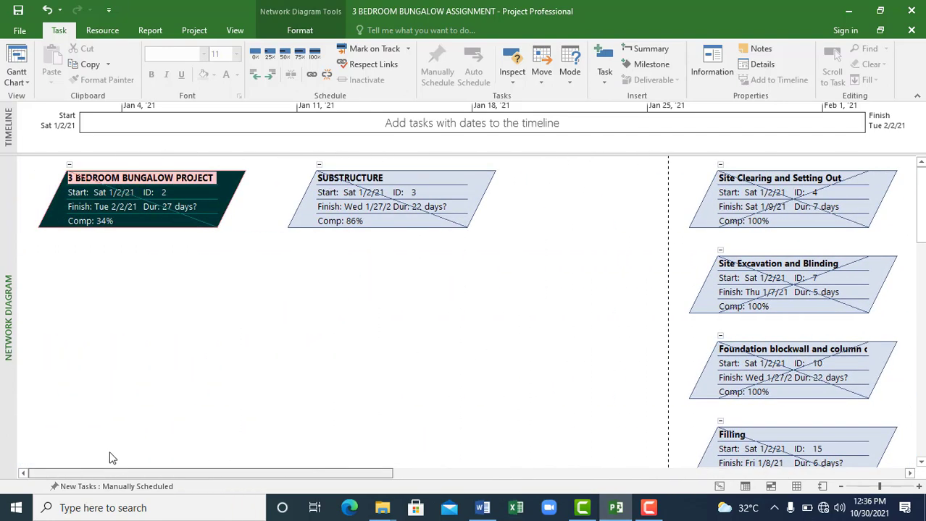
# Step: Display the Resource Sheet and look through the list of work and material resources with their rates
pyautogui.click(17, 82)
pyautogui.click(44, 161)
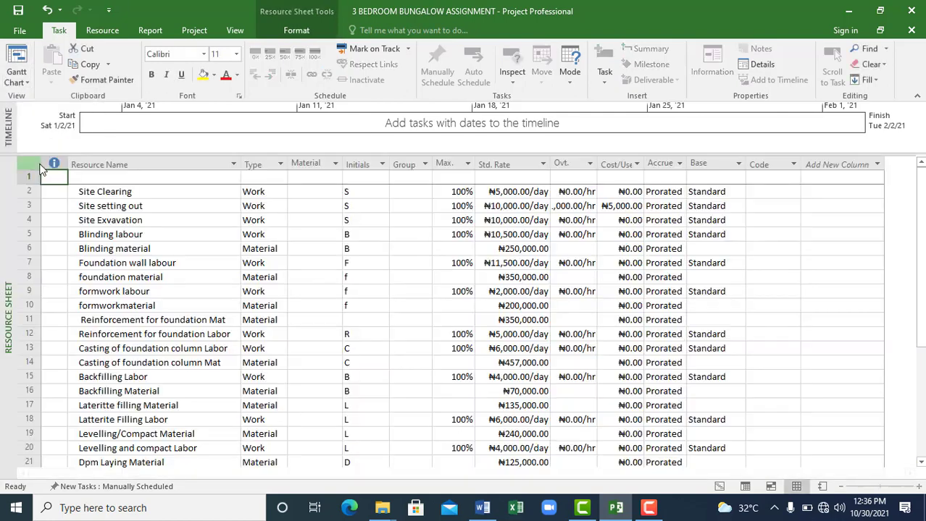
pyautogui.scroll(-9, 224, 347)
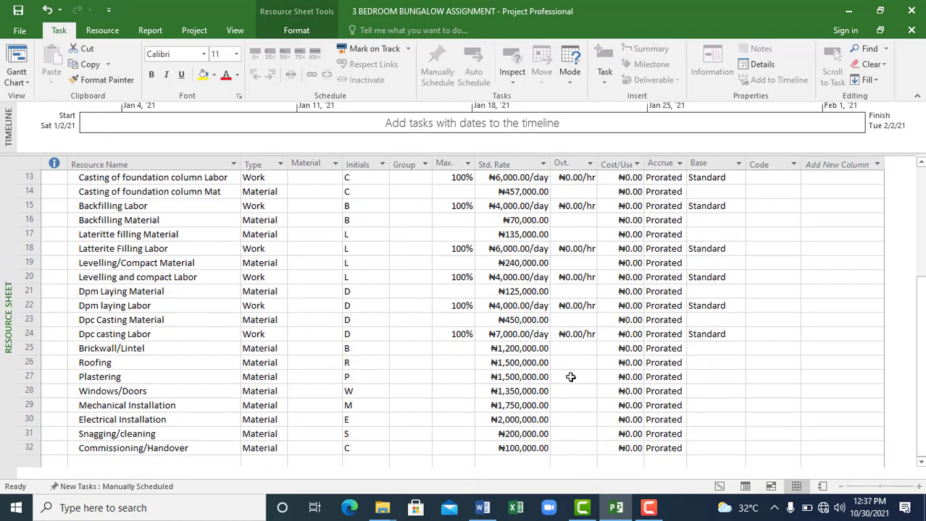
pyautogui.scroll(9, 579, 388)
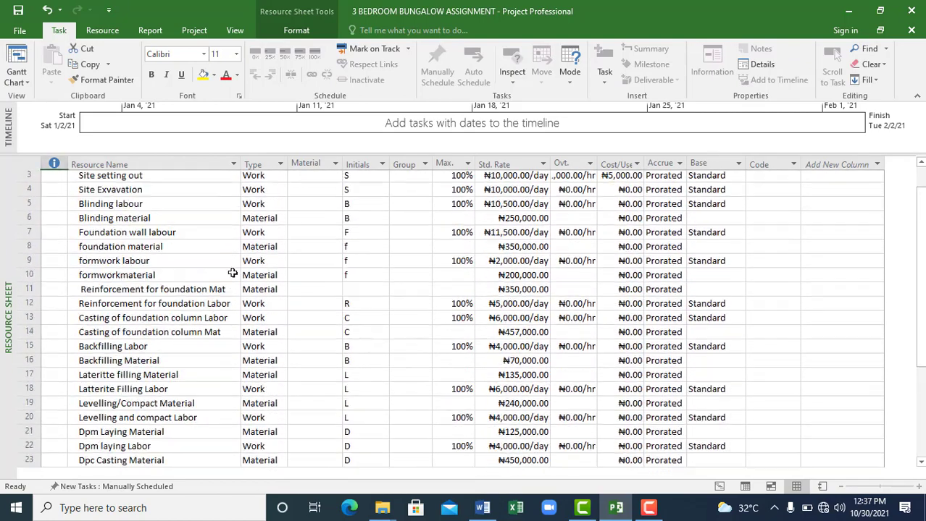
# Step: View the Resource Usage of the project, and show the Blinding material resource in the Resource Form
pyautogui.click(27, 82)
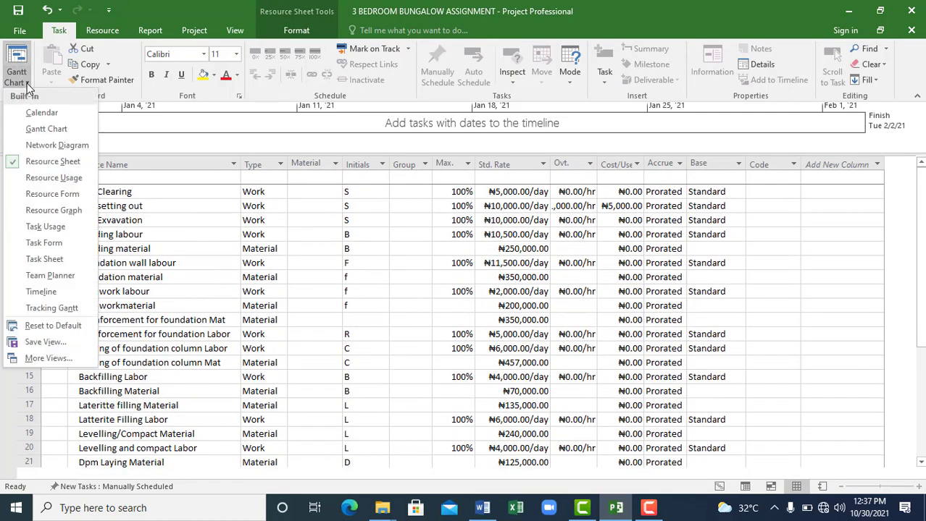
pyautogui.click(34, 180)
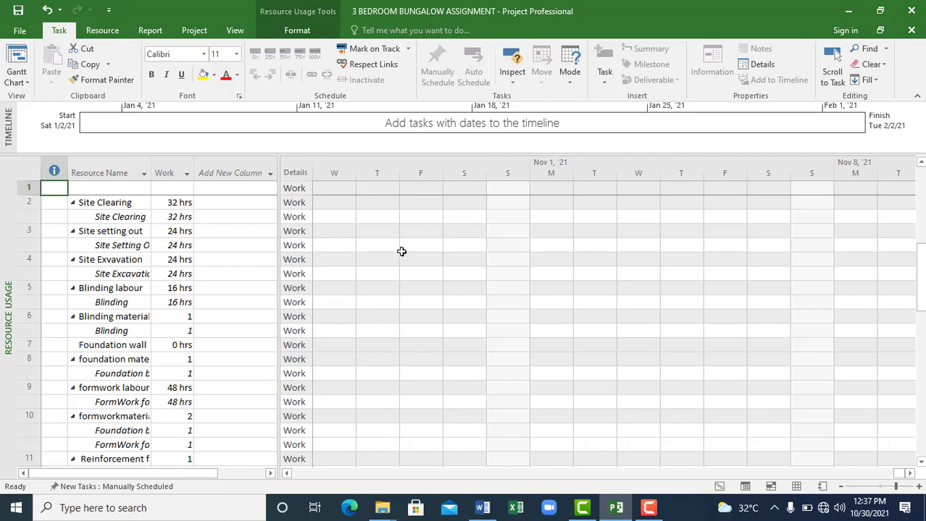
pyautogui.click(26, 84)
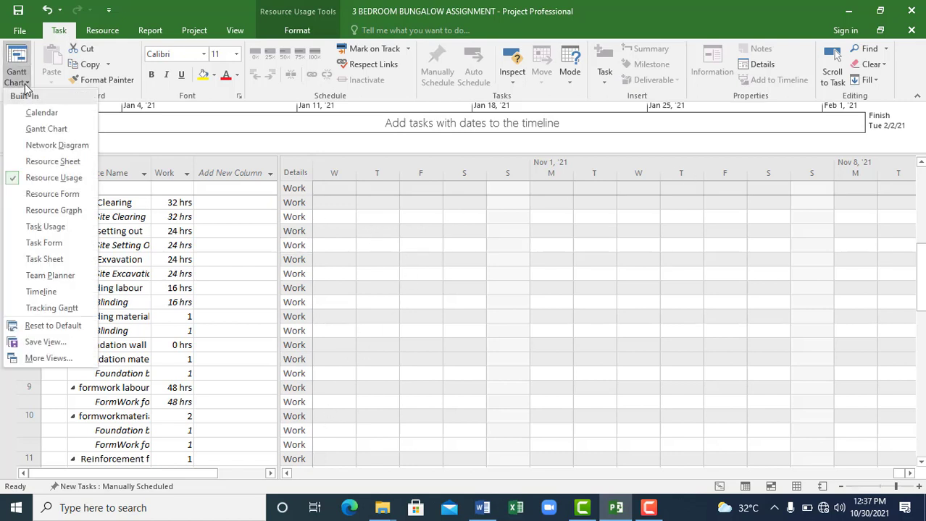
pyautogui.click(70, 196)
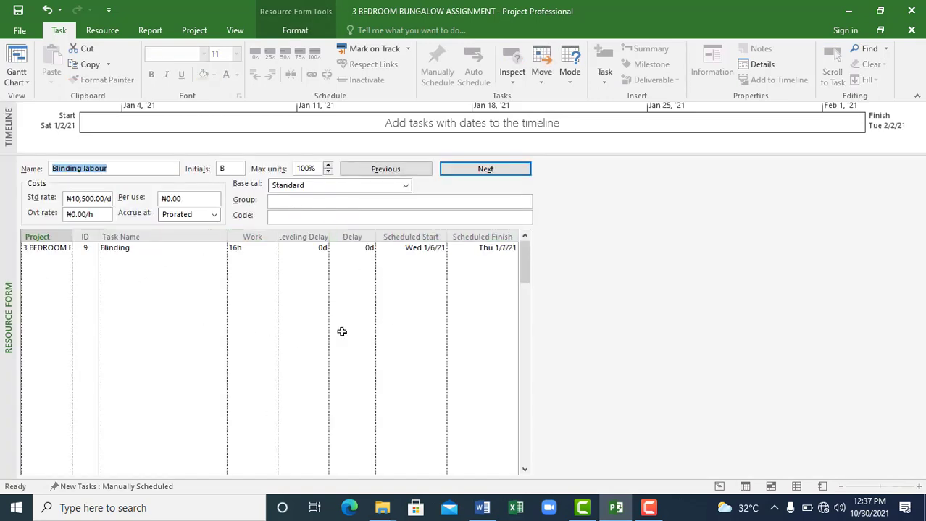
pyautogui.scroll(2, 176, 282)
pyautogui.scroll(-2, 165, 304)
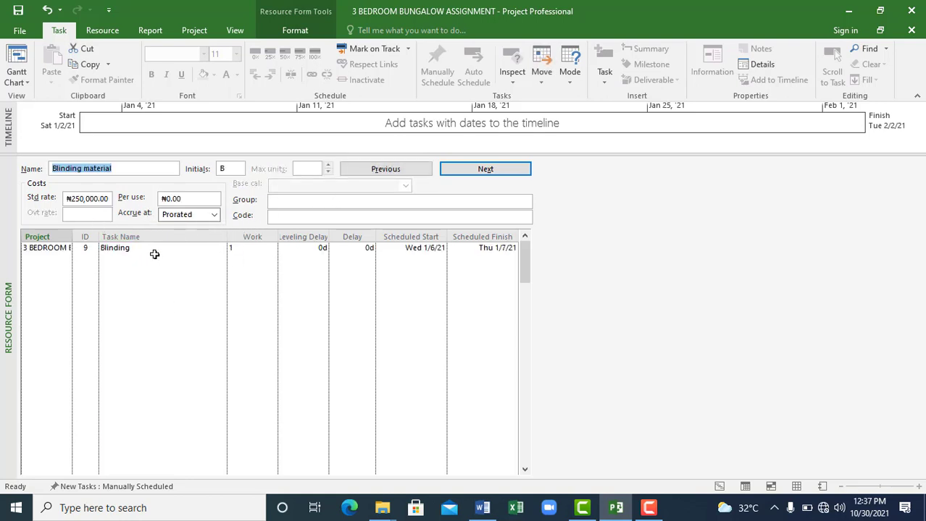
# Step: Display the Resource Graph and look through the graphs of the labour and material resources
pyautogui.click(14, 82)
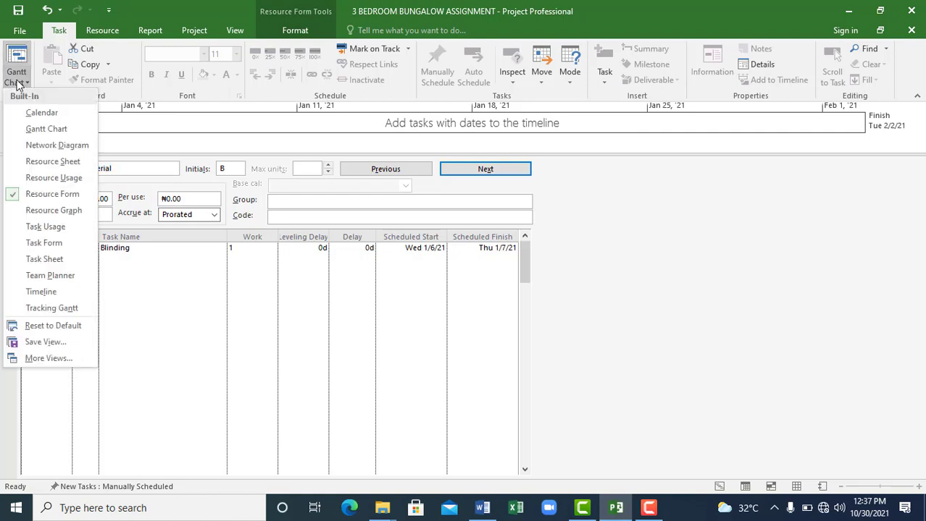
pyautogui.click(61, 215)
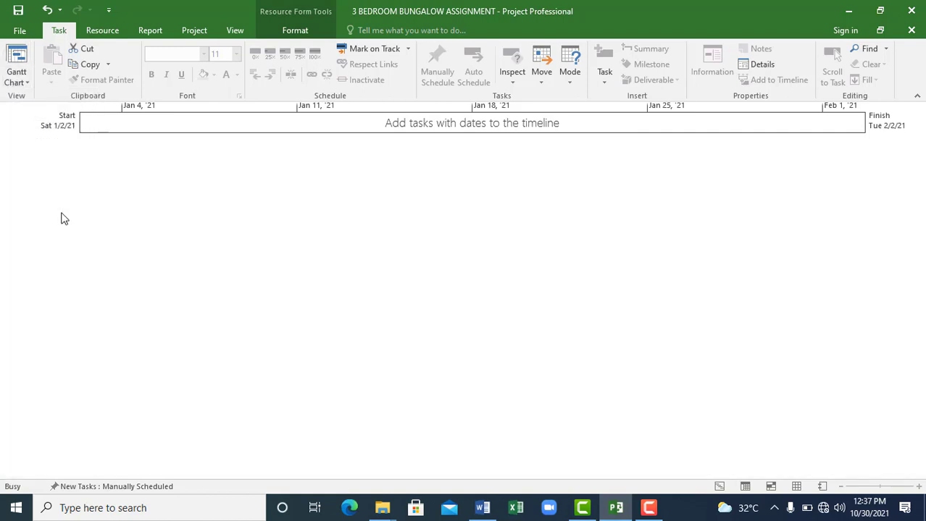
pyautogui.scroll(-3, 364, 472)
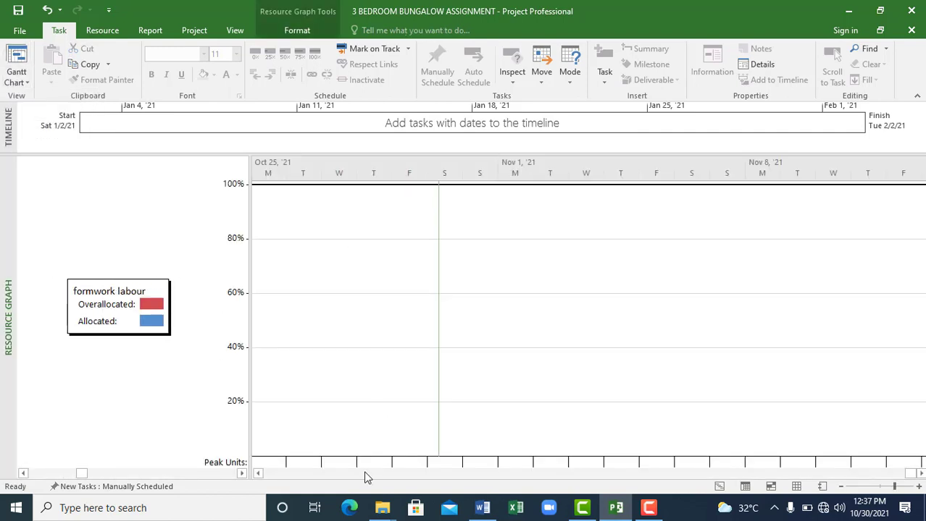
pyautogui.scroll(2, 93, 313)
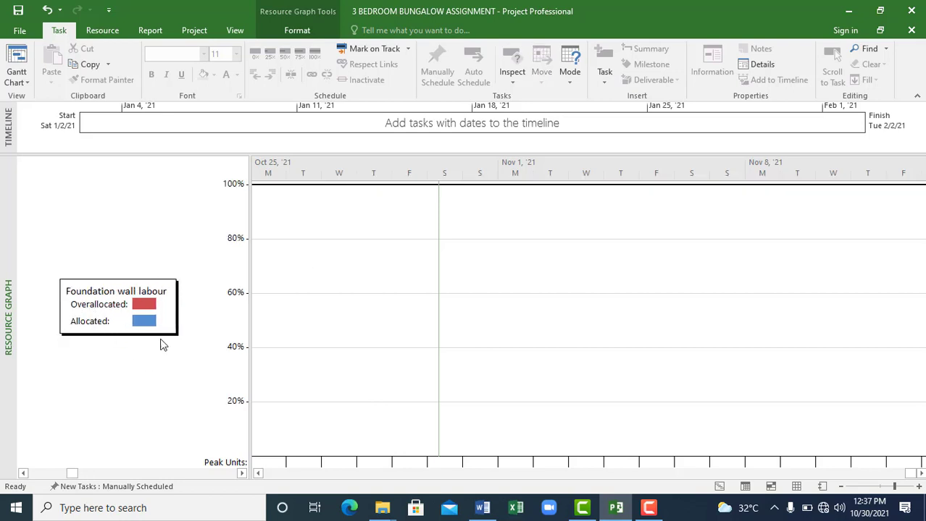
pyautogui.scroll(-2, 163, 336)
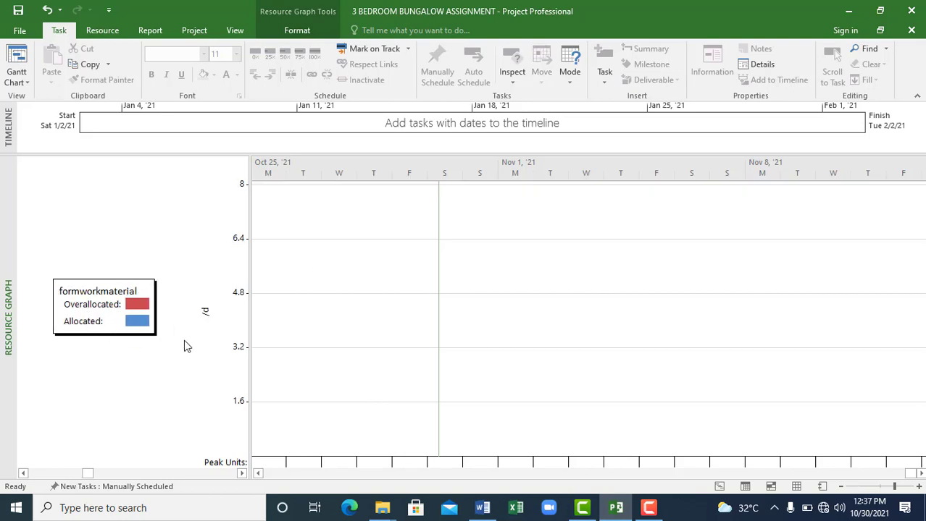
# Step: Display the Task Sheet and examine its columns through Cost and Actual Cost
pyautogui.click(16, 81)
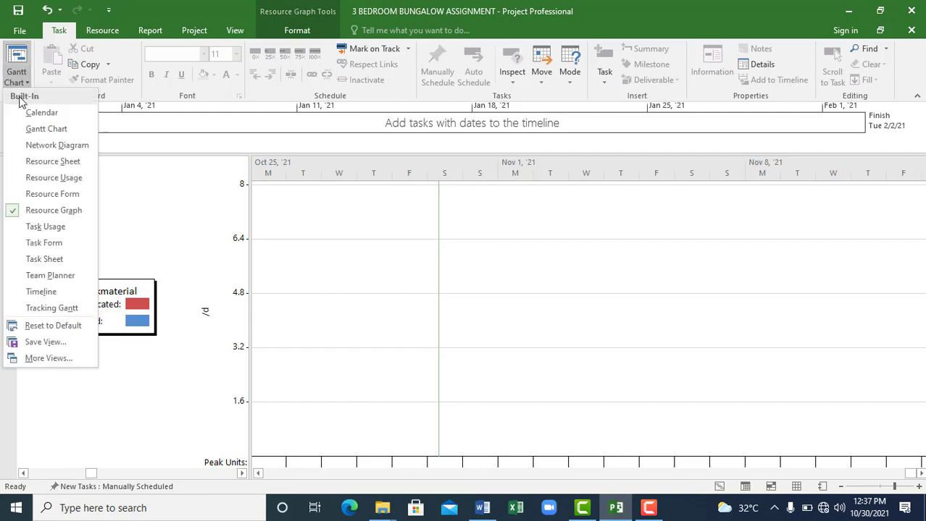
pyautogui.click(45, 259)
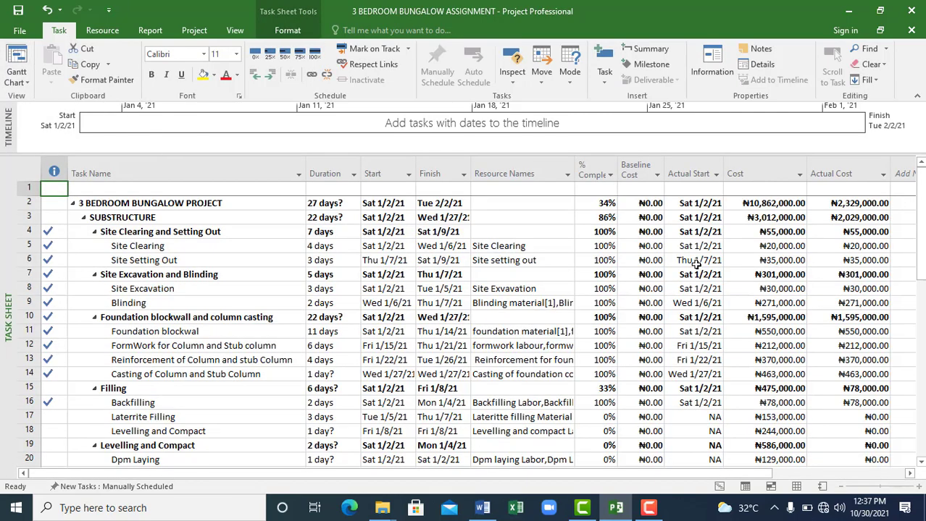
pyautogui.moveTo(612, 473); pyautogui.dragTo(805, 451)
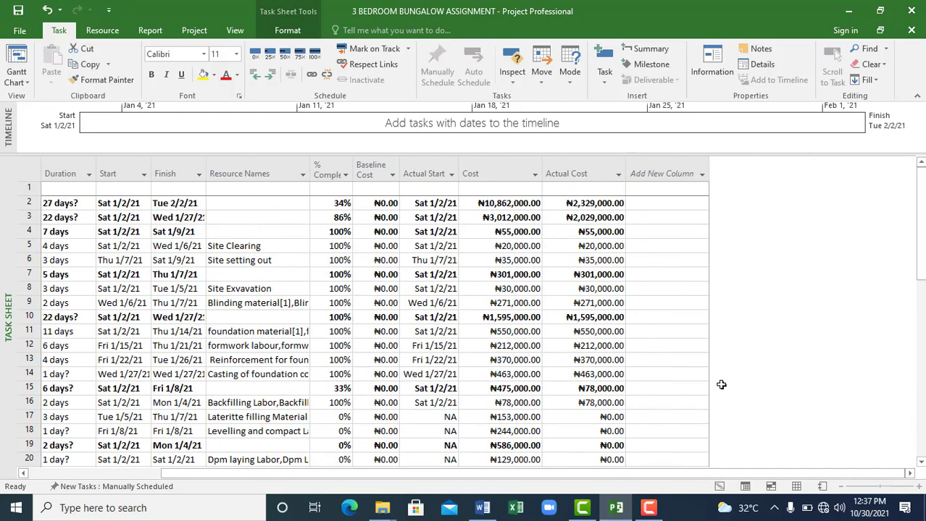
# Step: View the project's resources in the Team Planner, and display the project as a Timeline
pyautogui.click(20, 81)
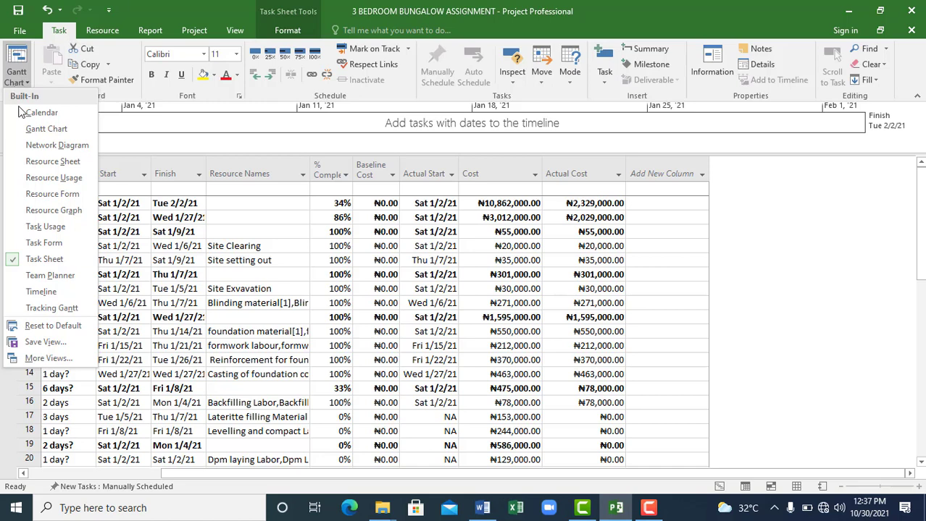
pyautogui.click(49, 277)
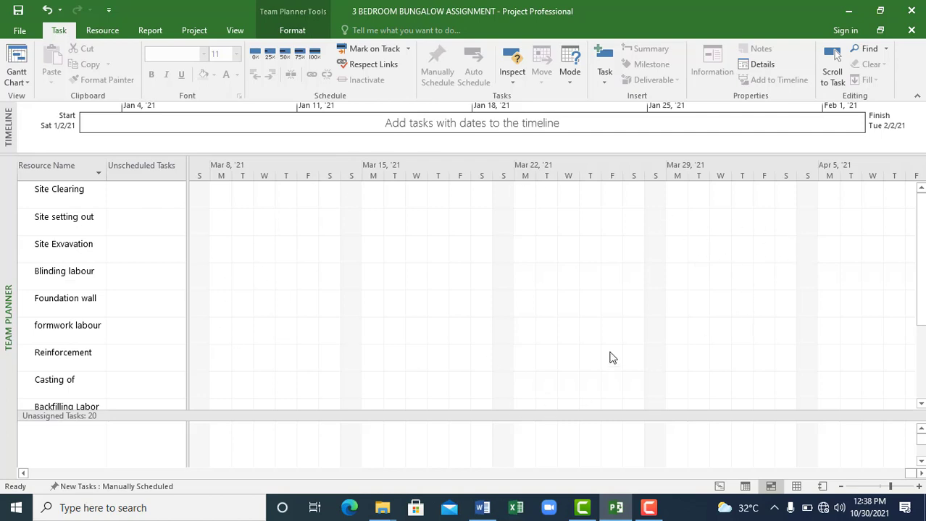
pyautogui.click(14, 77)
pyautogui.click(34, 291)
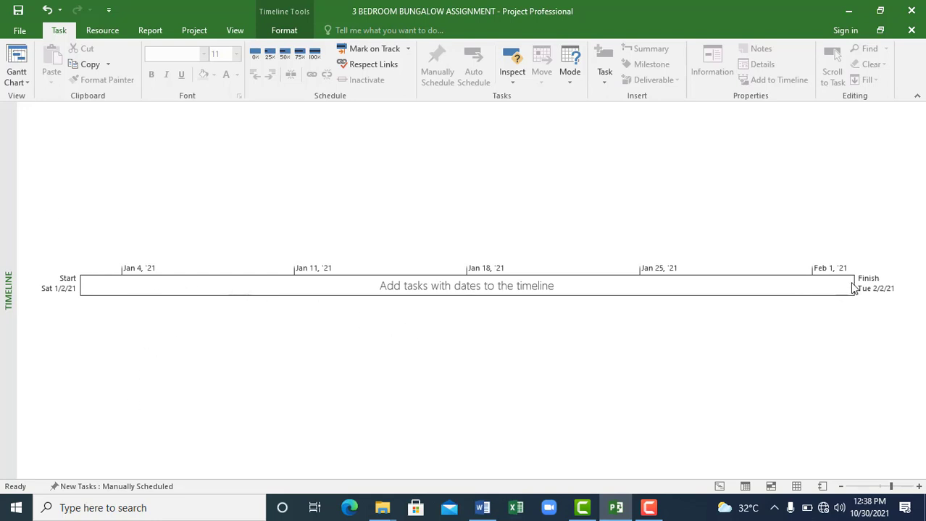
# Step: Switch the project to the Tracking Gantt view and show the table's cost columns
pyautogui.click(21, 82)
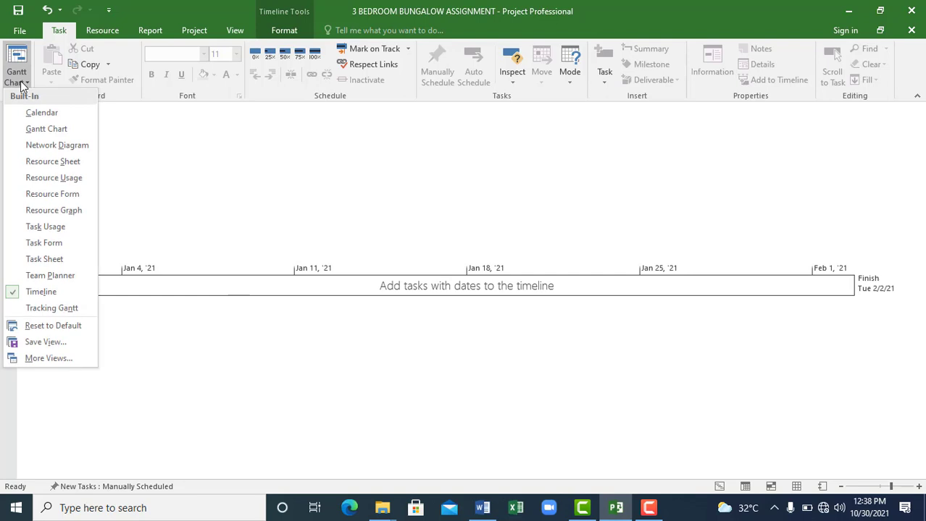
pyautogui.click(649, 508)
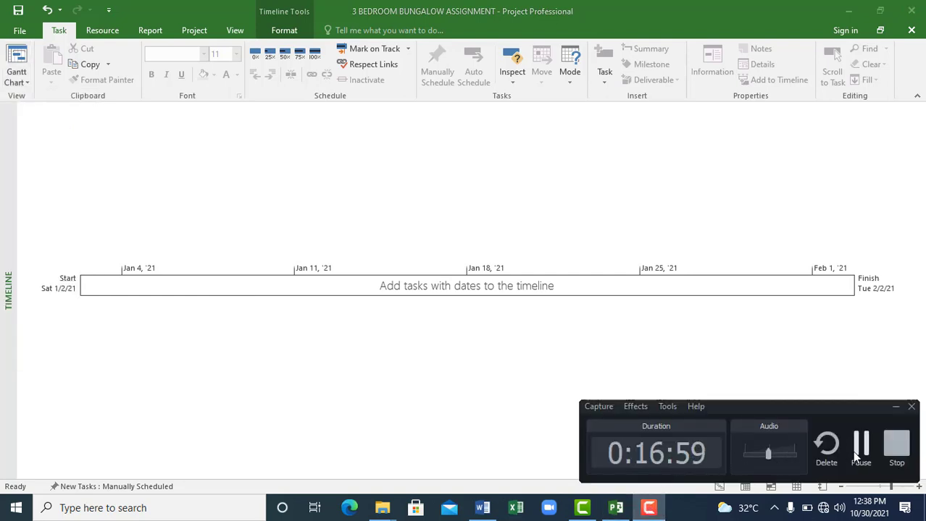
pyautogui.click(10, 75)
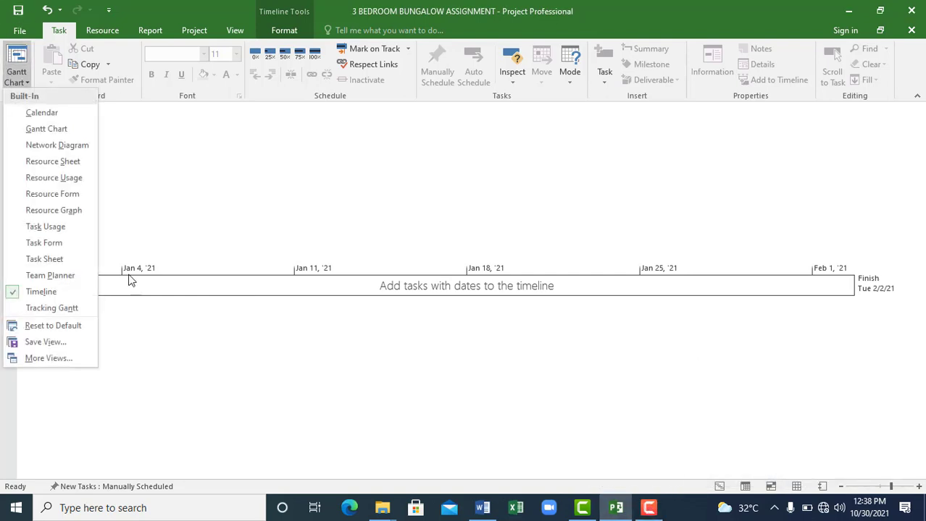
pyautogui.click(52, 308)
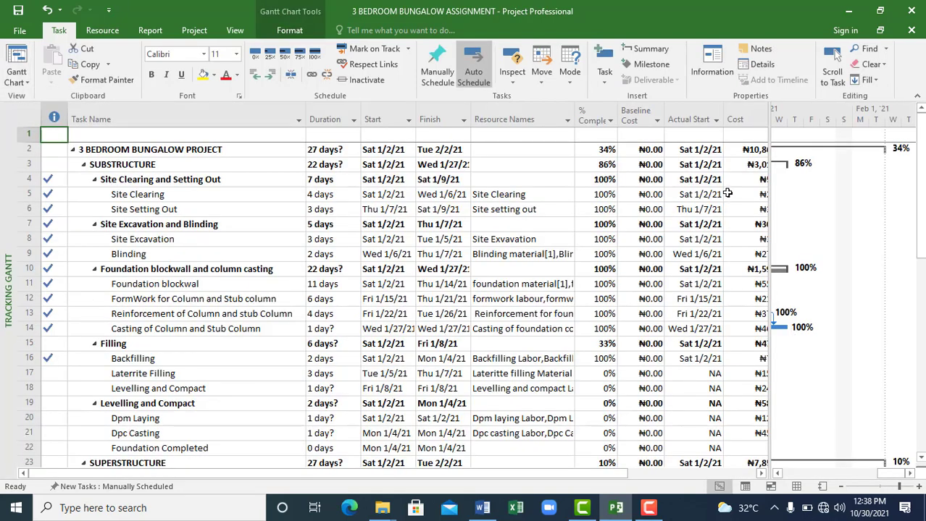
pyautogui.moveTo(558, 472); pyautogui.dragTo(691, 467)
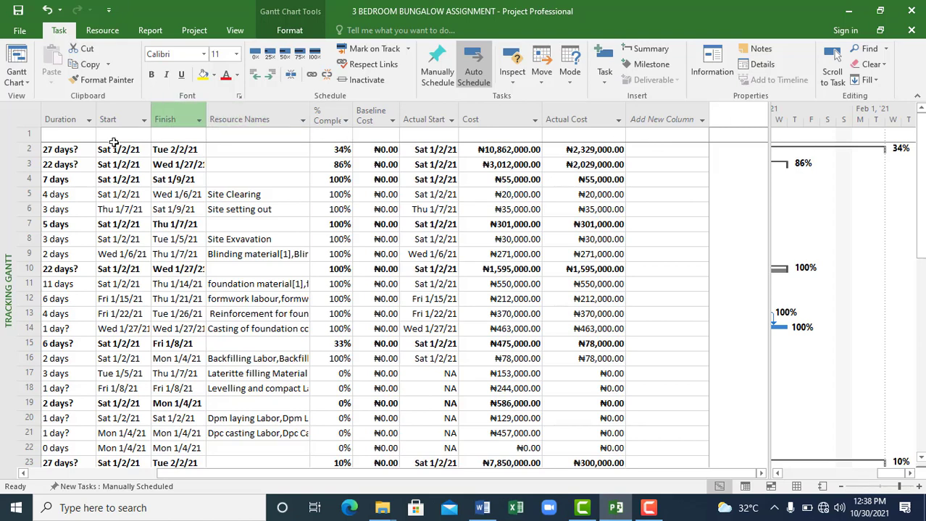
# Step: Look through the complete list of available views in the More Views dialog without applying one
pyautogui.click(16, 80)
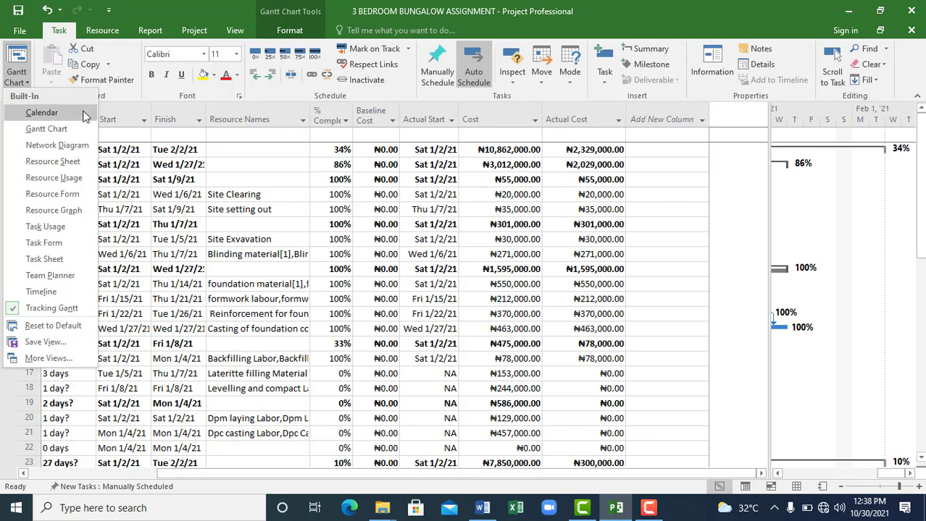
pyautogui.click(45, 360)
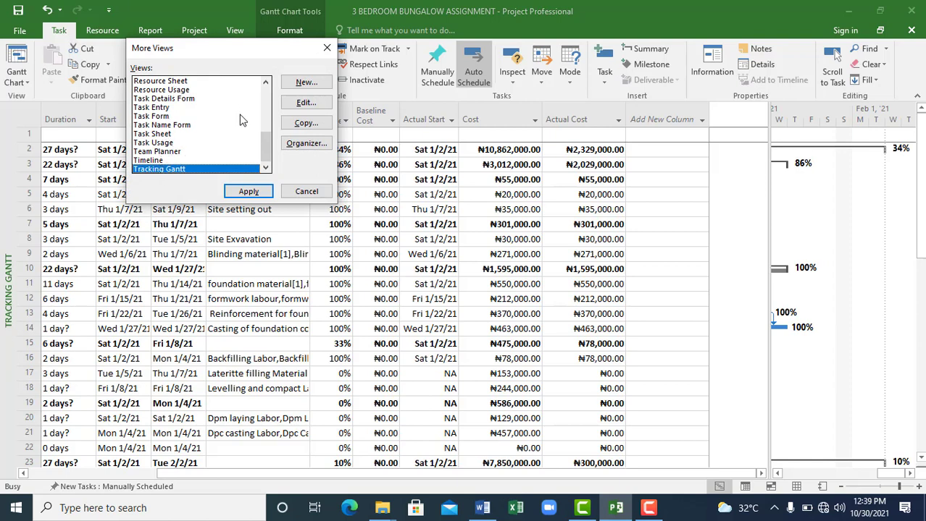
pyautogui.moveTo(266, 155); pyautogui.dragTo(268, 112)
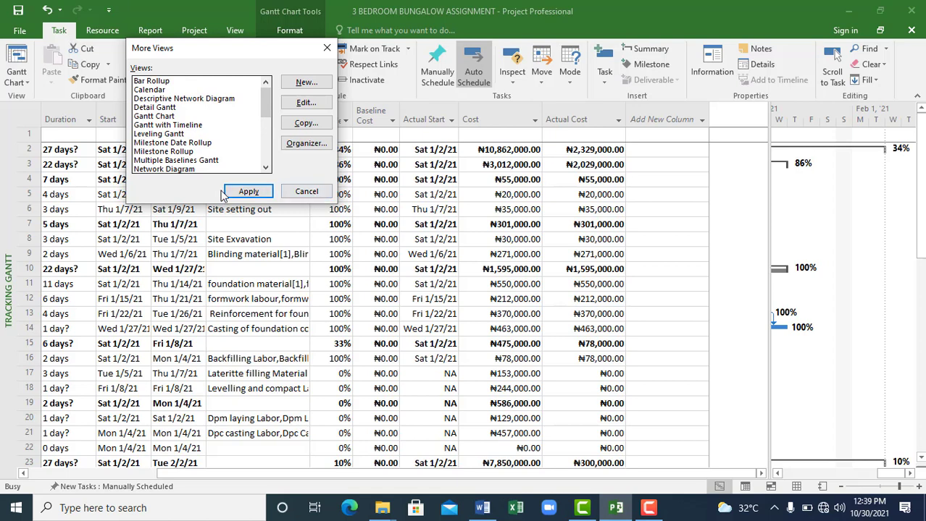
pyautogui.click(310, 197)
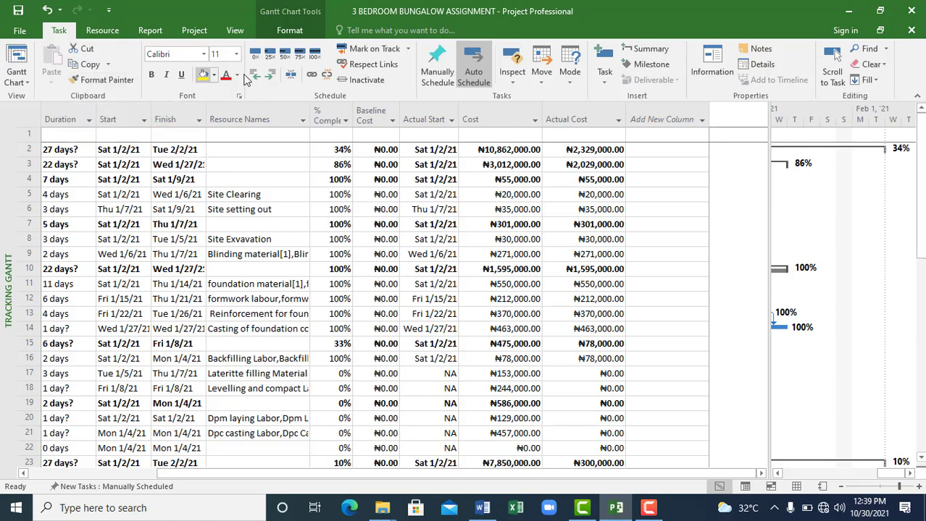
pyautogui.click(203, 55)
pyautogui.click(68, 231)
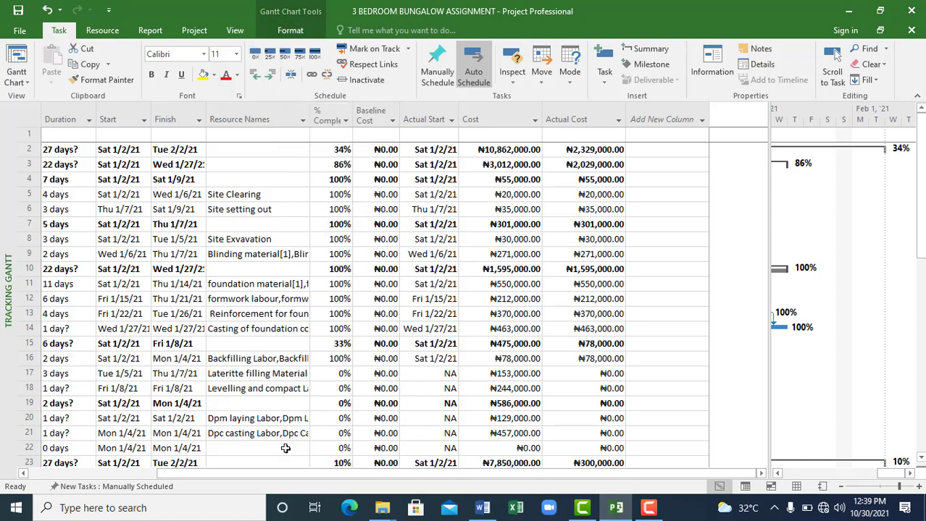
pyautogui.moveTo(303, 476); pyautogui.dragTo(176, 476)
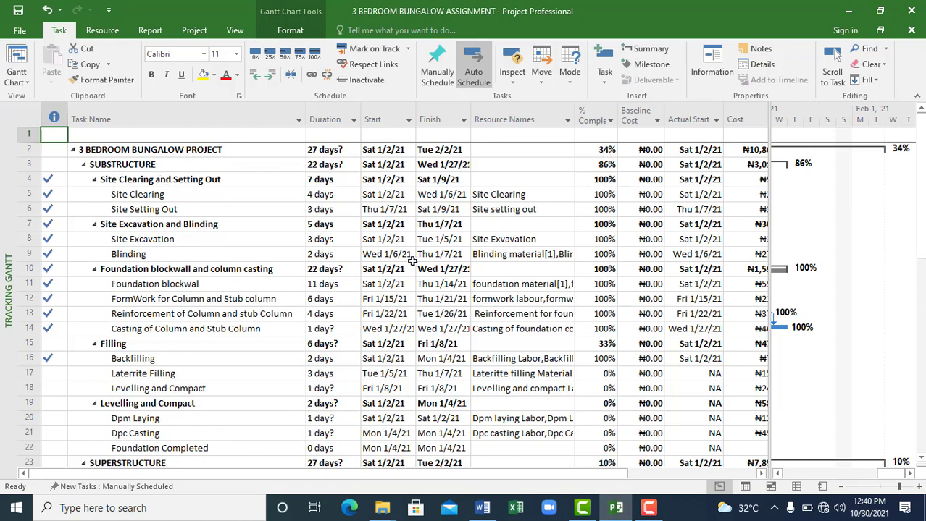
# Step: Set the scheduling mode for new tasks to Auto Scheduled
pyautogui.click(153, 496)
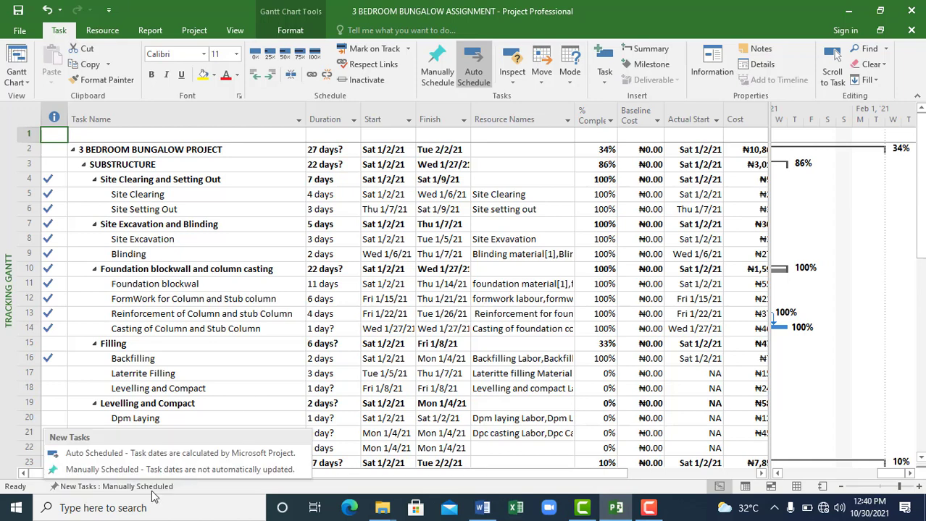
pyautogui.click(218, 351)
pyautogui.click(128, 485)
pyautogui.click(128, 490)
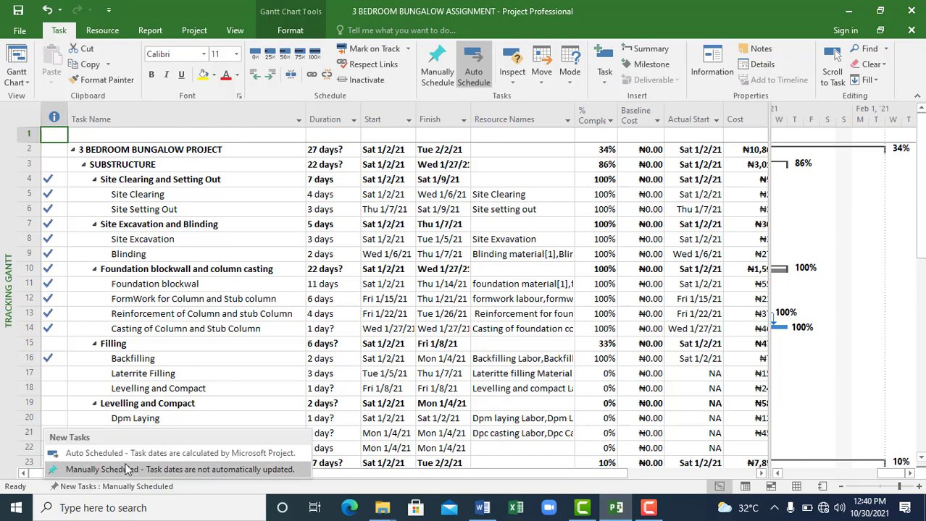
pyautogui.click(116, 456)
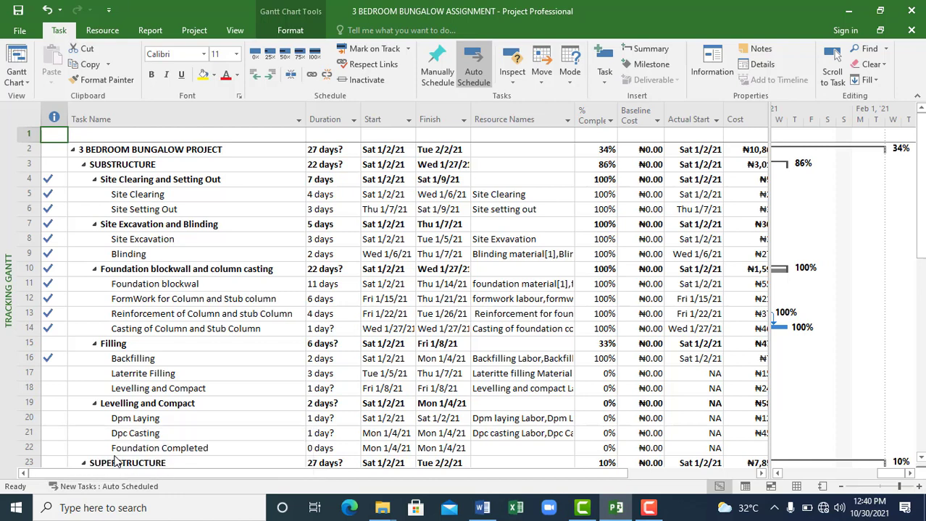
# Step: Widen the % Complete column so that its full heading fits on one line
pyautogui.click(224, 403)
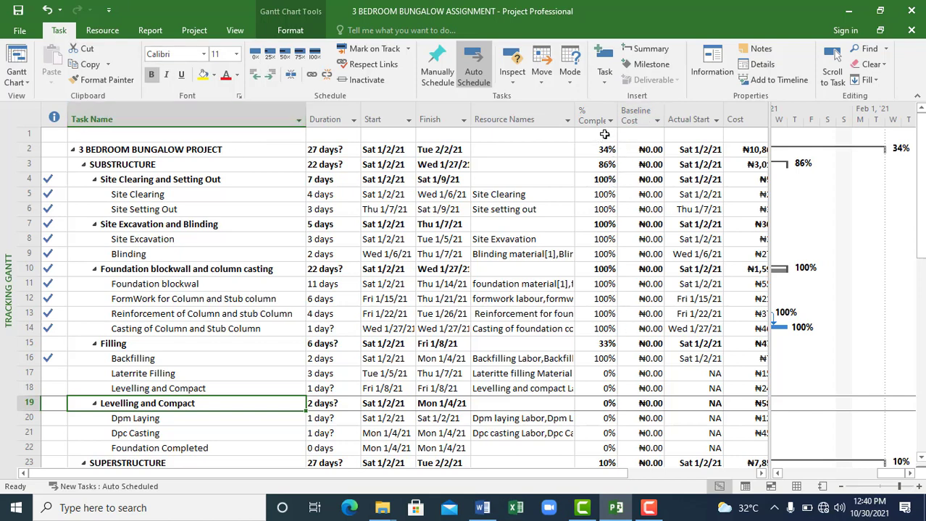
pyautogui.click(591, 116)
pyautogui.moveTo(617, 116); pyautogui.dragTo(655, 115)
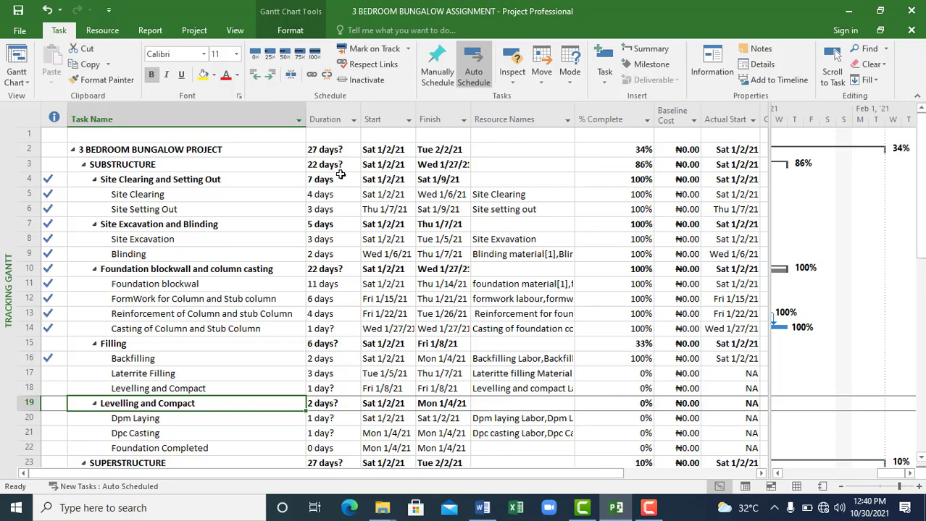
# Step: Set the % Complete of the Foundation blockwal task to 10%
pyautogui.click(628, 283)
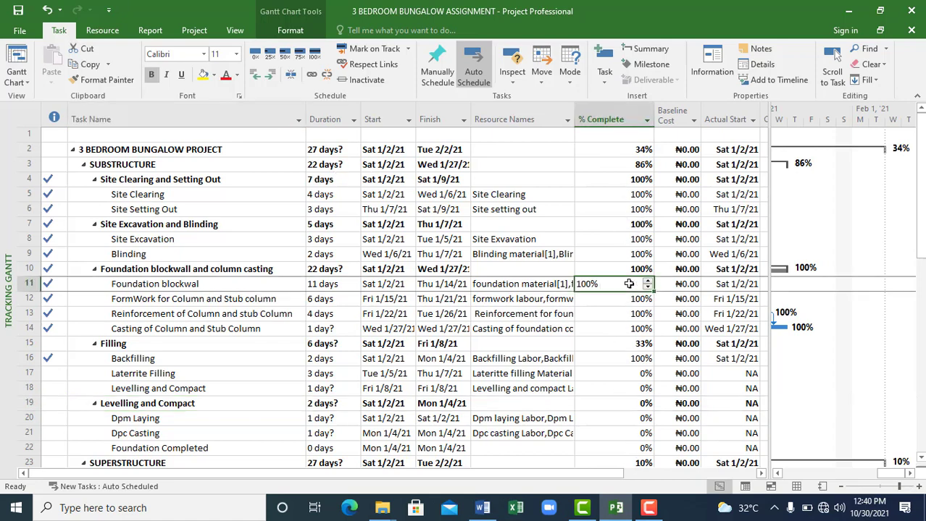
pyautogui.write('1')
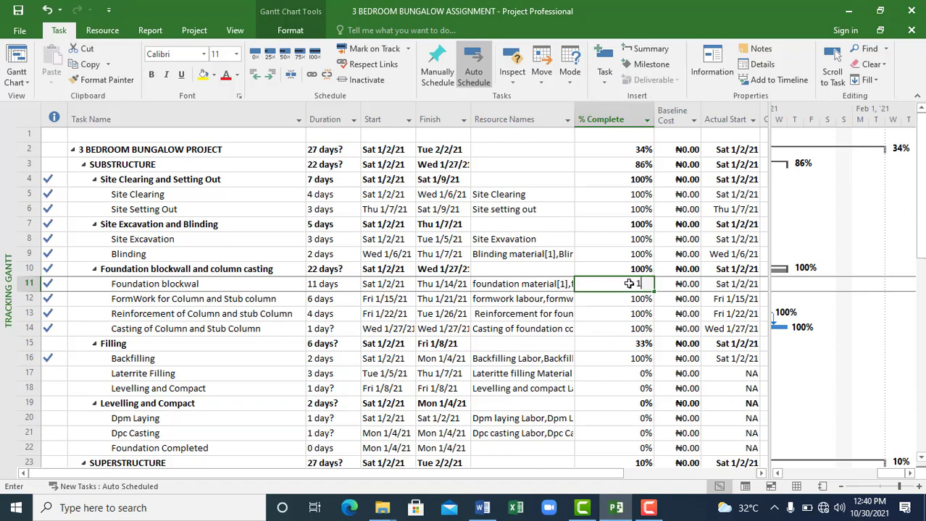
pyautogui.write('0')
pyautogui.click(561, 372)
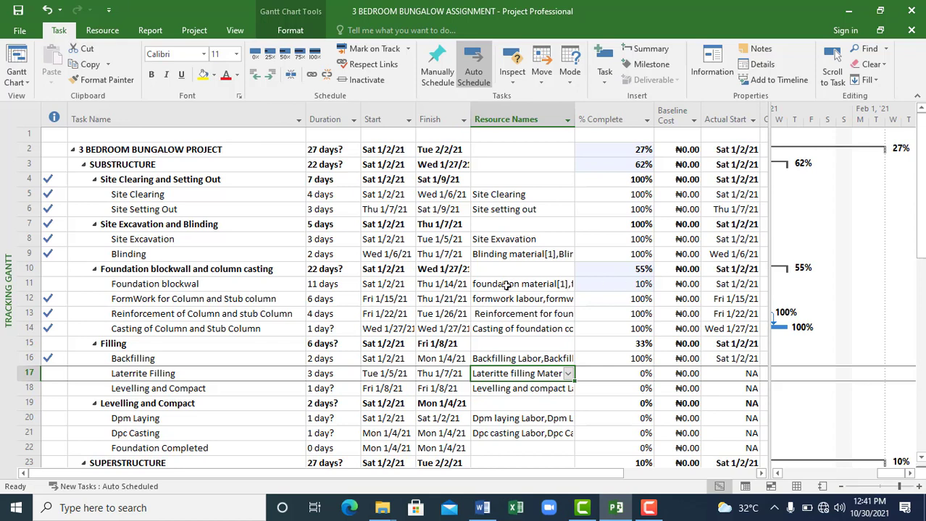
# Step: Check the % Complete of the Foundation blockwal task, the Site Clearing and Setting Out and SUBSTRUCTURE summaries, and the whole project
pyautogui.click(619, 284)
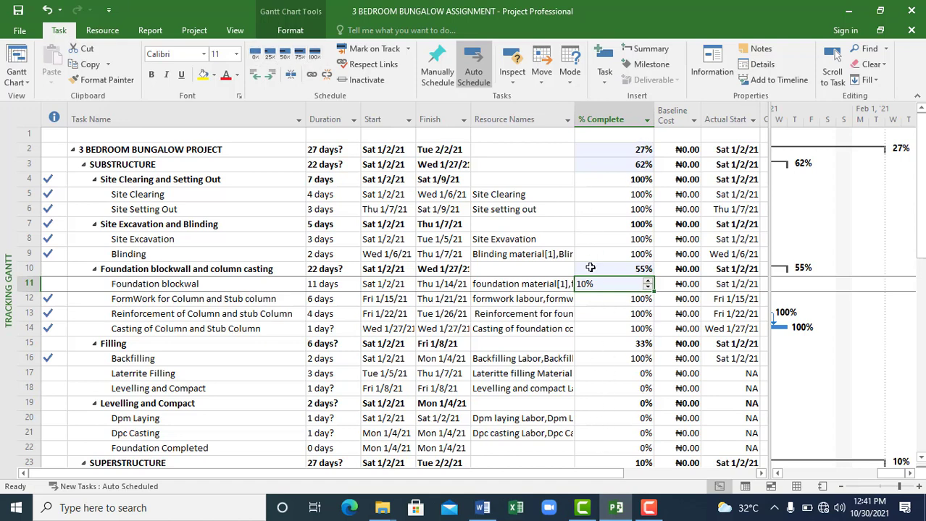
pyautogui.click(607, 178)
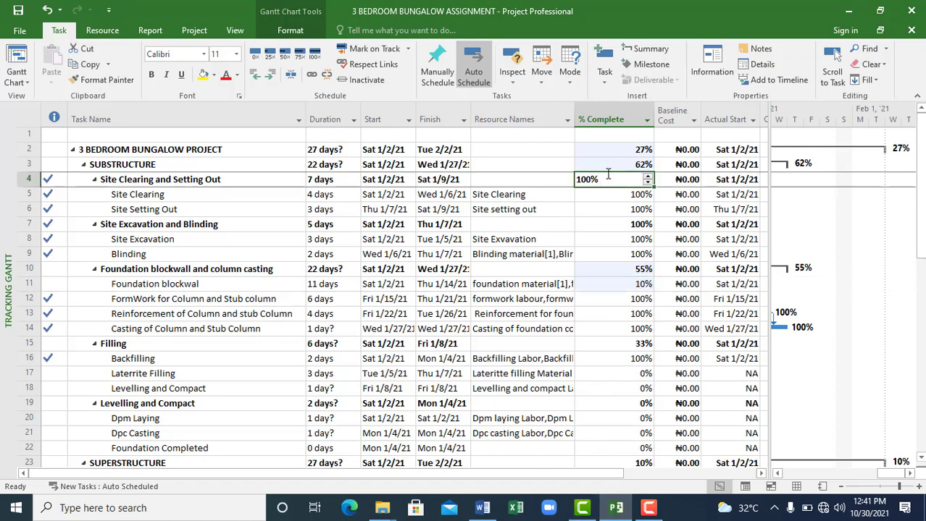
pyautogui.click(611, 164)
pyautogui.click(612, 149)
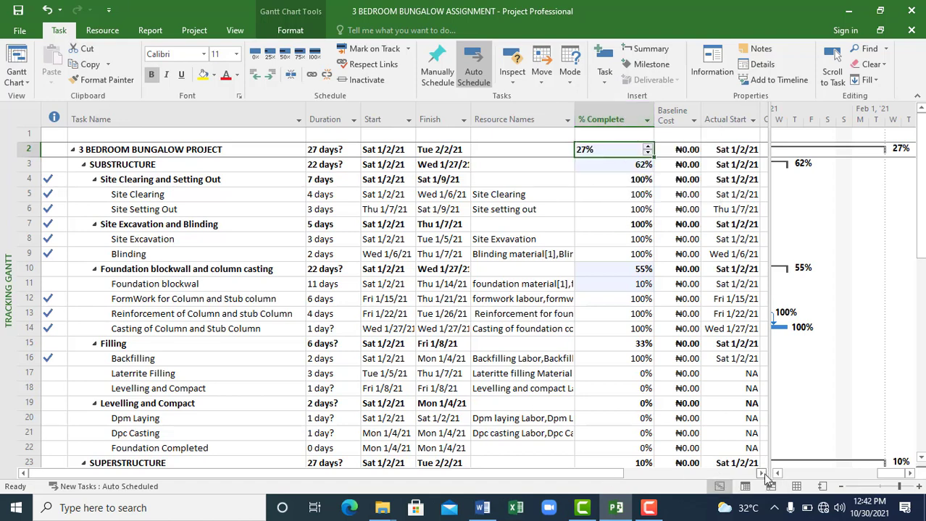
# Step: Browse the complete list of fields available for a new column after Actual Cost, and close it without adding one
pyautogui.click(646, 473)
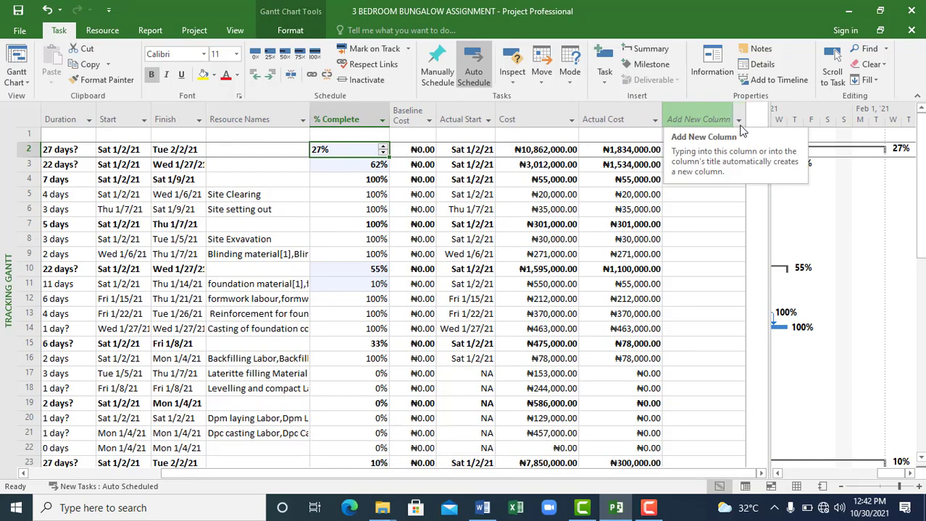
pyautogui.click(737, 122)
pyautogui.moveTo(762, 165); pyautogui.dragTo(759, 457)
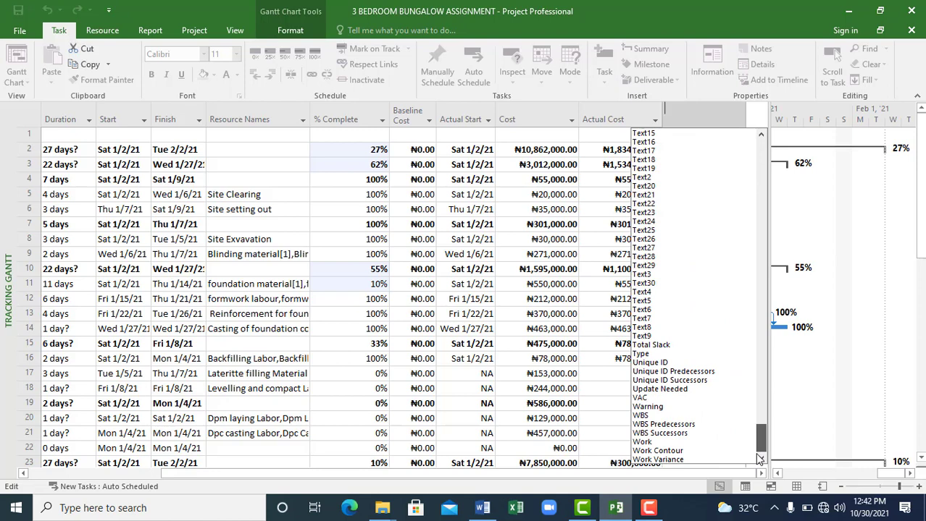
pyautogui.moveTo(760, 457); pyautogui.dragTo(750, 148)
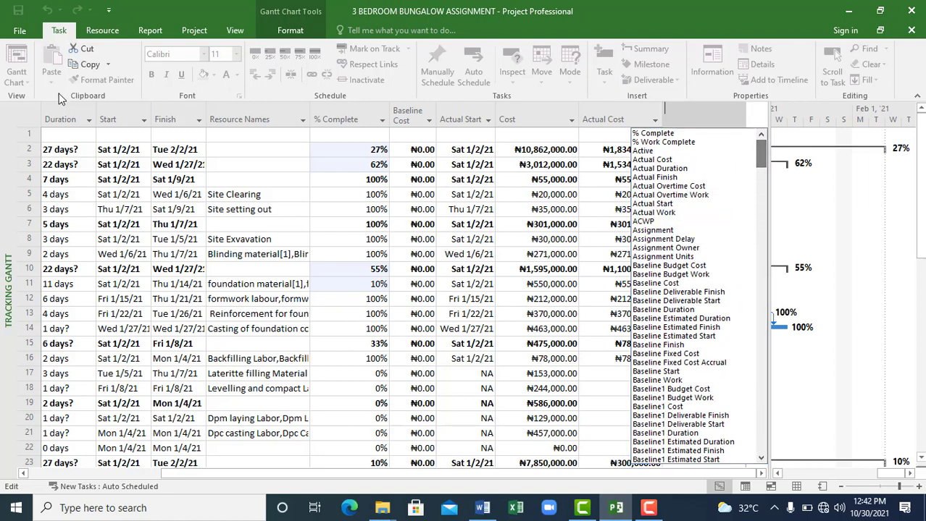
pyautogui.click(273, 360)
pyautogui.click(272, 360)
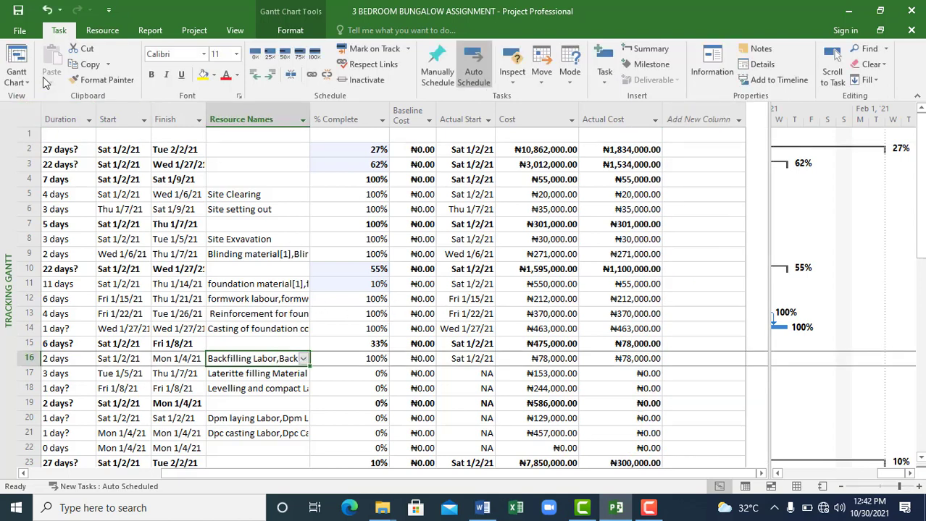
# Step: Browse the full list of additional views and apply the Tracking Gantt view
pyautogui.click(20, 80)
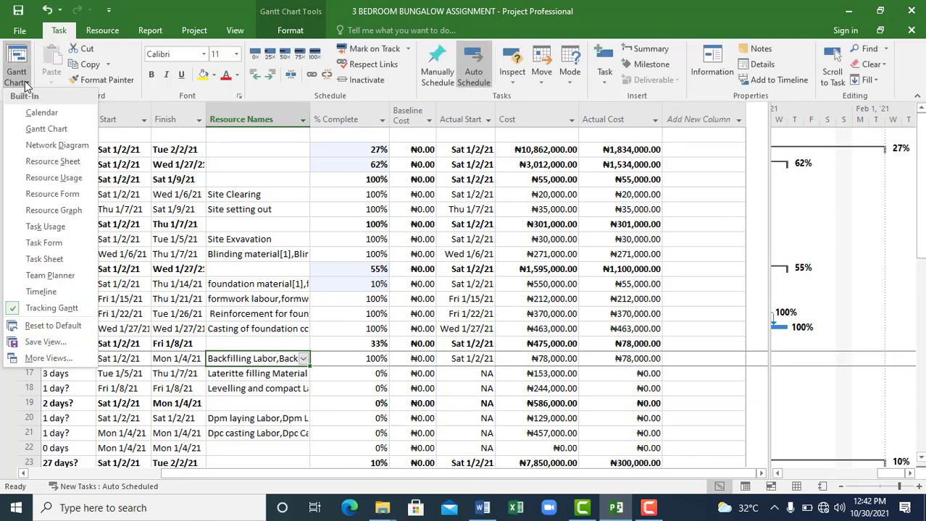
pyautogui.click(45, 362)
pyautogui.scroll(1, 192, 145)
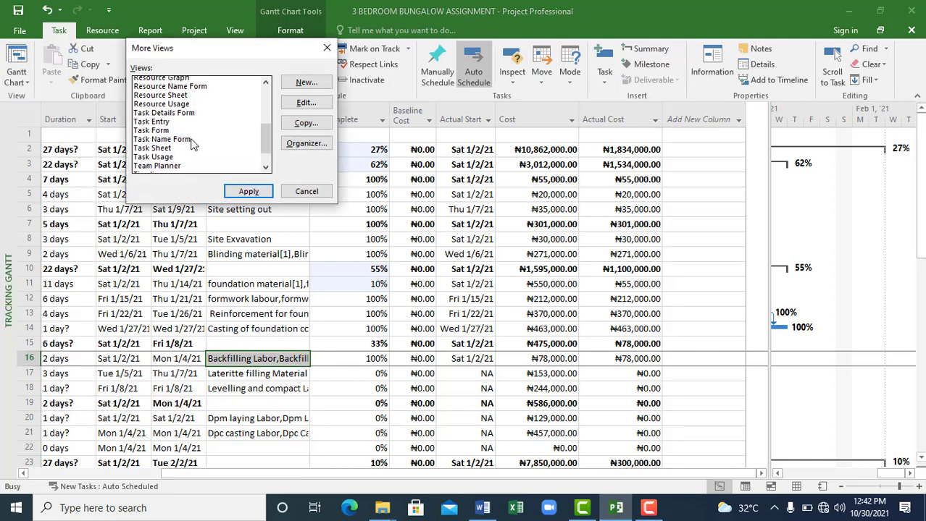
pyautogui.scroll(5, 192, 145)
pyautogui.scroll(-7, 210, 152)
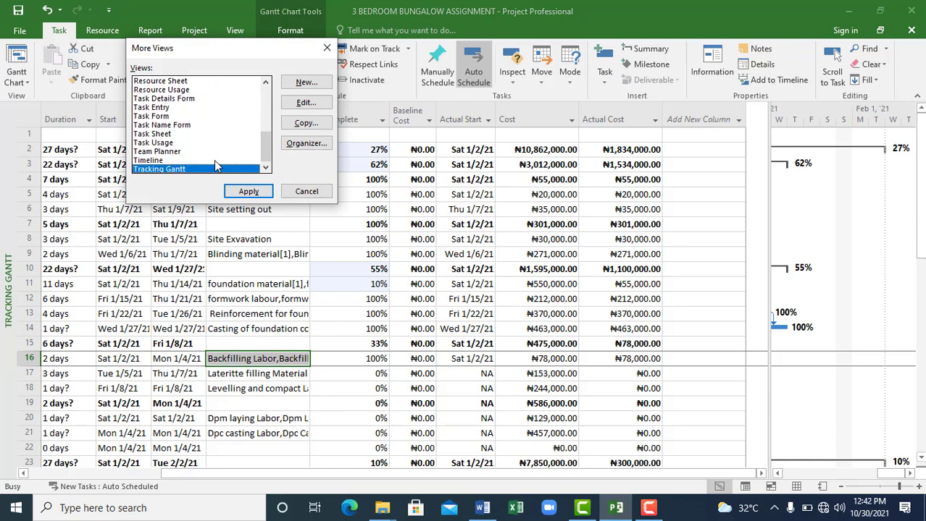
pyautogui.scroll(2, 178, 130)
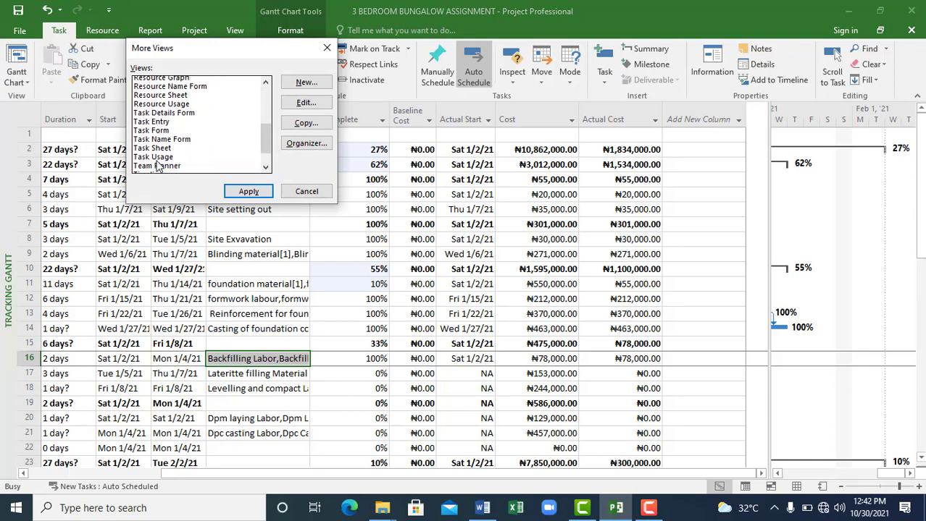
pyautogui.scroll(4, 176, 129)
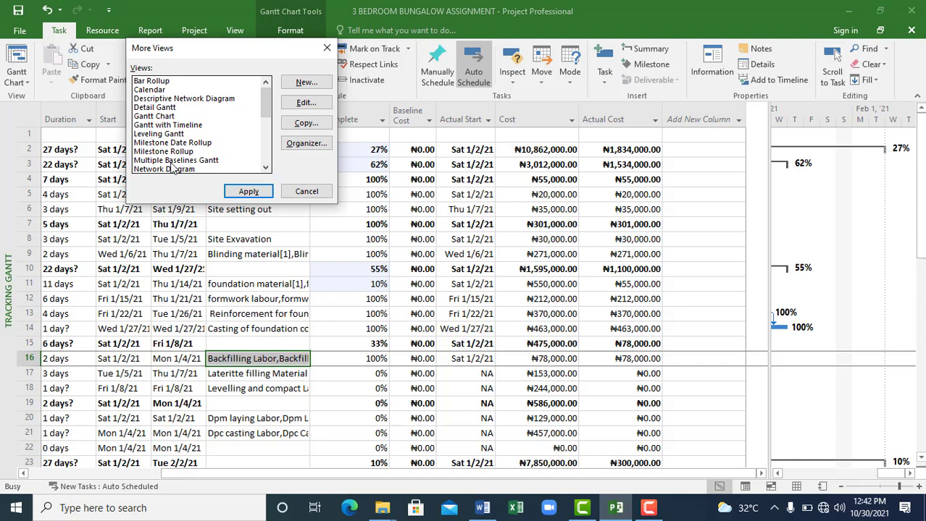
pyautogui.click(173, 161)
pyautogui.moveTo(265, 114); pyautogui.dragTo(270, 178)
pyautogui.click(172, 170)
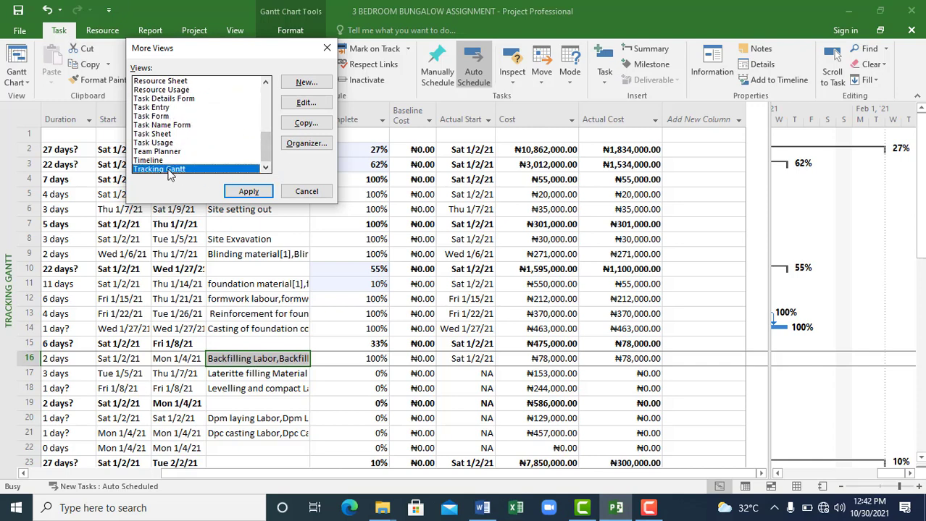
pyautogui.click(247, 191)
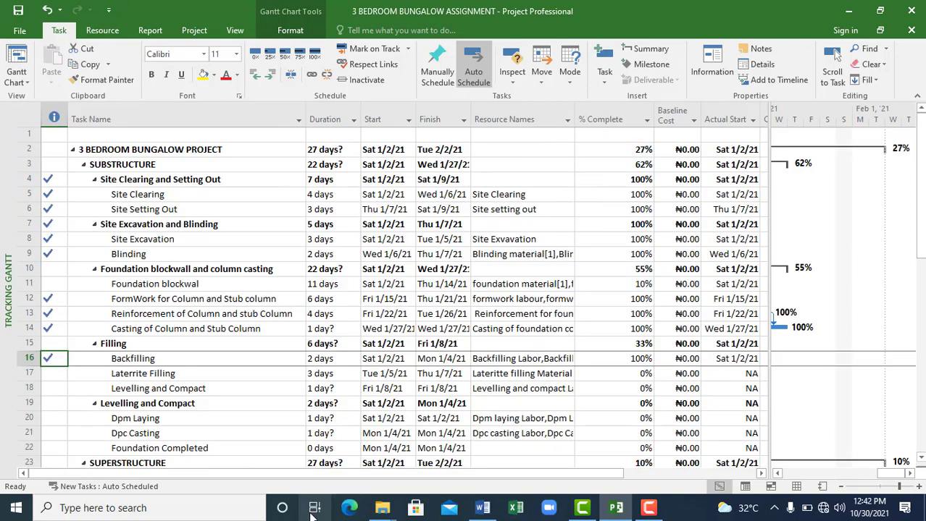
# Step: Look over the table columns and built-in views, and review the fields offered for a new column without choosing any
pyautogui.moveTo(363, 474); pyautogui.dragTo(571, 460)
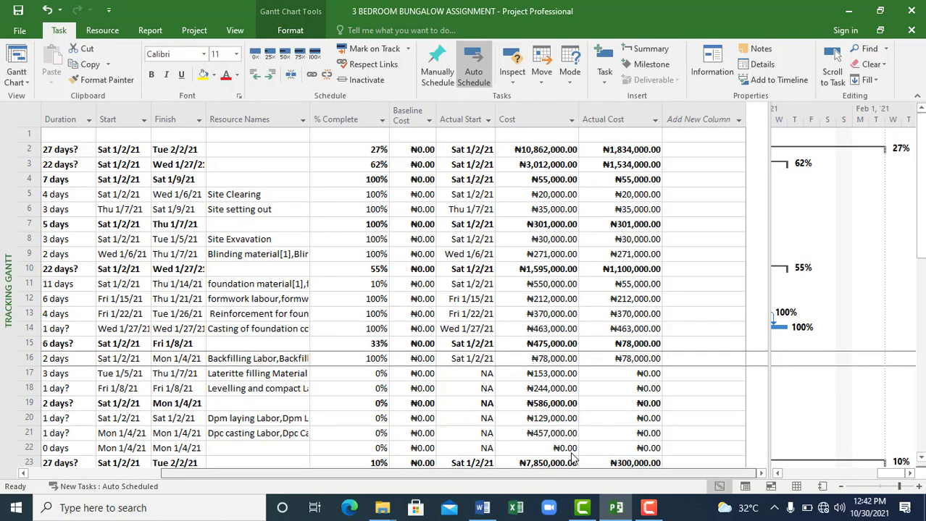
pyautogui.moveTo(437, 471); pyautogui.dragTo(305, 470)
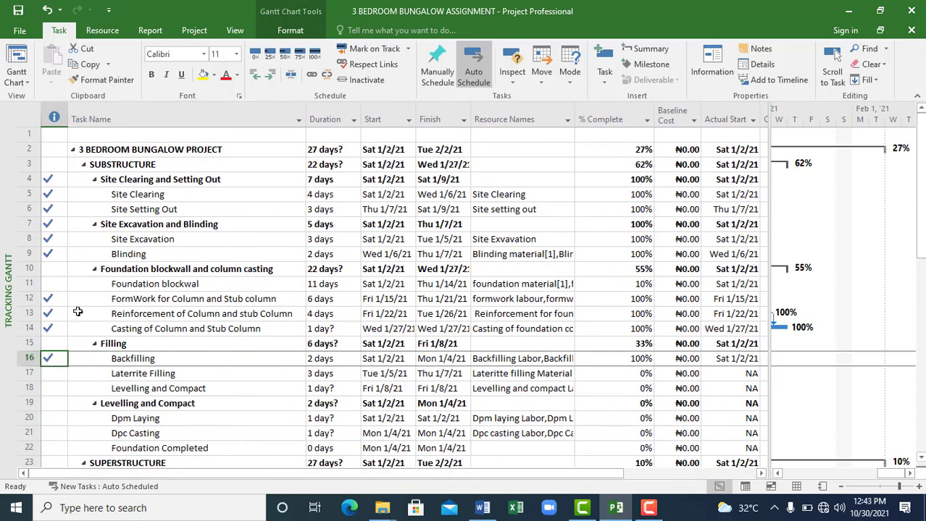
pyautogui.click(24, 85)
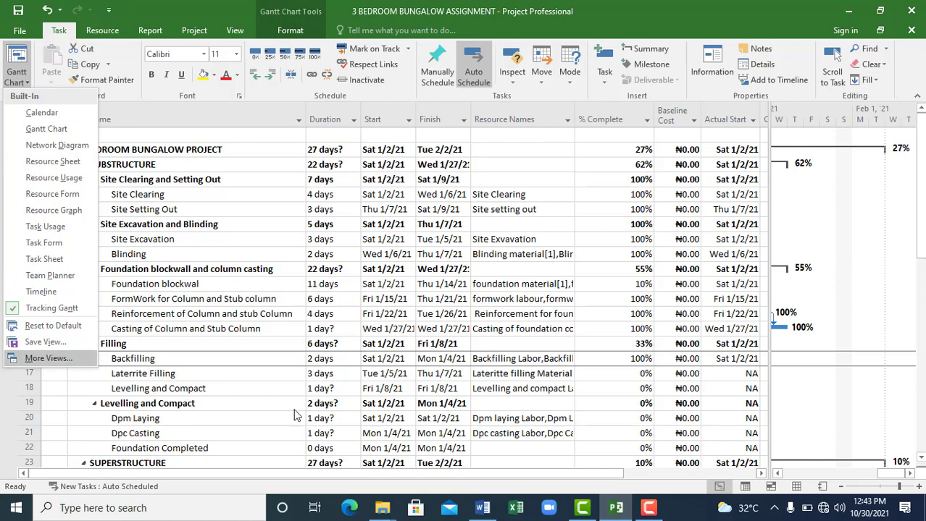
pyautogui.click(400, 414)
pyautogui.moveTo(599, 475); pyautogui.dragTo(786, 454)
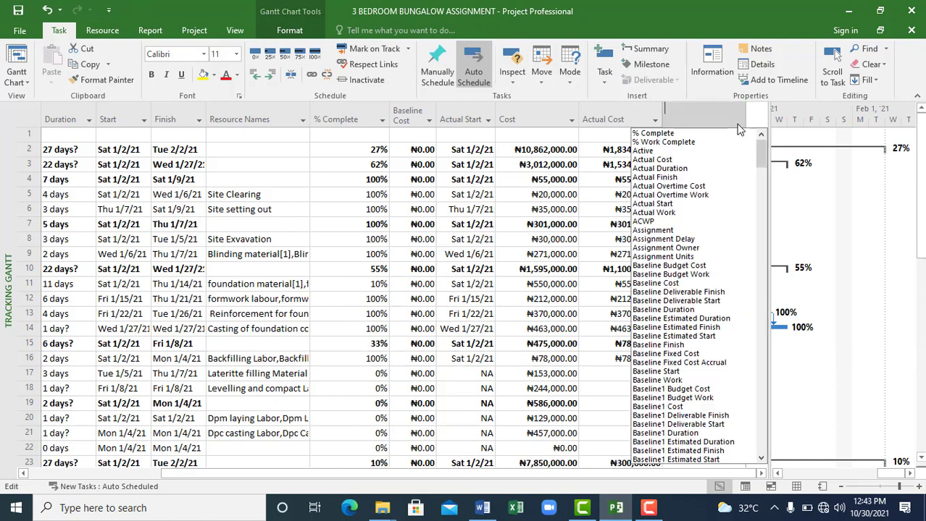
pyautogui.click(738, 121)
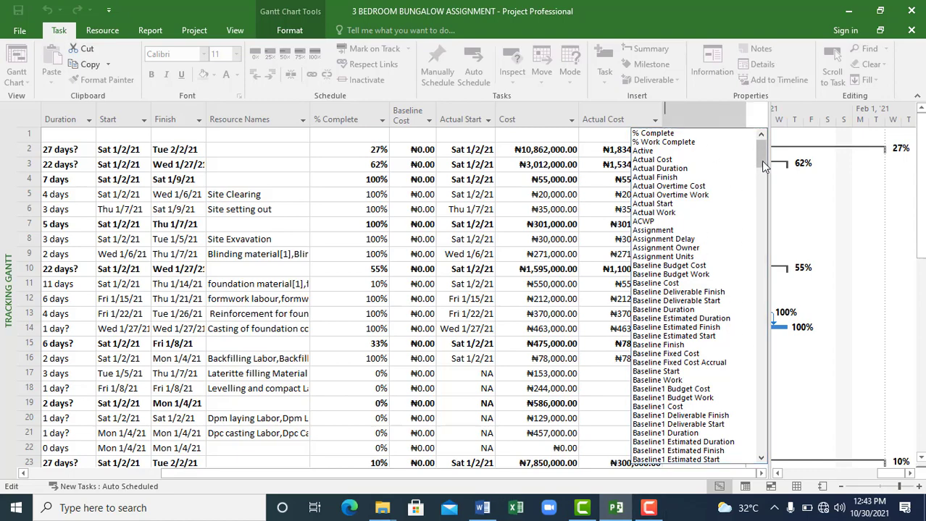
pyautogui.moveTo(762, 162); pyautogui.dragTo(762, 262)
pyautogui.moveTo(744, 304); pyautogui.dragTo(748, 484)
pyautogui.click(413, 286)
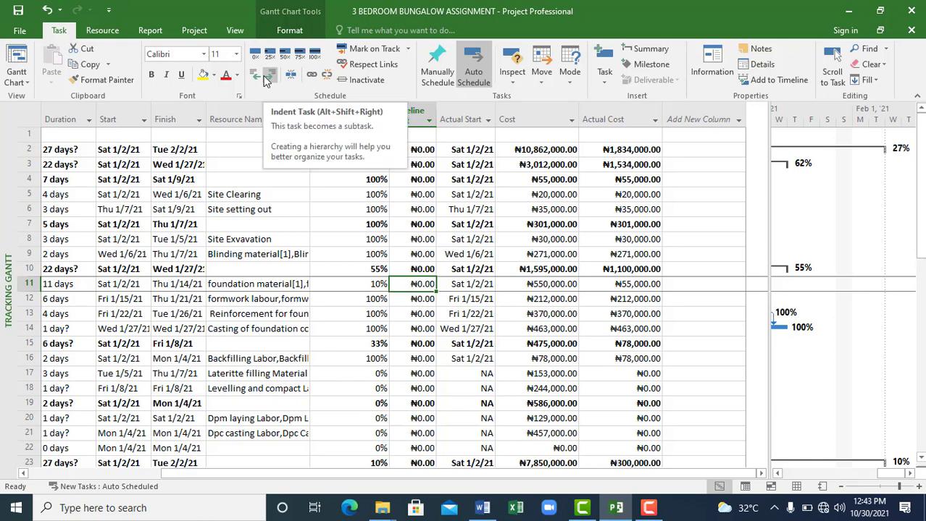
# Step: Collapse the SUBSTRUCTURE and SUPERSTRUCTURE summary tasks, and expand SUBSTRUCTURE again
pyautogui.moveTo(257, 476); pyautogui.dragTo(99, 480)
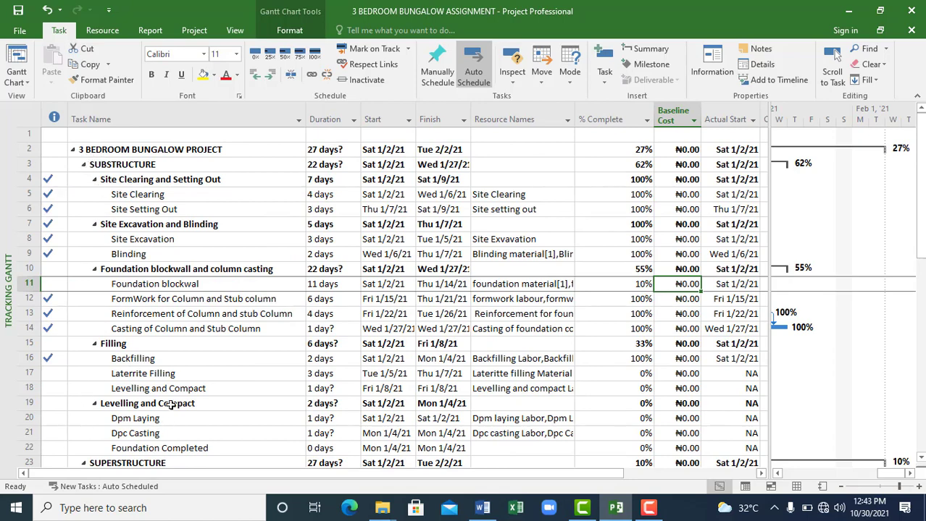
pyautogui.scroll(-3, 165, 405)
pyautogui.scroll(3, 161, 355)
pyautogui.click(83, 164)
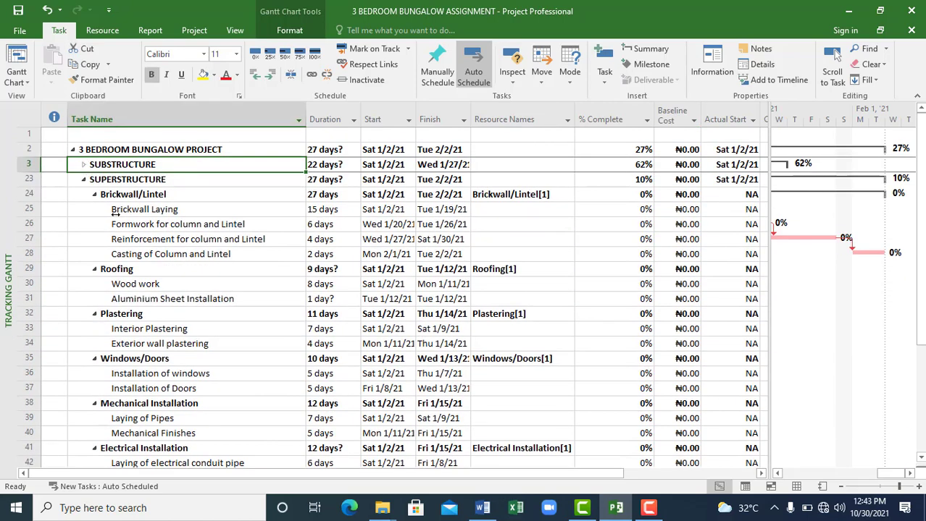
pyautogui.click(83, 180)
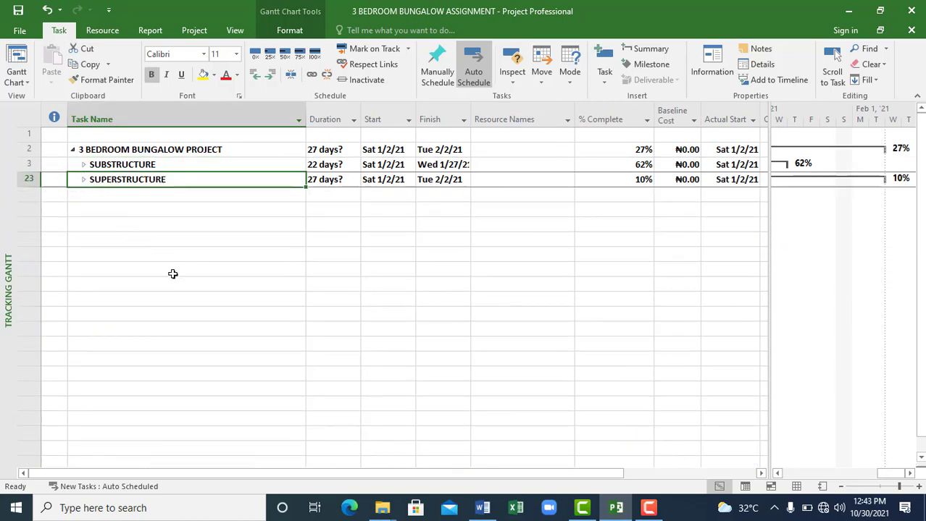
pyautogui.click(173, 273)
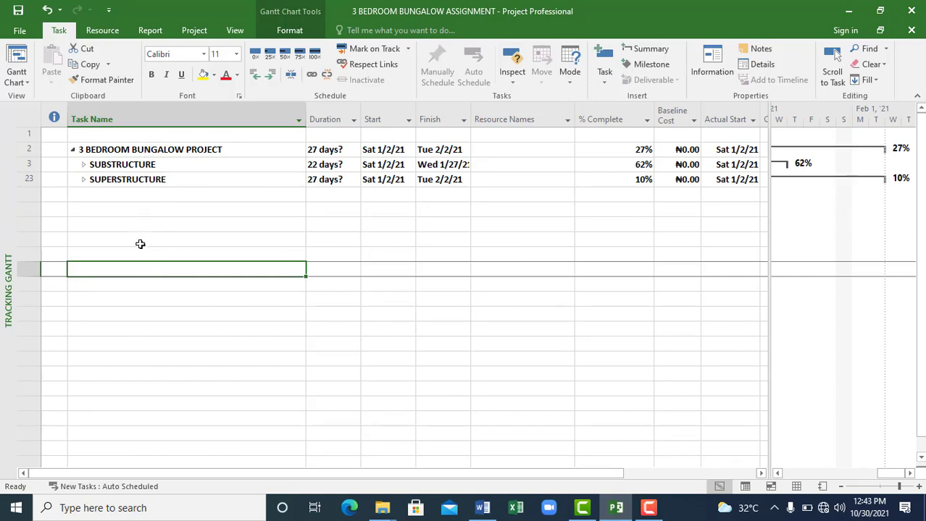
pyautogui.click(170, 166)
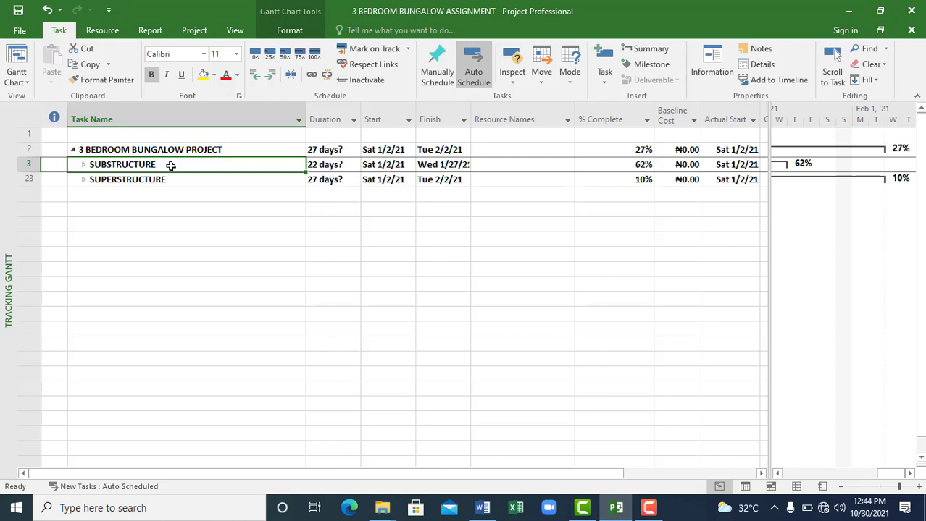
pyautogui.click(83, 165)
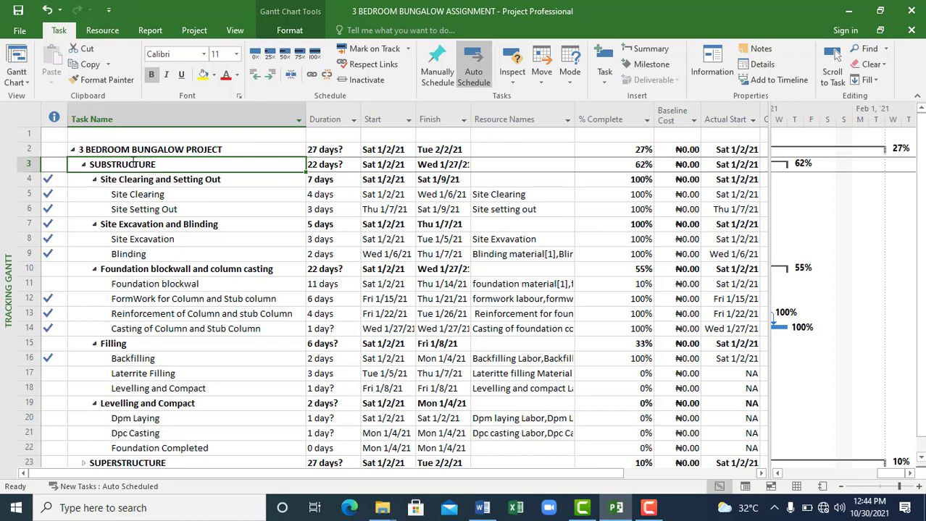
# Step: Outdent the Site Clearing and Setting Out summary task, and indent it back beneath SUBSTRUCTURE
pyautogui.click(208, 181)
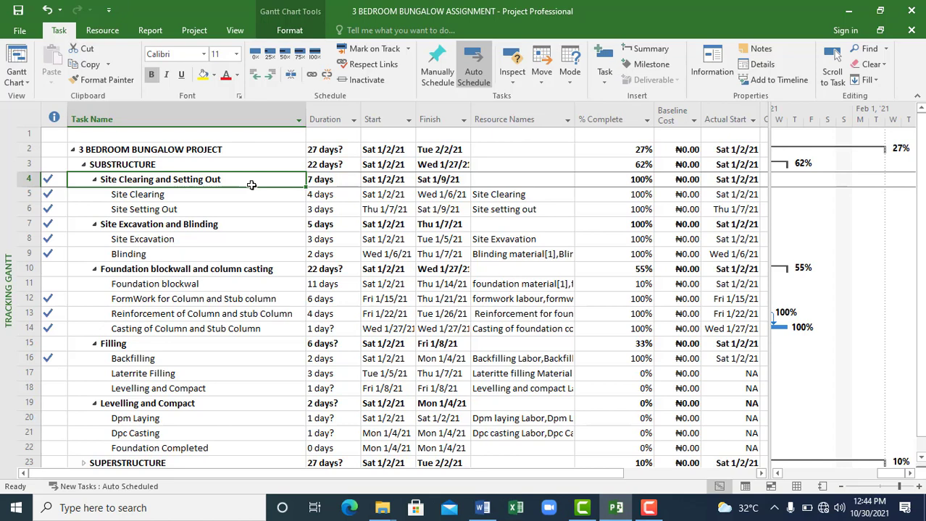
pyautogui.click(254, 84)
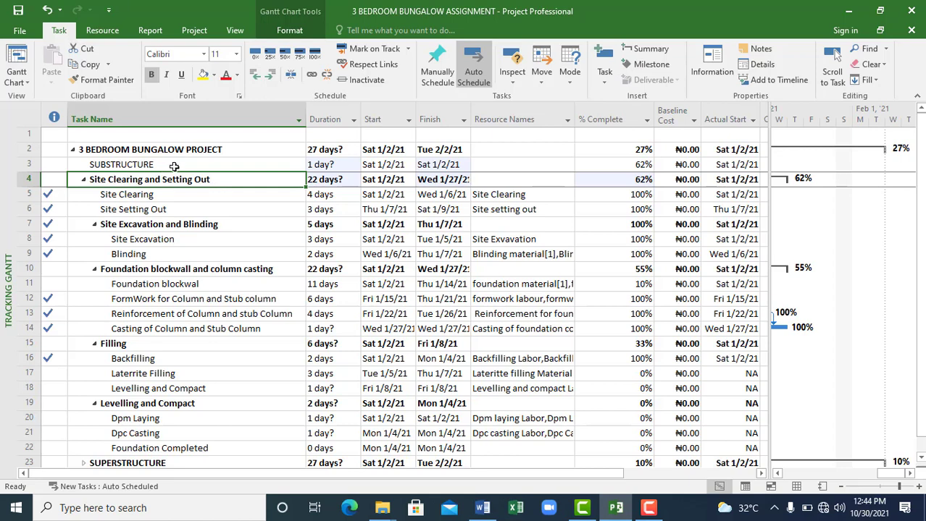
pyautogui.click(133, 164)
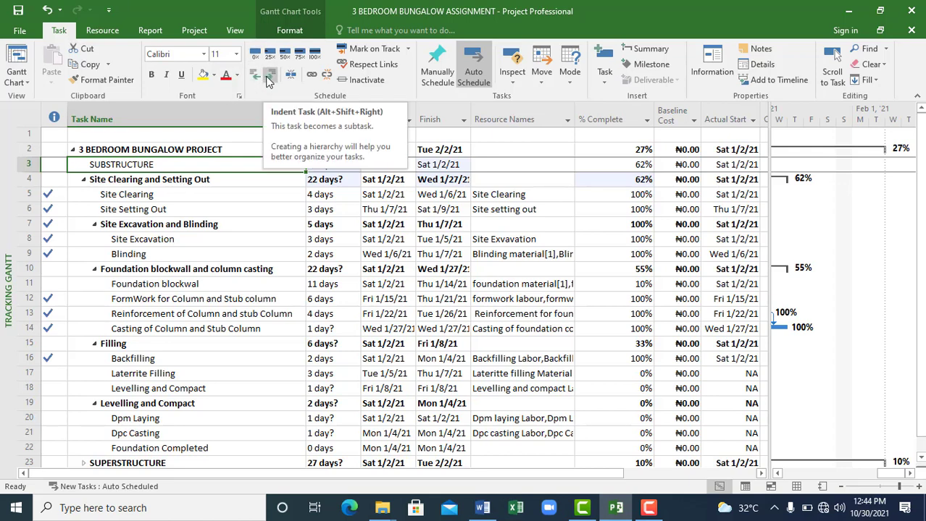
pyautogui.click(145, 179)
pyautogui.hotkey('alt', 'shift', 'Right')
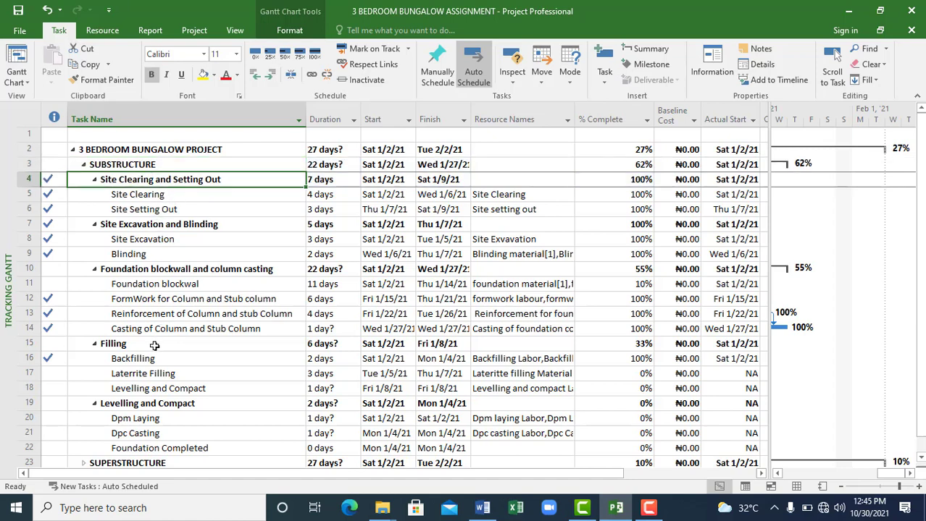
# Step: Outdent the SUBSTRUCTURE summary task one level, and indent it back beneath 3 BEDROOM BUNGALOW PROJECT
pyautogui.click(145, 164)
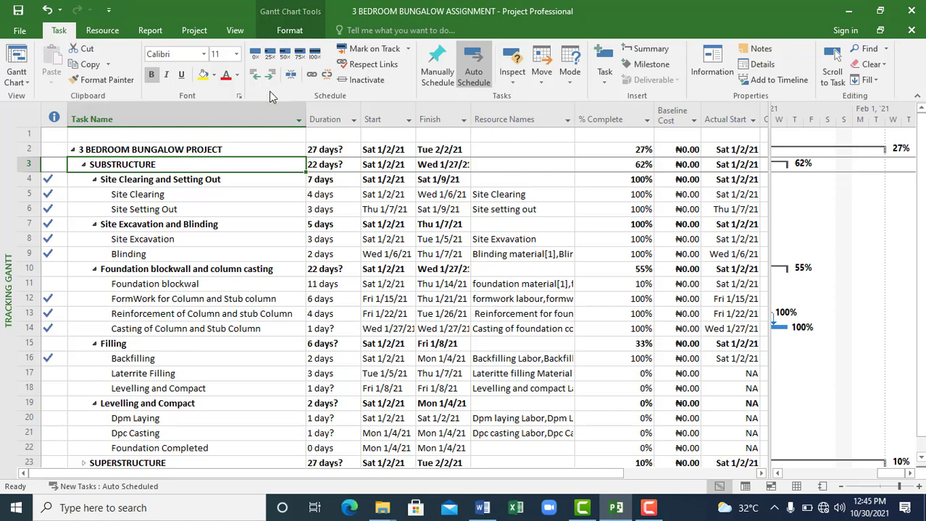
pyautogui.click(251, 79)
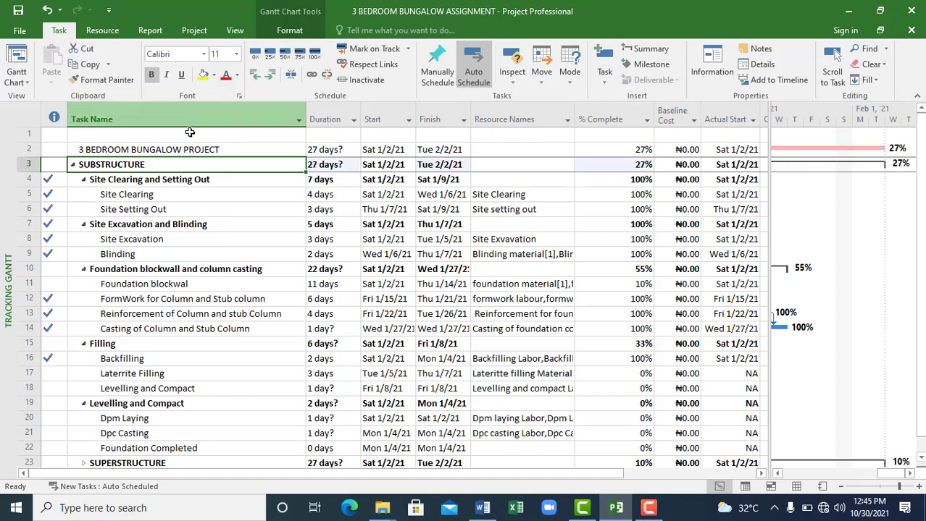
pyautogui.click(271, 78)
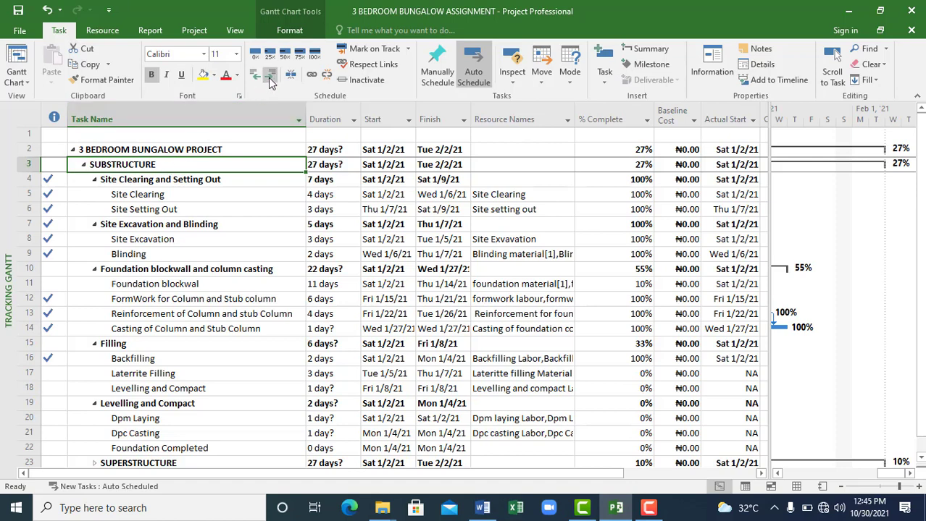
# Step: Select the Site Clearing task and widen the Gantt chart area so that the table ends at the Resource Names column
pyautogui.click(156, 183)
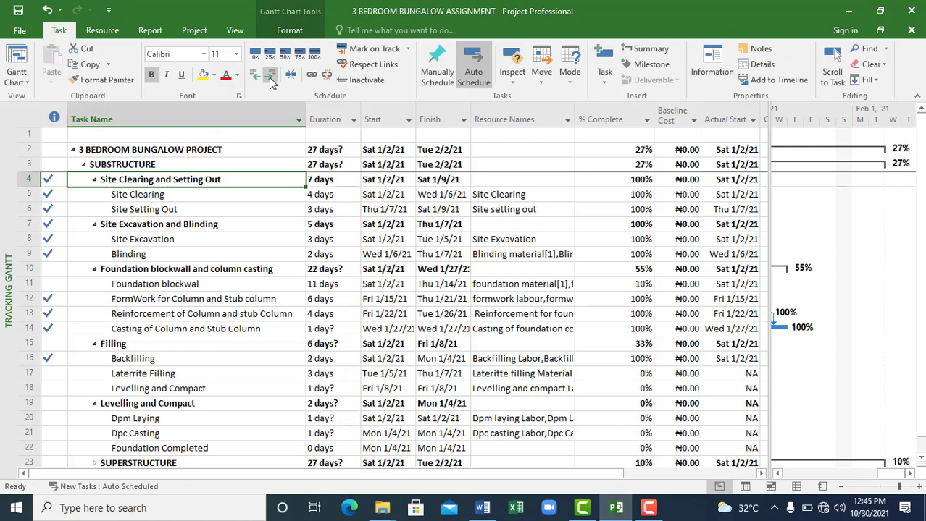
pyautogui.click(145, 195)
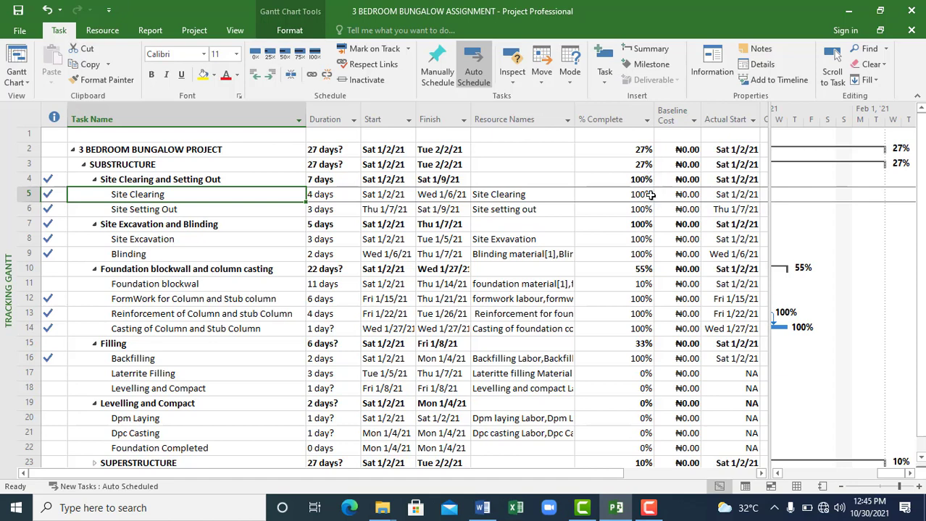
pyautogui.click(148, 210)
pyautogui.click(161, 193)
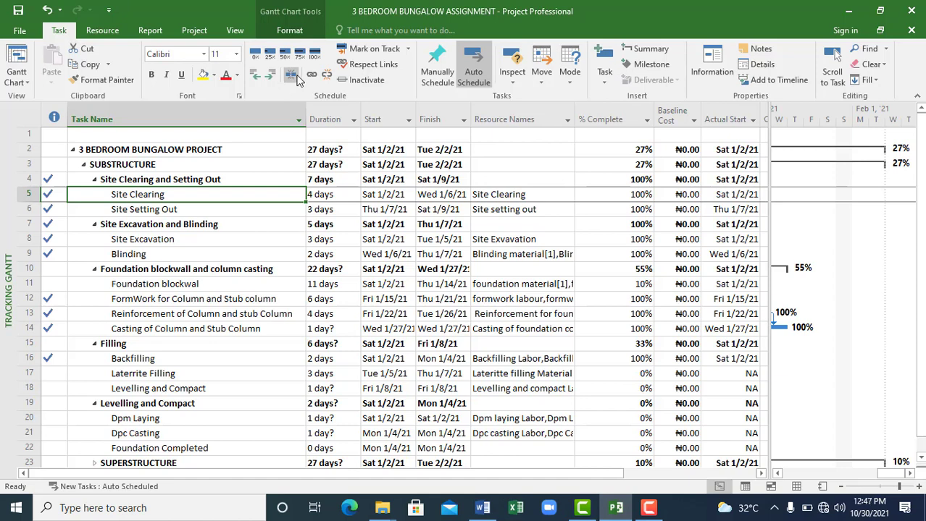
pyautogui.click(908, 473)
pyautogui.click(909, 474)
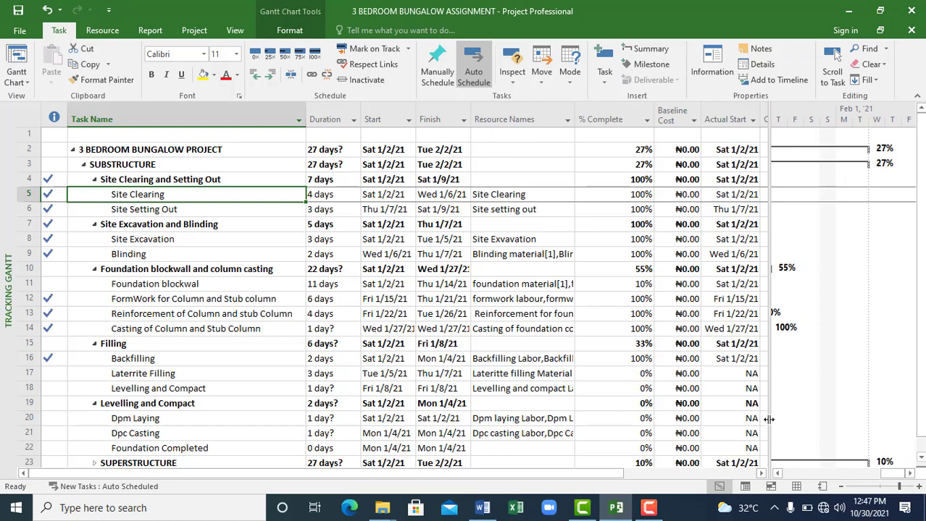
pyautogui.moveTo(768, 420); pyautogui.dragTo(520, 417)
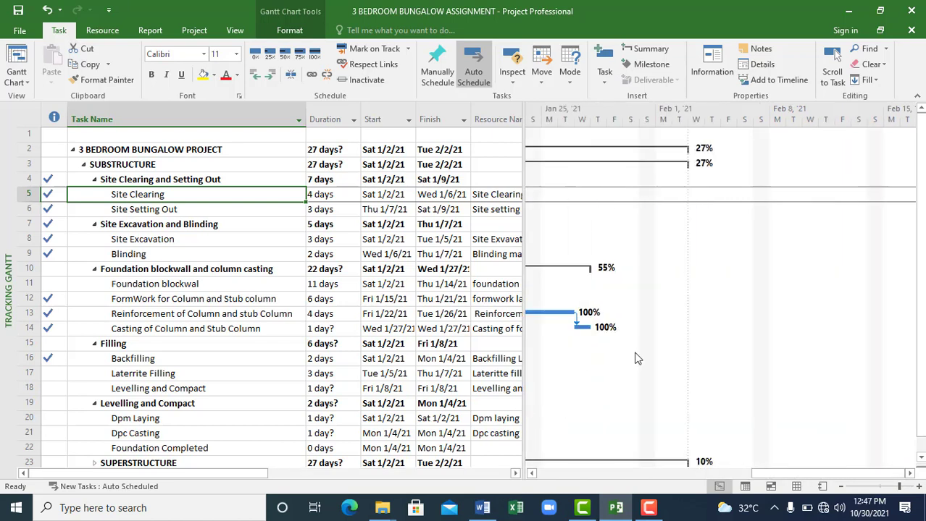
# Step: Examine the table from Start through the % Complete, Baseline Cost, Actual Start and Cost columns, together with the Gantt bars back to early January
pyautogui.click(531, 474)
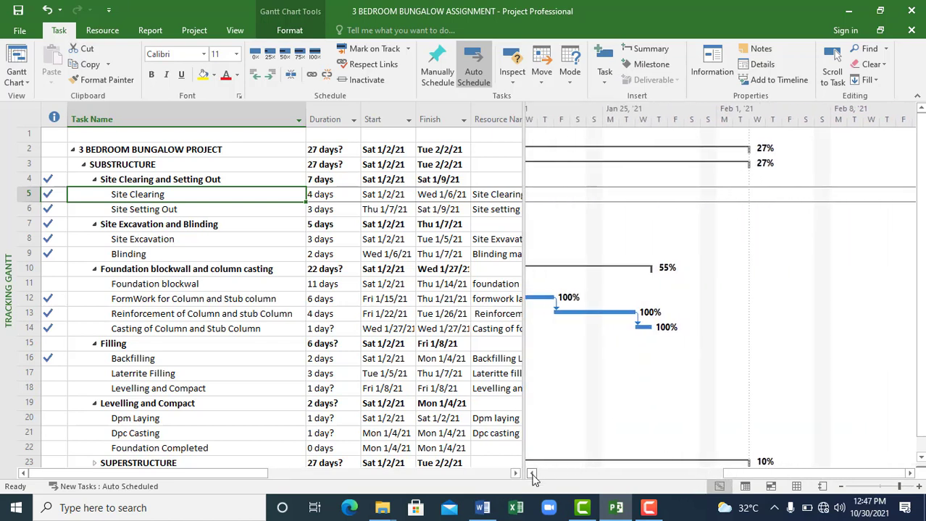
pyautogui.click(531, 475)
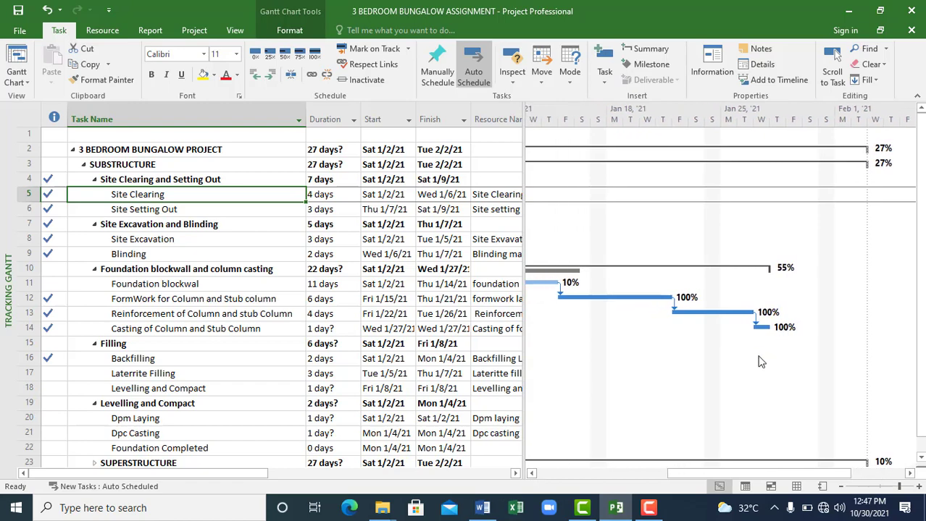
pyautogui.scroll(-3, 764, 355)
pyautogui.scroll(2, 722, 348)
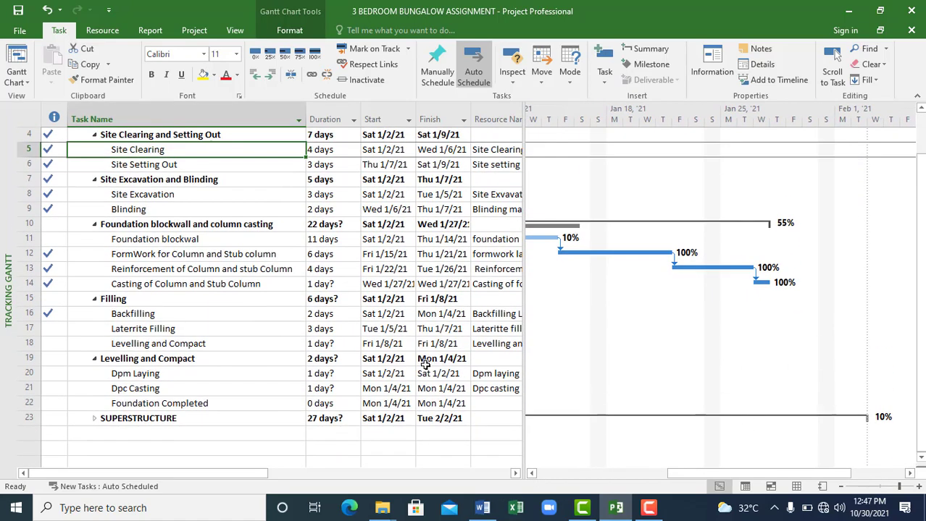
pyautogui.moveTo(248, 475); pyautogui.dragTo(395, 479)
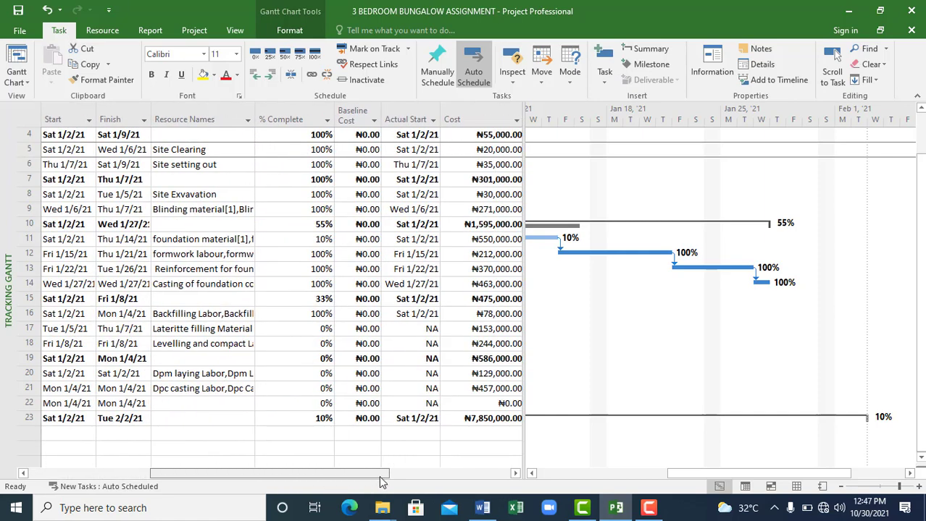
pyautogui.click(648, 514)
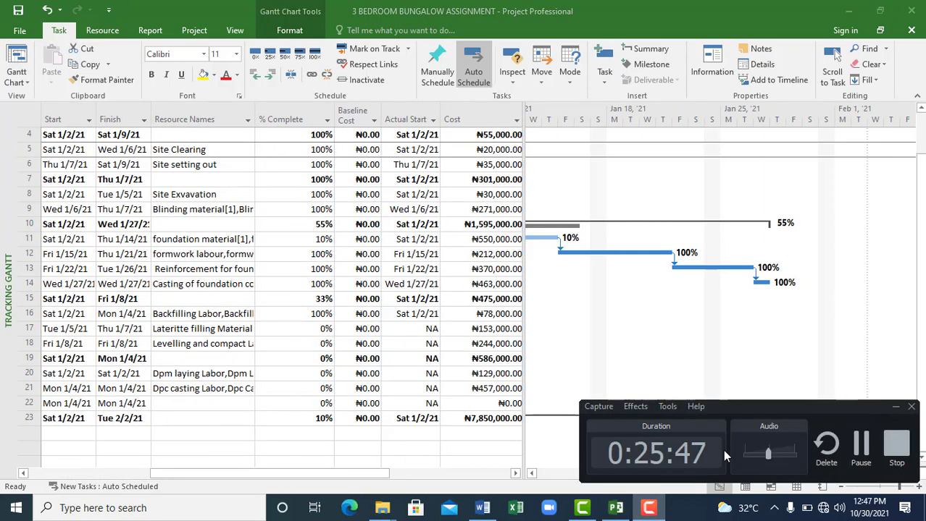
pyautogui.click(860, 443)
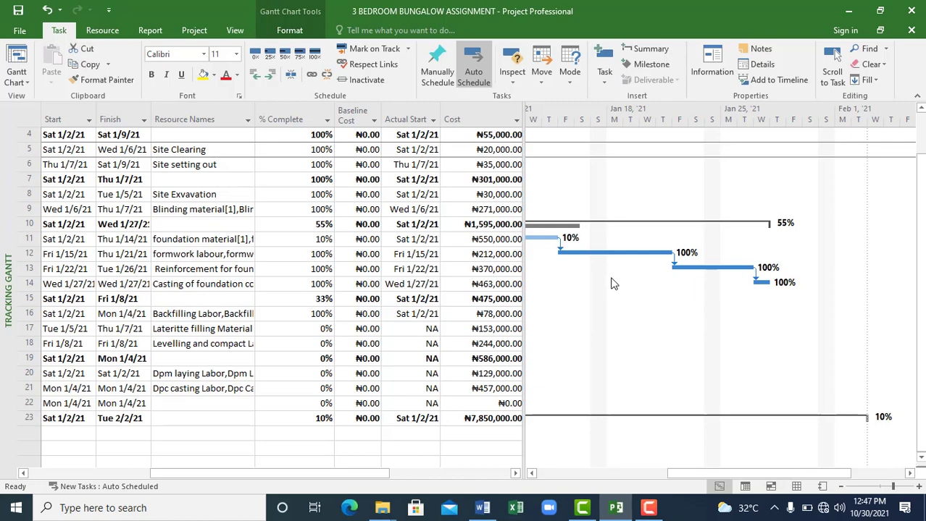
pyautogui.scroll(1, 610, 284)
pyautogui.click(532, 475)
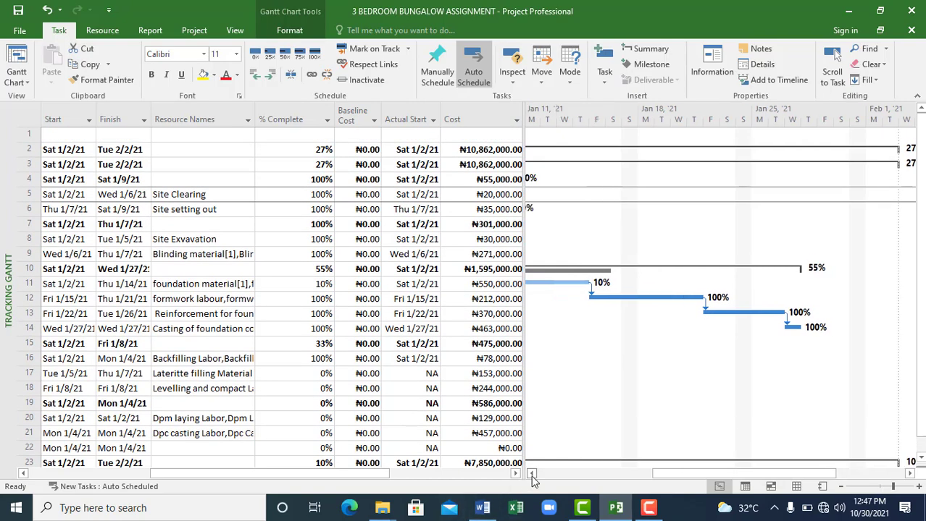
pyautogui.click(532, 475)
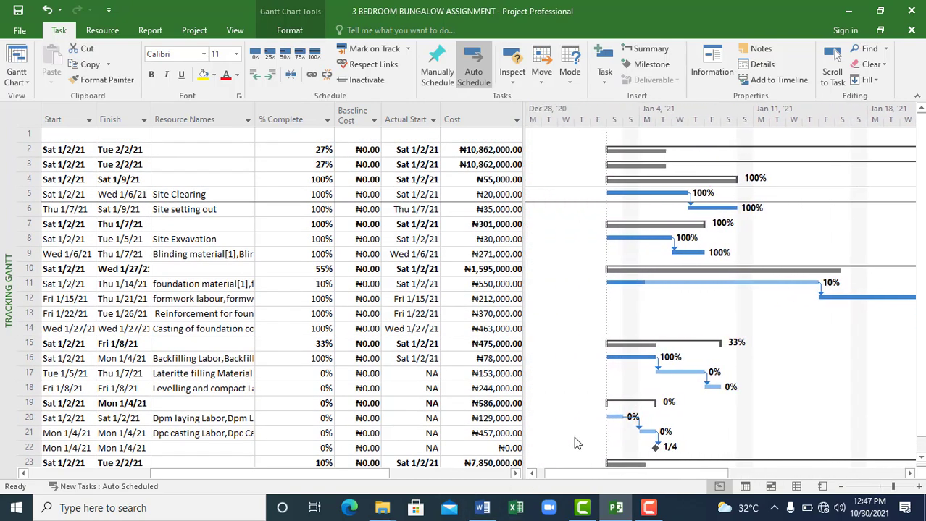
# Step: Split the Laterrite Filling task on the Gantt chart after its first day of work
pyautogui.click(312, 374)
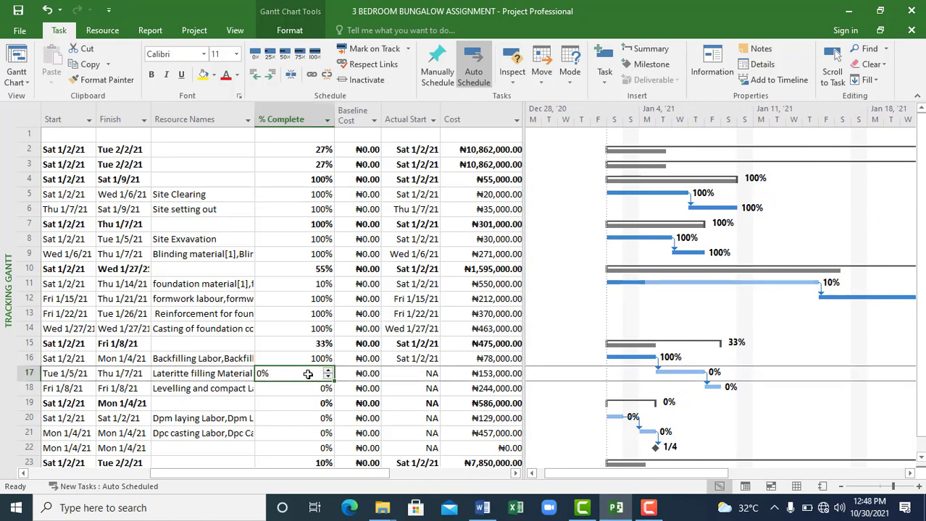
pyautogui.moveTo(330, 479); pyautogui.dragTo(293, 482)
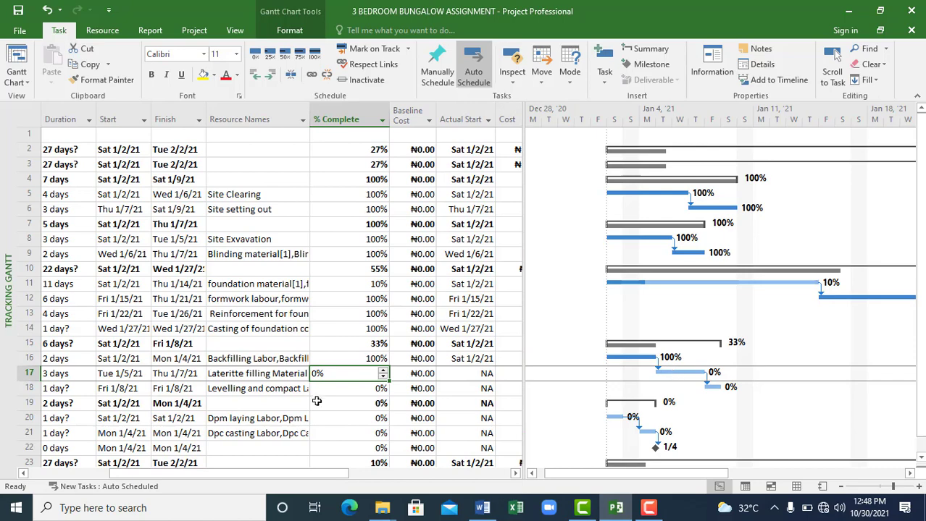
pyautogui.moveTo(305, 474); pyautogui.dragTo(217, 474)
pyautogui.click(320, 374)
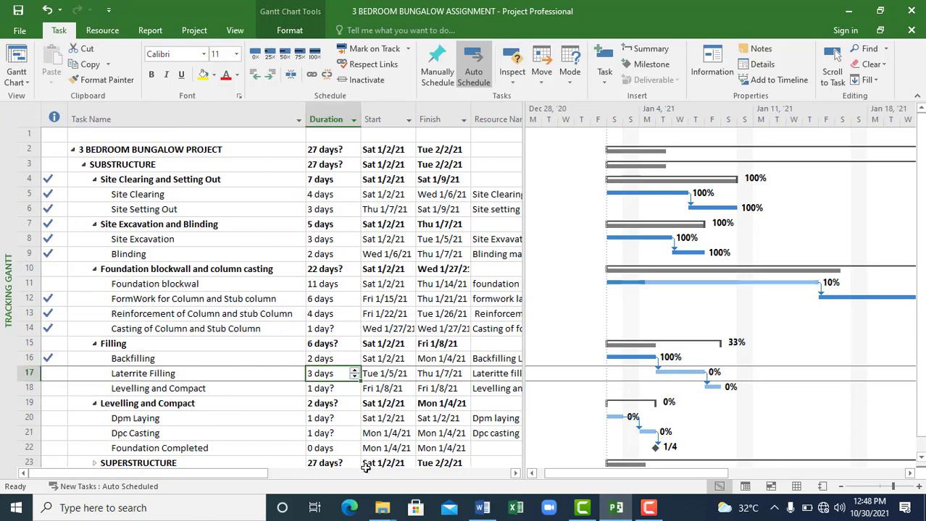
pyautogui.moveTo(238, 475); pyautogui.dragTo(348, 475)
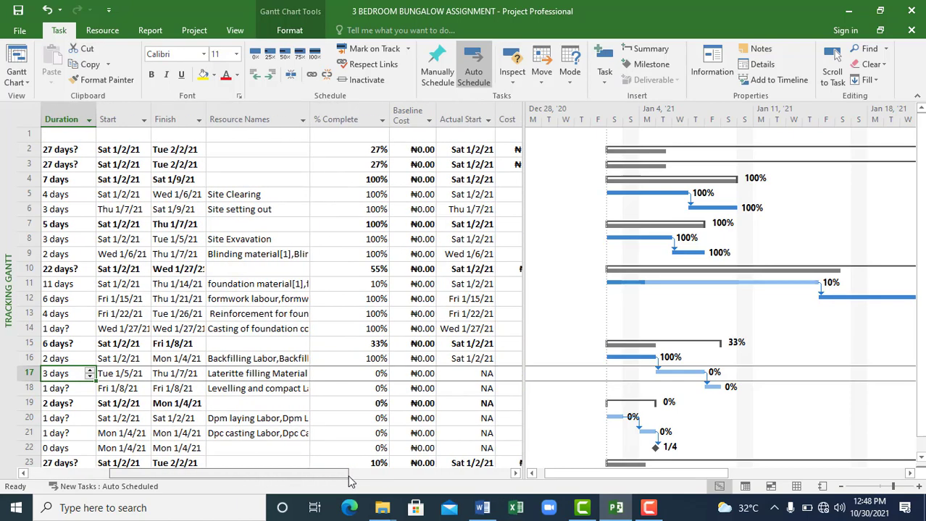
pyautogui.click(291, 77)
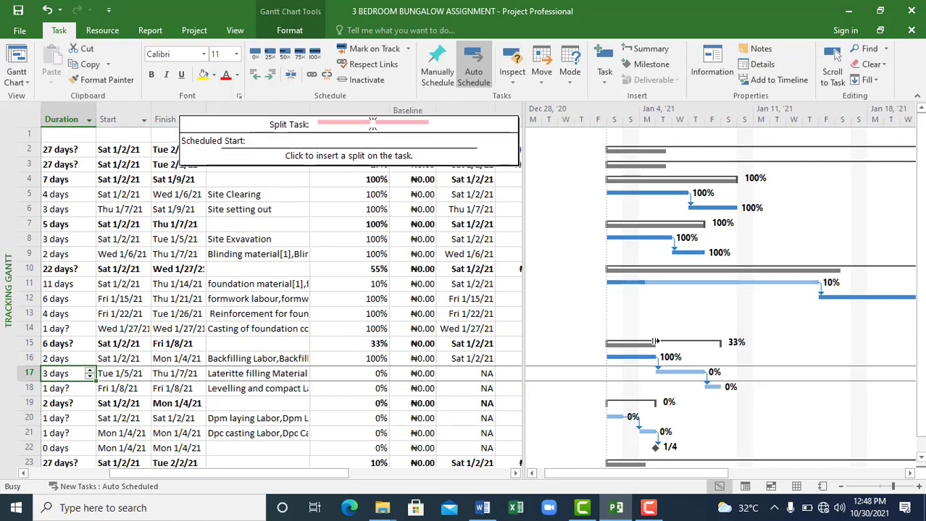
pyautogui.click(681, 371)
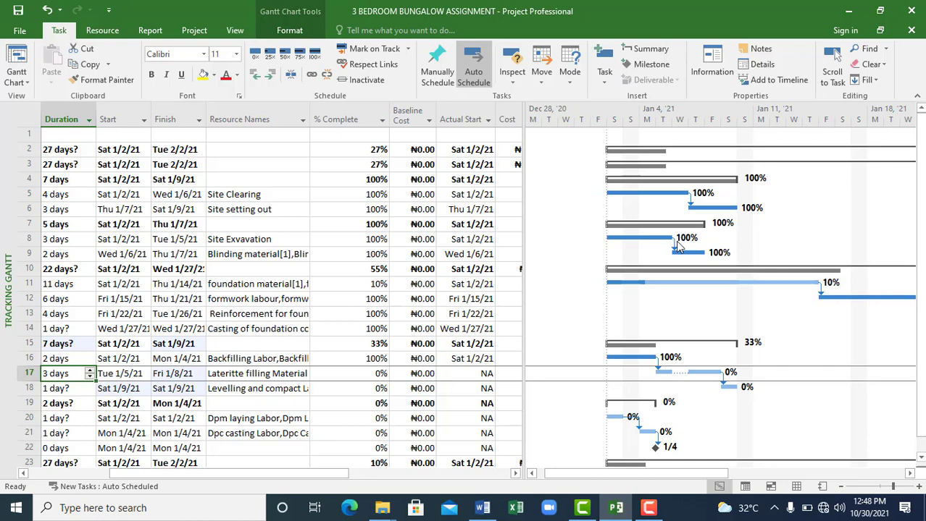
# Step: Give the Finish-to-Start dependency from Dpm Laying to Dpc Casting a lag of 6 days
pyautogui.scroll(-1, 672, 419)
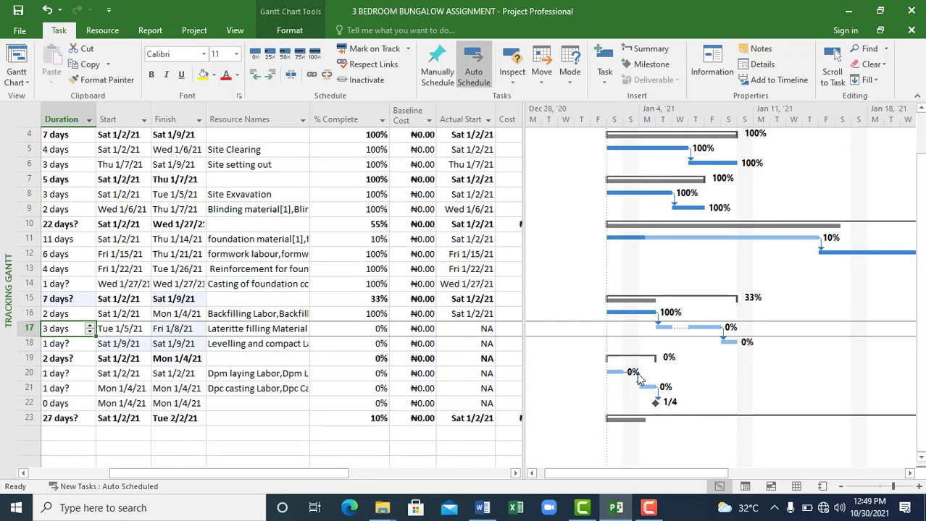
pyautogui.doubleClick(636, 374)
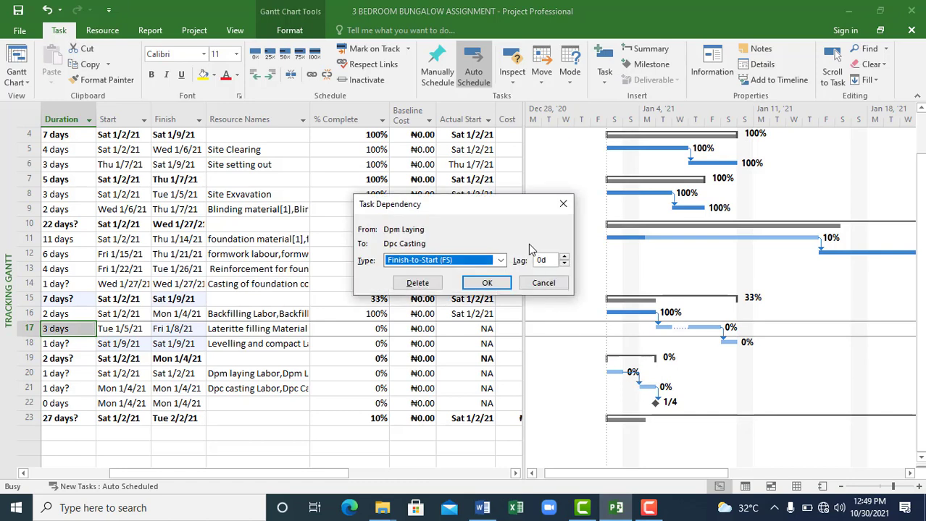
pyautogui.click(500, 262)
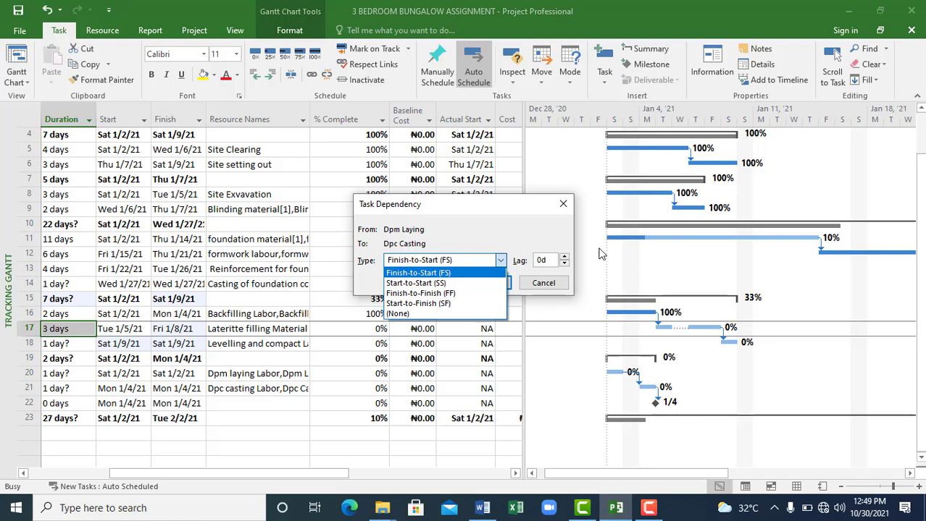
pyautogui.click(564, 257)
pyautogui.click(564, 257)
pyautogui.click(564, 257)
pyautogui.click(564, 257)
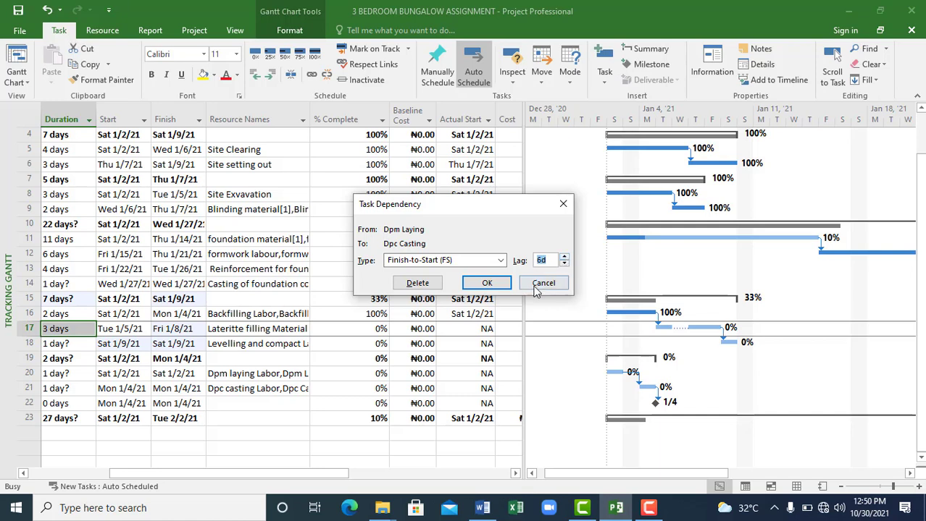
pyautogui.click(495, 288)
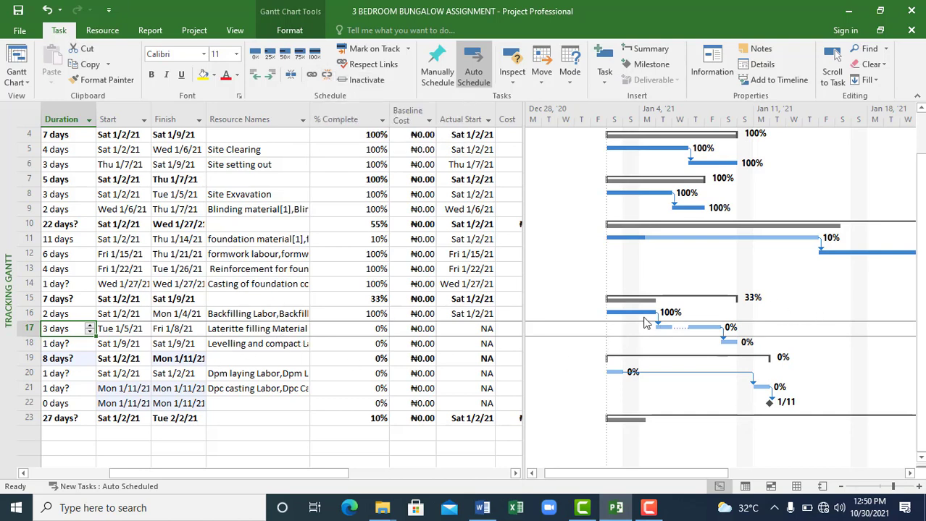
# Step: Unlink the Backfilling and Laterrite Filling tasks, and restore the link between them
pyautogui.click(277, 330)
pyautogui.keyDown('shift'); pyautogui.click(260, 313); pyautogui.keyUp('shift')
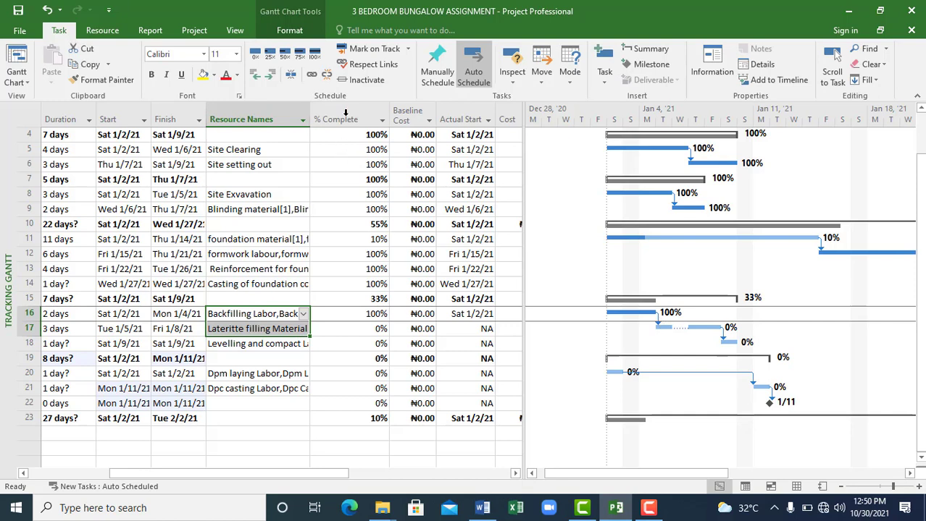
pyautogui.click(328, 75)
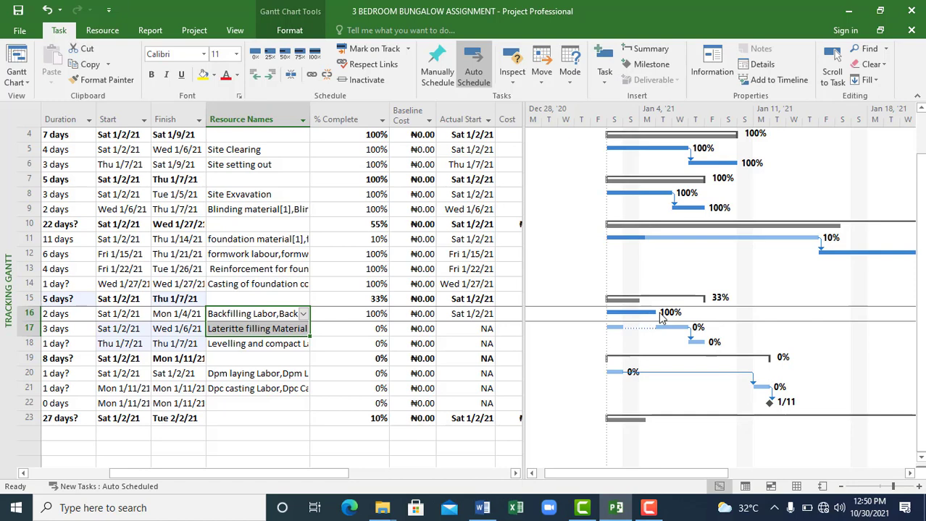
pyautogui.moveTo(661, 318); pyautogui.dragTo(659, 328)
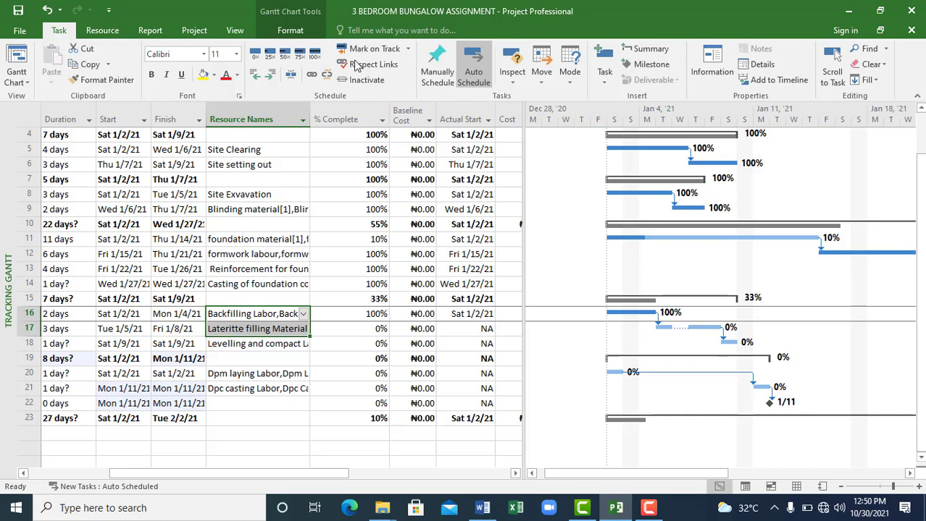
# Step: Show the Mark on Track options without applying one, and try to inactivate the Reinforcement of Column and stub Column task
pyautogui.click(407, 49)
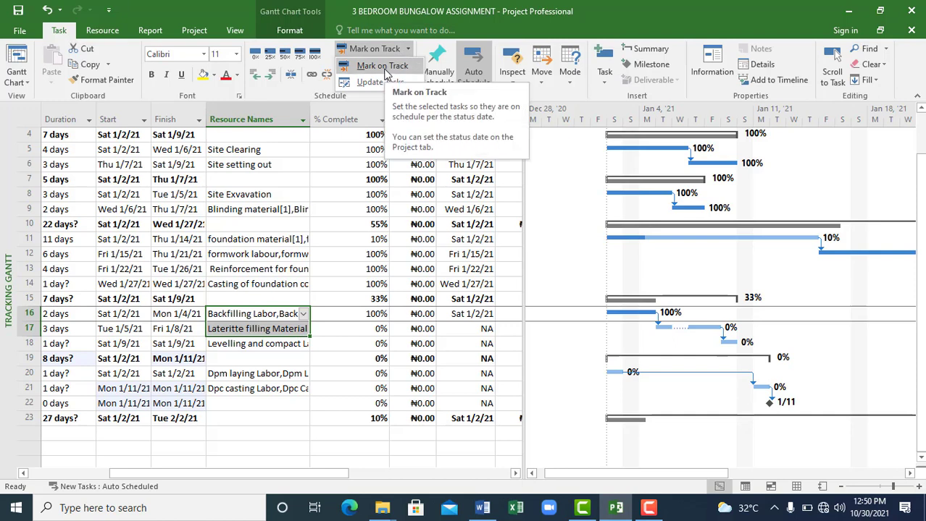
pyautogui.click(328, 164)
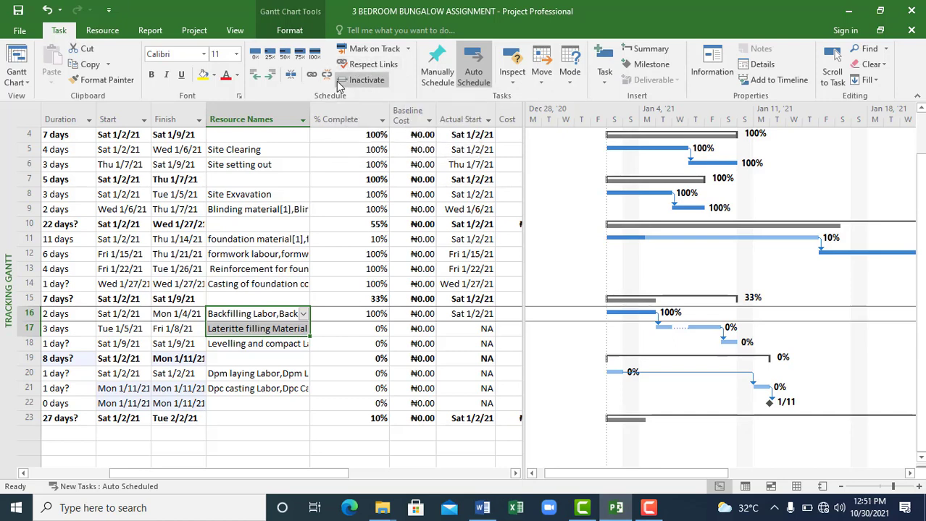
pyautogui.click(172, 268)
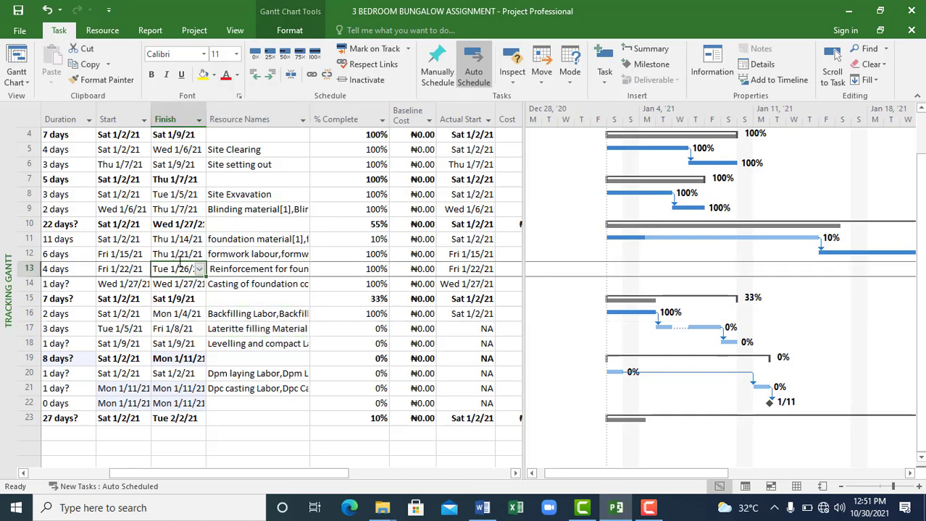
pyautogui.click(363, 81)
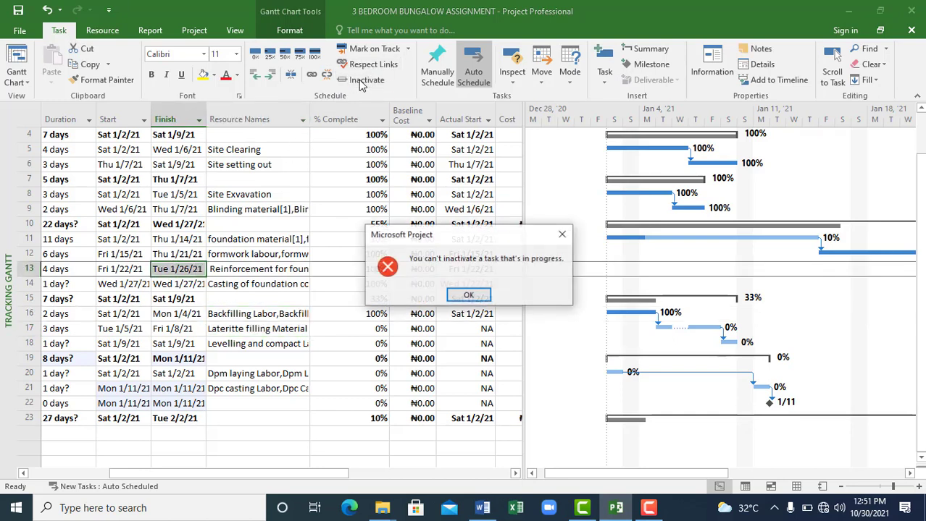
pyautogui.click(474, 296)
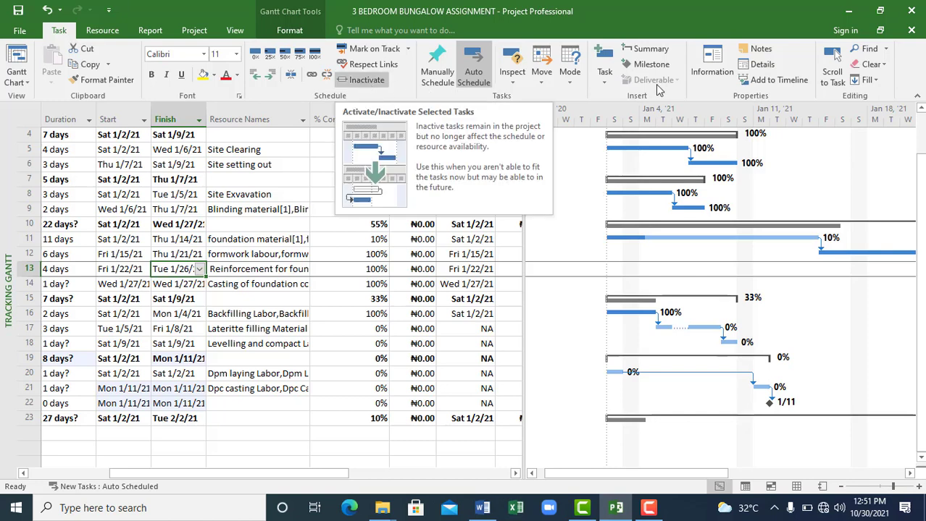
pyautogui.click(440, 78)
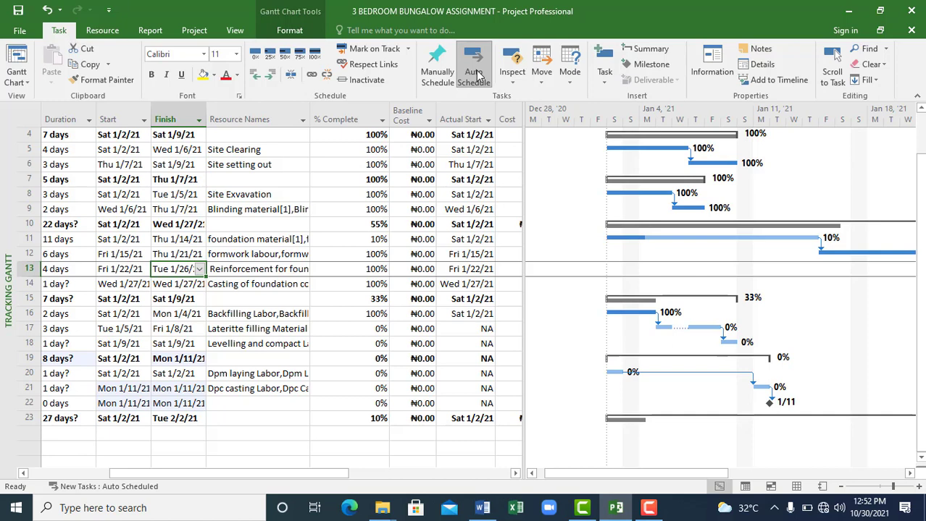
pyautogui.click(475, 75)
# Step: Set the duration of the Dpm Laying task to 2 days
pyautogui.moveTo(277, 477); pyautogui.dragTo(195, 476)
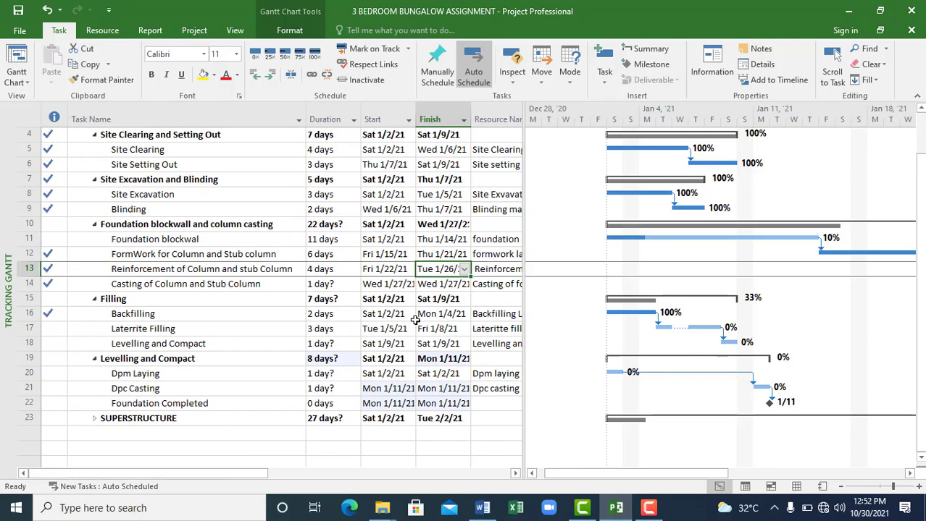
pyautogui.click(342, 374)
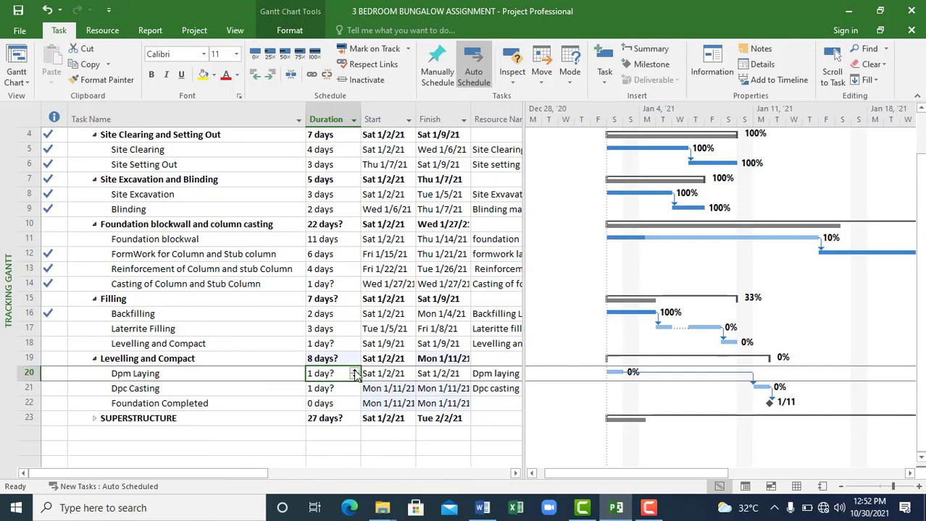
pyautogui.click(355, 371)
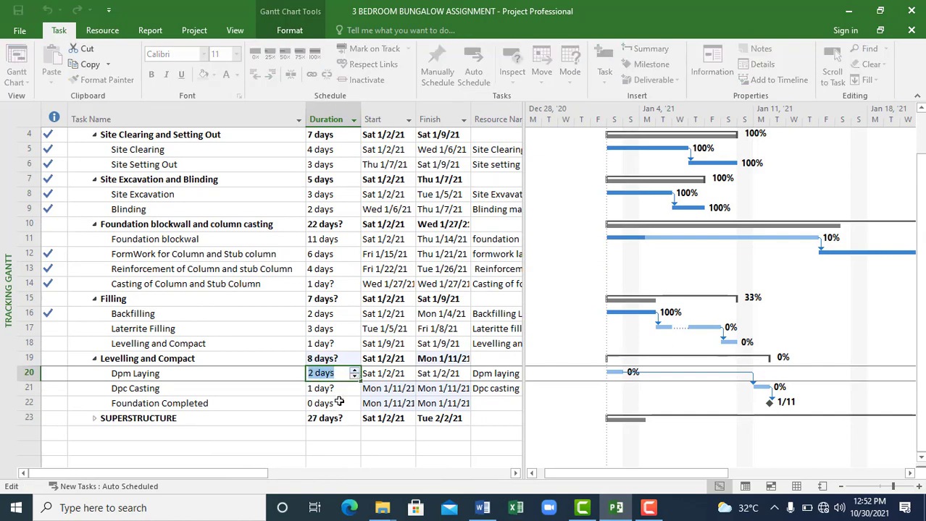
pyautogui.click(337, 404)
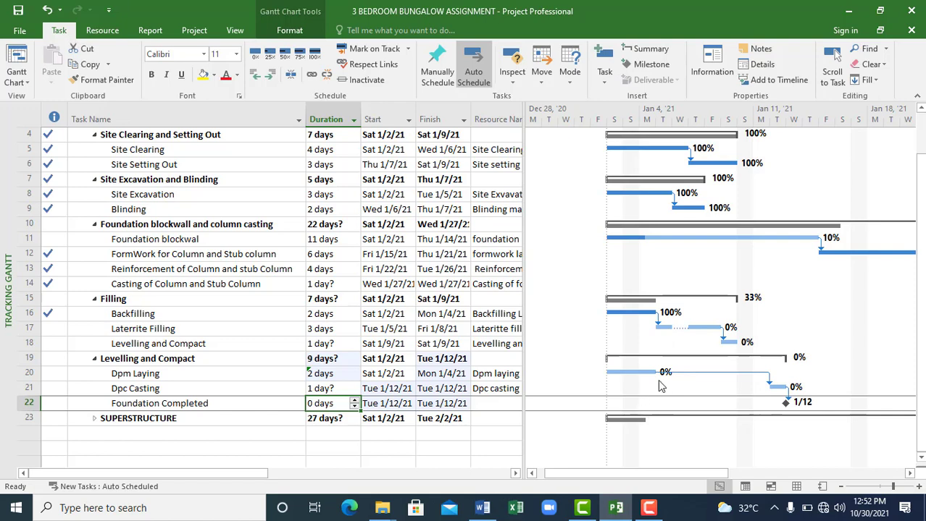
# Step: Select the Dpc Casting task's duration and toggle the Show Warnings inspection option for all tasks
pyautogui.click(346, 389)
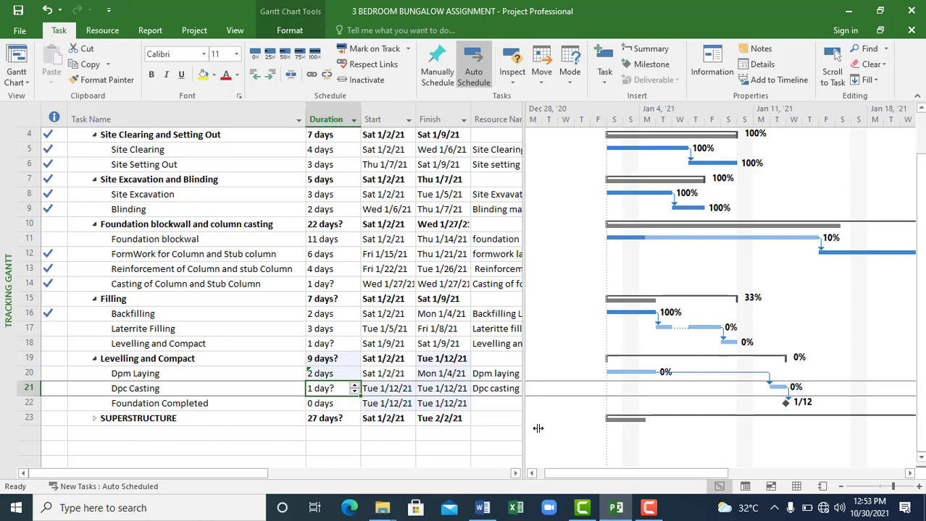
pyautogui.click(512, 80)
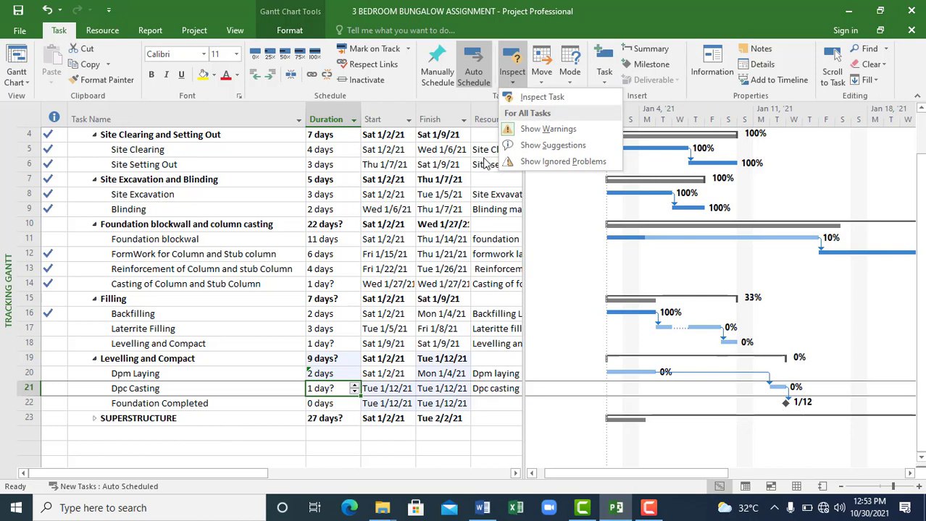
pyautogui.click(567, 136)
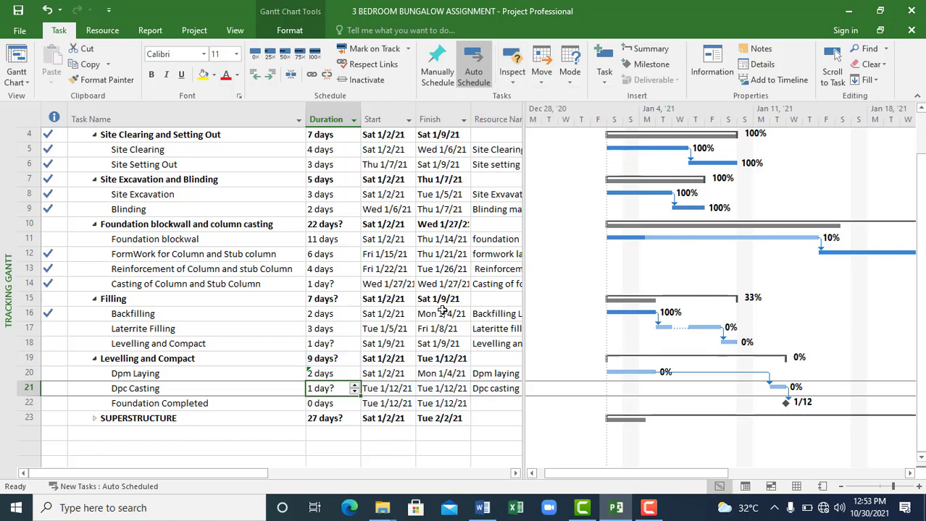
# Step: Show the scheduling modes for new tasks and the kinds of task that can be inserted, without choosing any
pyautogui.scroll(1, 428, 311)
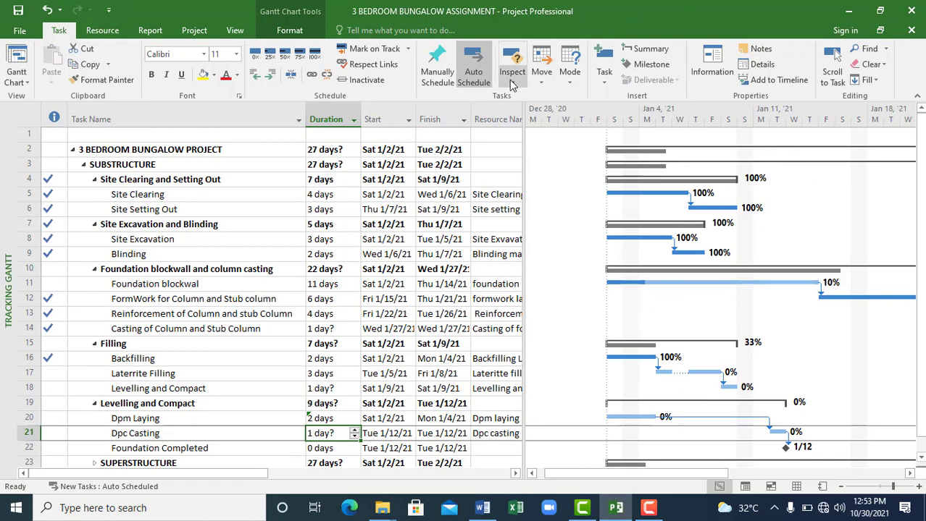
pyautogui.click(572, 84)
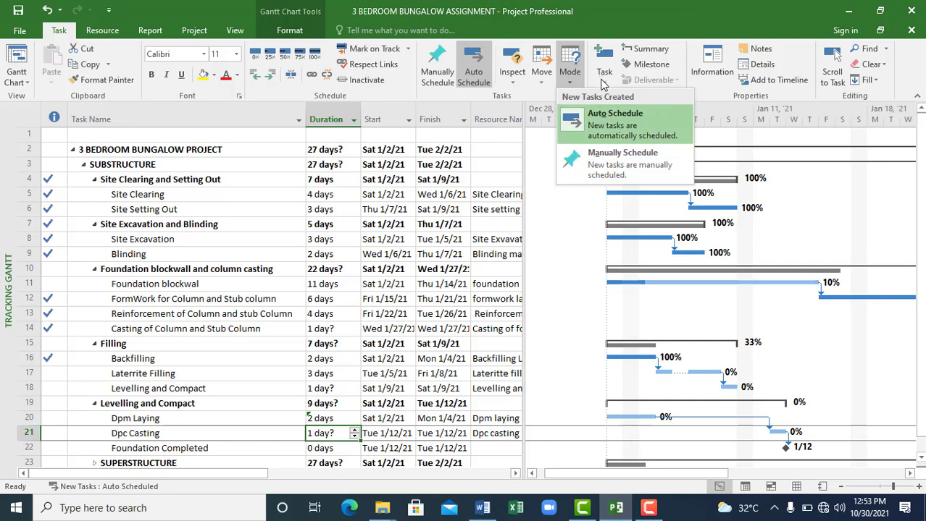
pyautogui.click(602, 84)
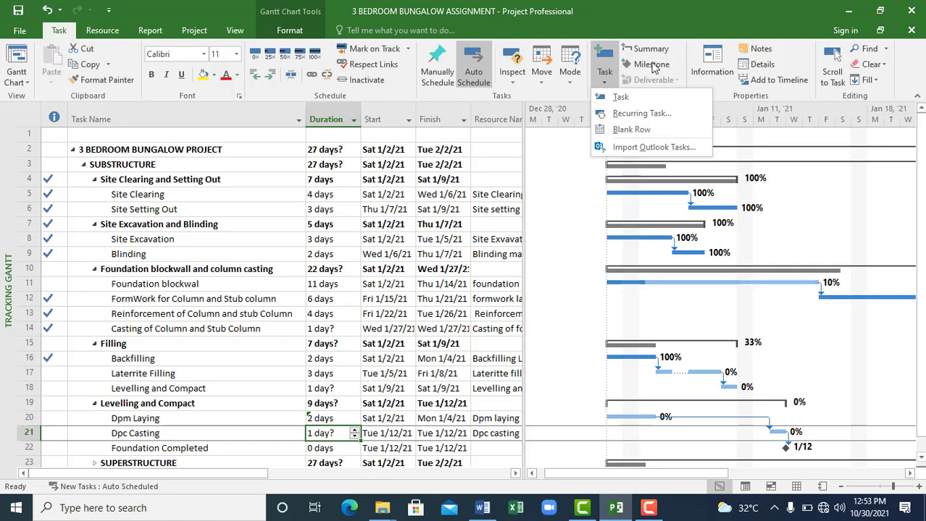
# Step: Review the Dpc Casting task's general information without changes, and show the resource pool options
pyautogui.click(720, 76)
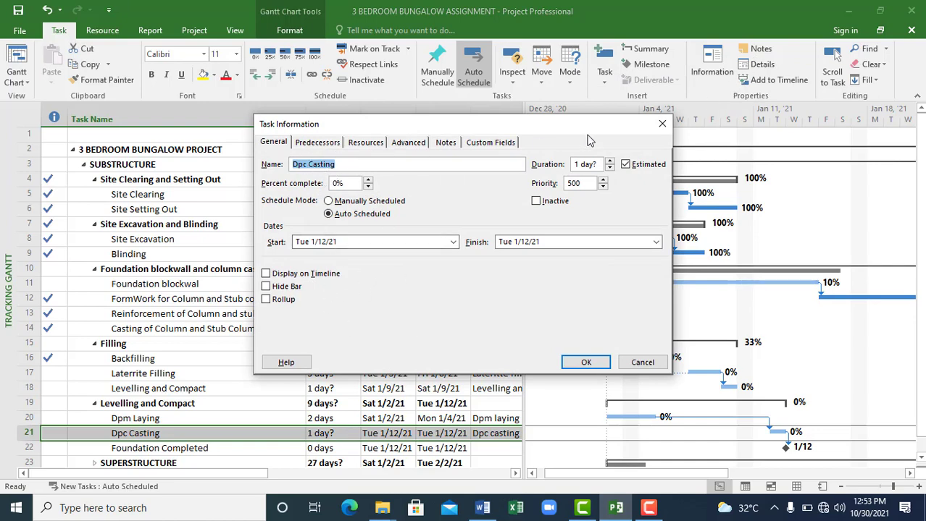
pyautogui.click(661, 124)
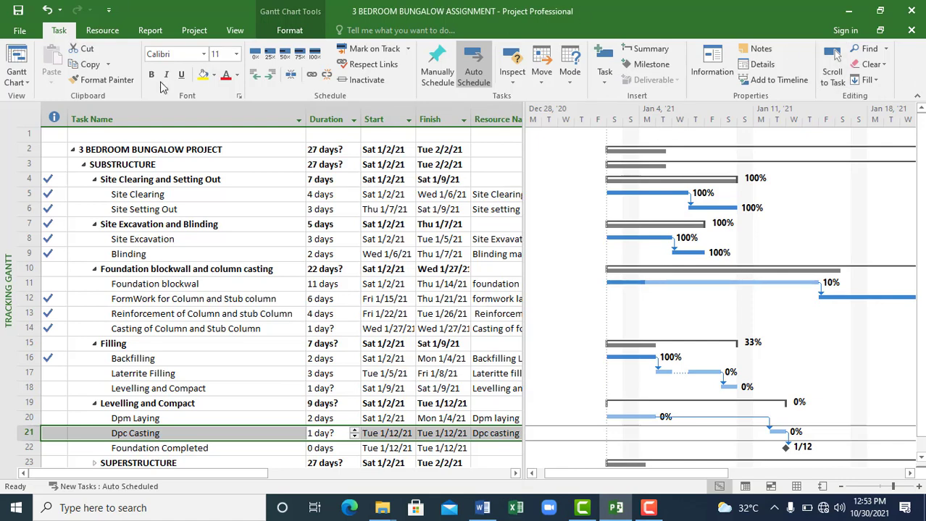
pyautogui.click(102, 33)
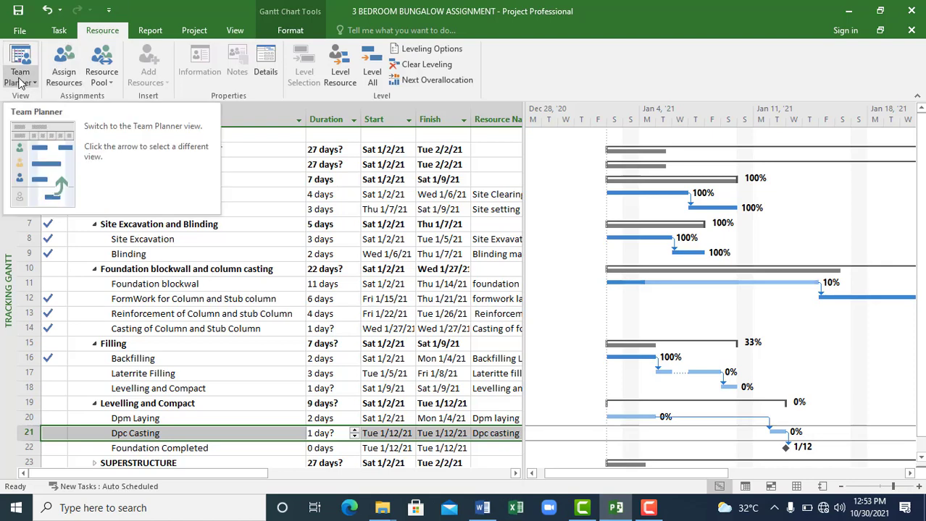
pyautogui.click(110, 85)
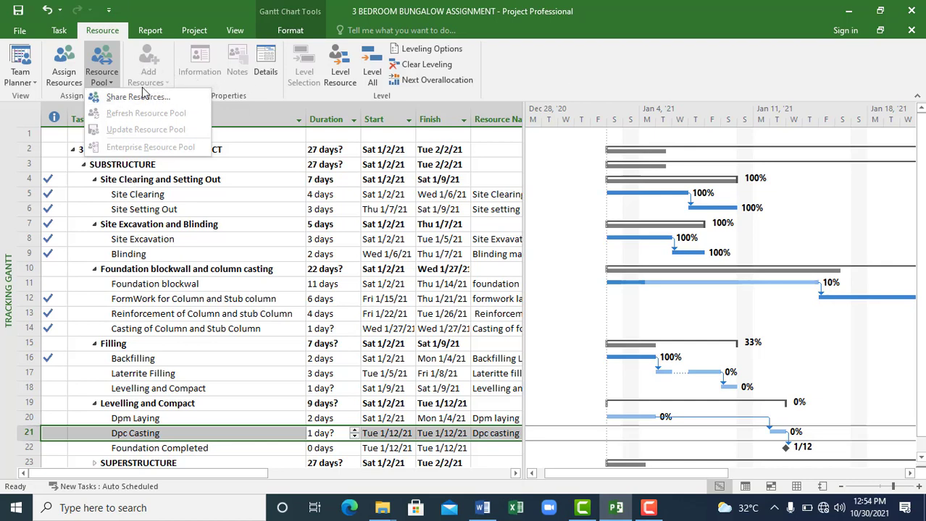
pyautogui.click(149, 238)
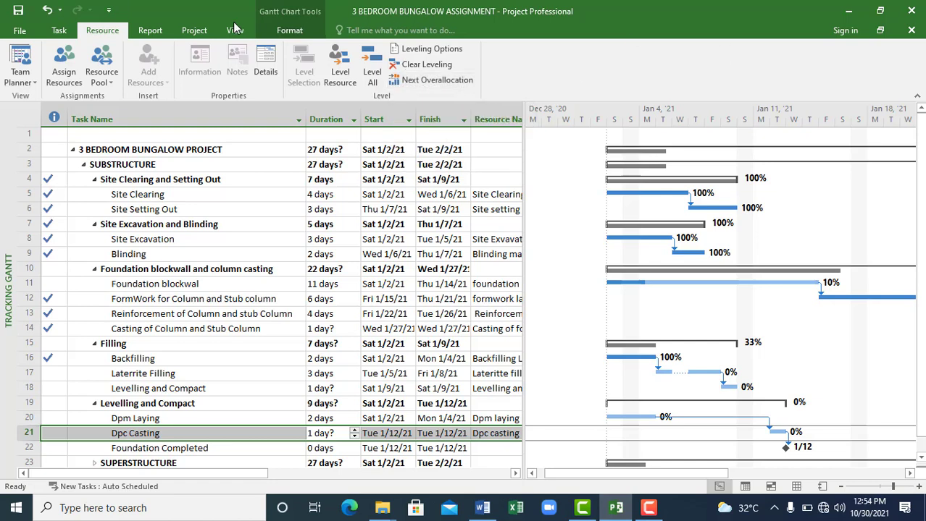
# Step: Browse the Costs, In Progress, New Report and Custom categories of the available reports without selecting a report
pyautogui.click(148, 33)
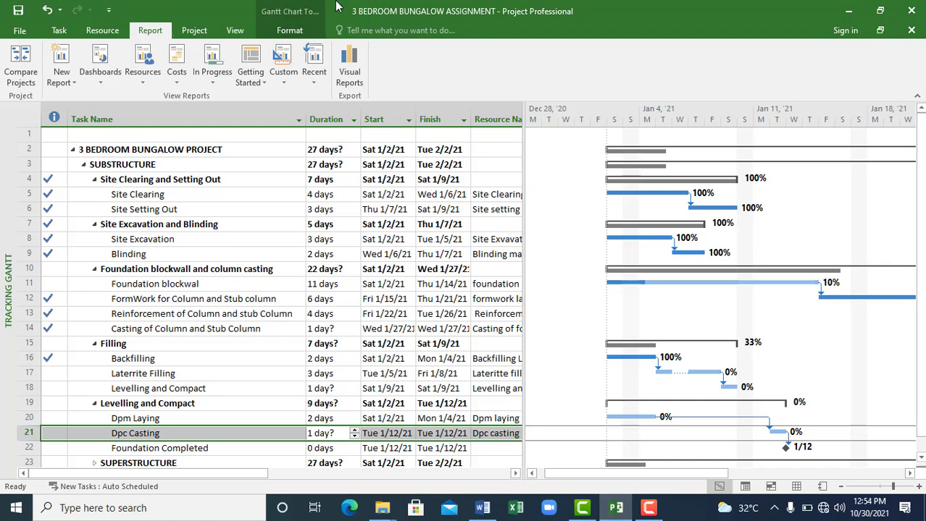
pyautogui.click(100, 87)
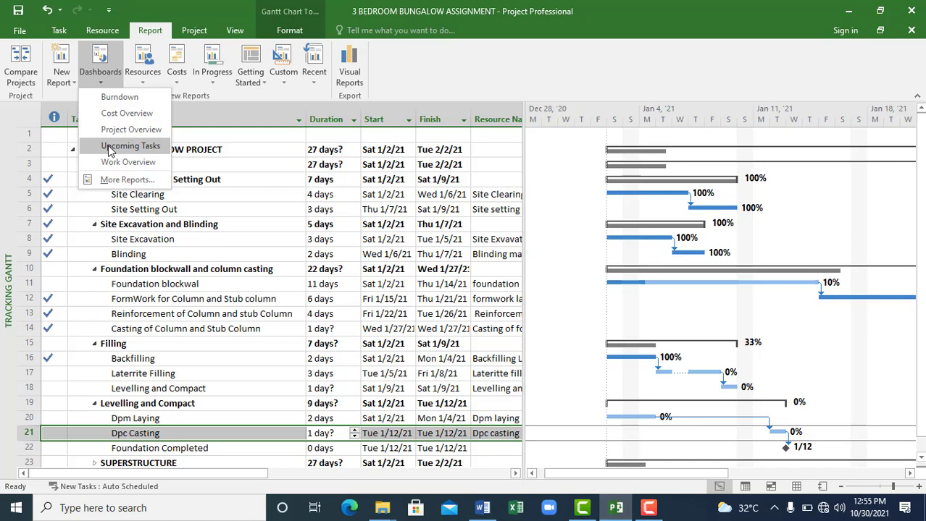
pyautogui.click(124, 179)
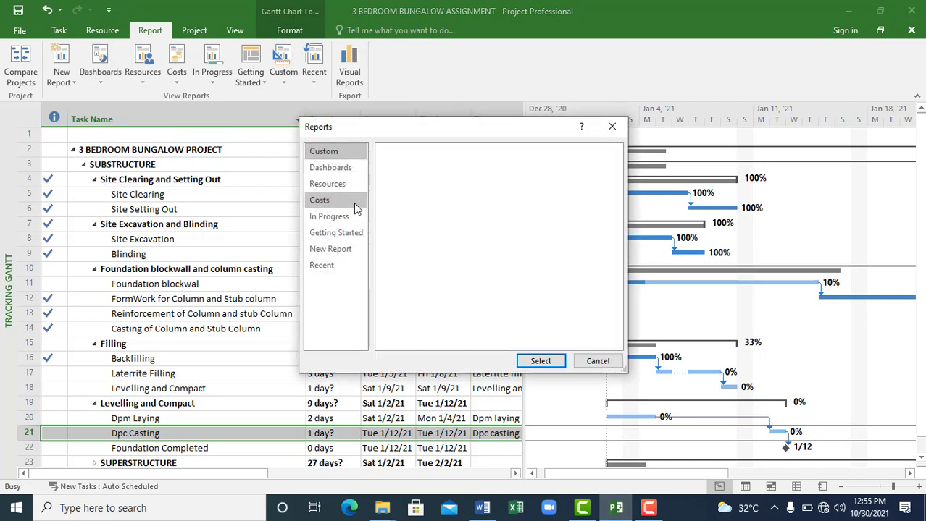
pyautogui.click(321, 201)
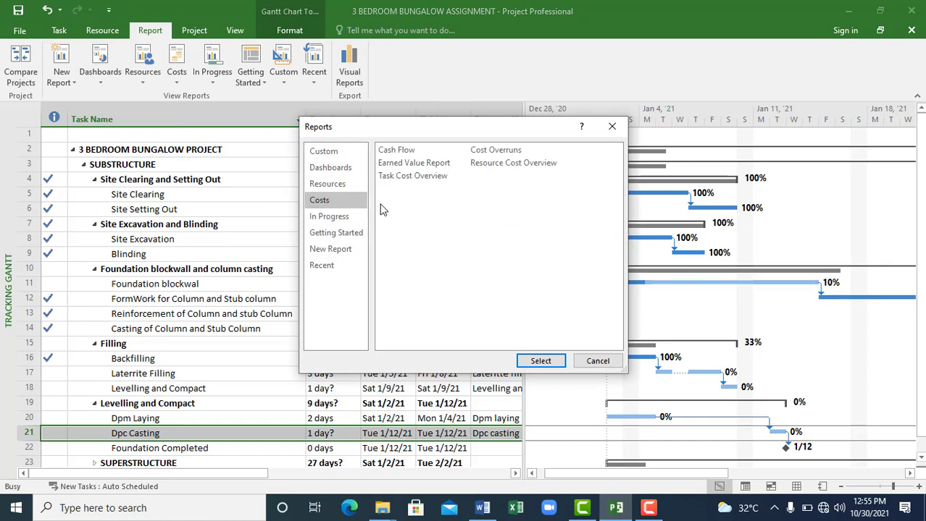
pyautogui.click(333, 221)
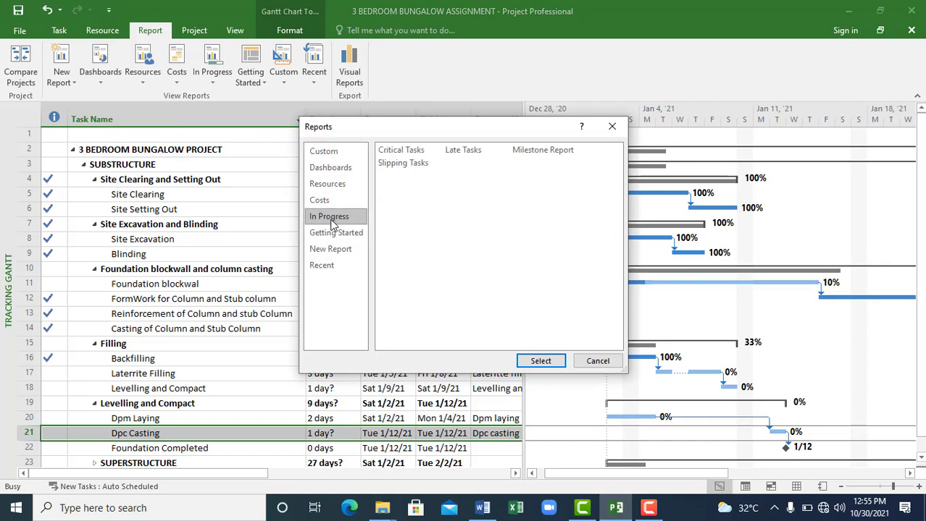
pyautogui.click(334, 253)
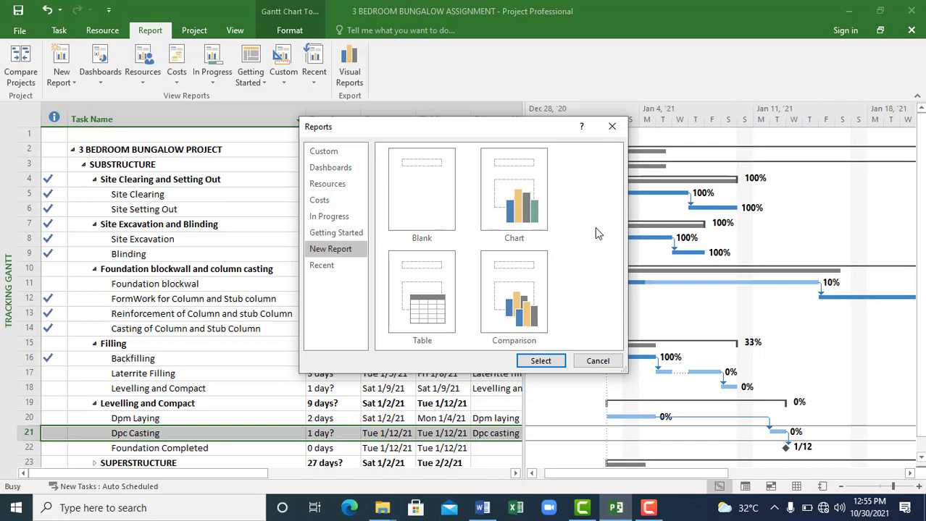
pyautogui.click(325, 155)
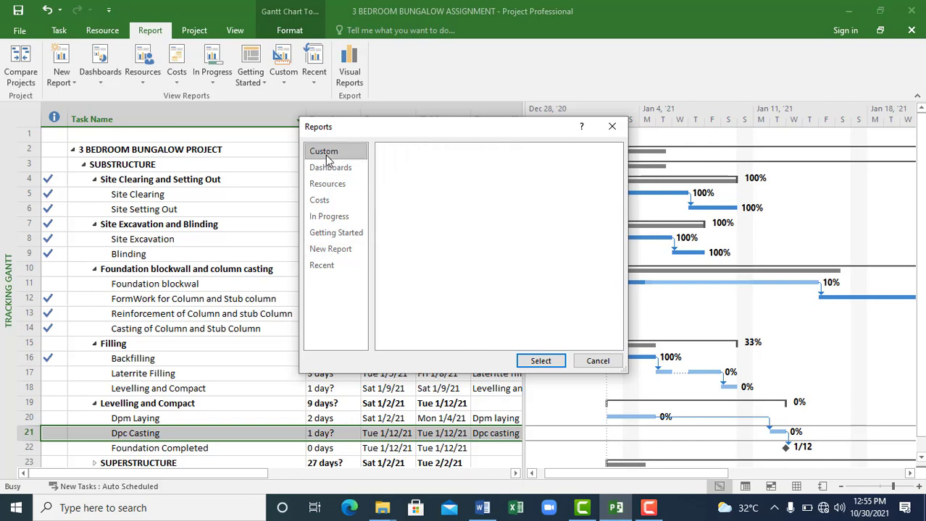
pyautogui.click(612, 127)
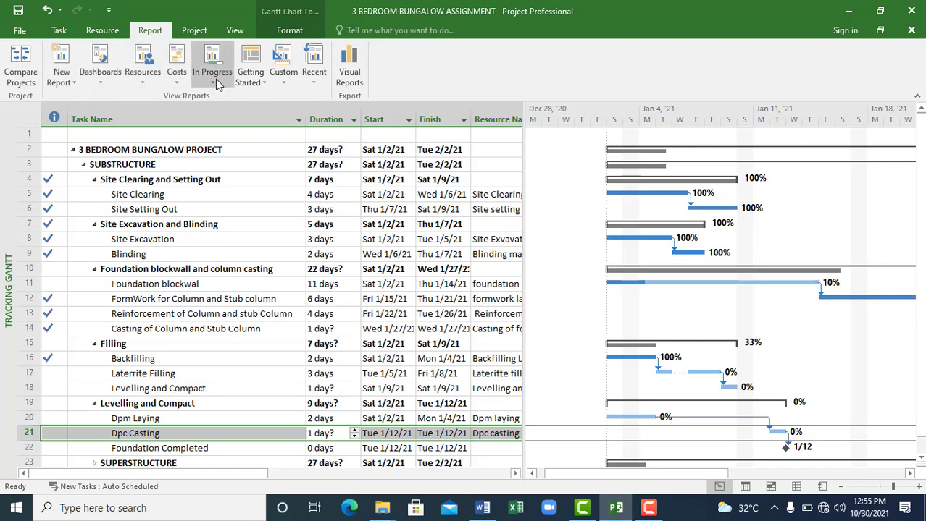
# Step: Show the visual report templates for Microsoft Excel and Visio without creating a report
pyautogui.click(355, 71)
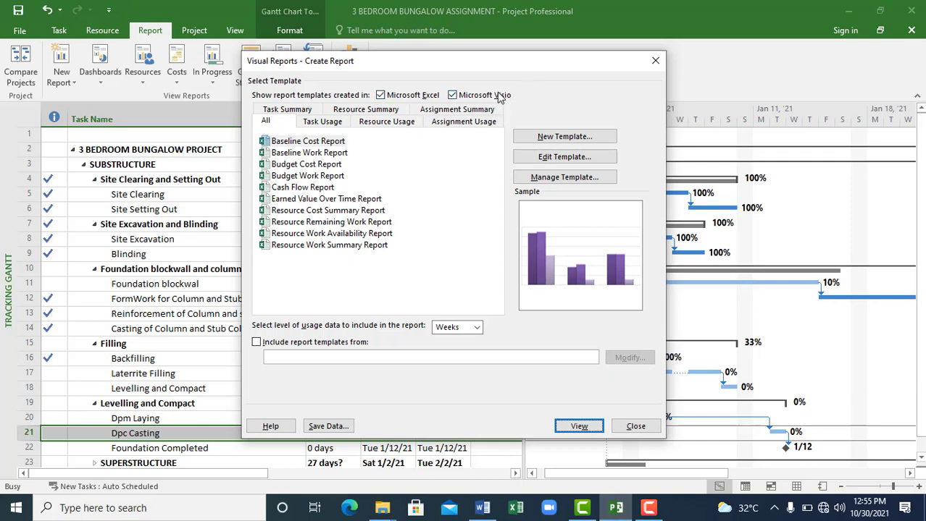
pyautogui.click(634, 425)
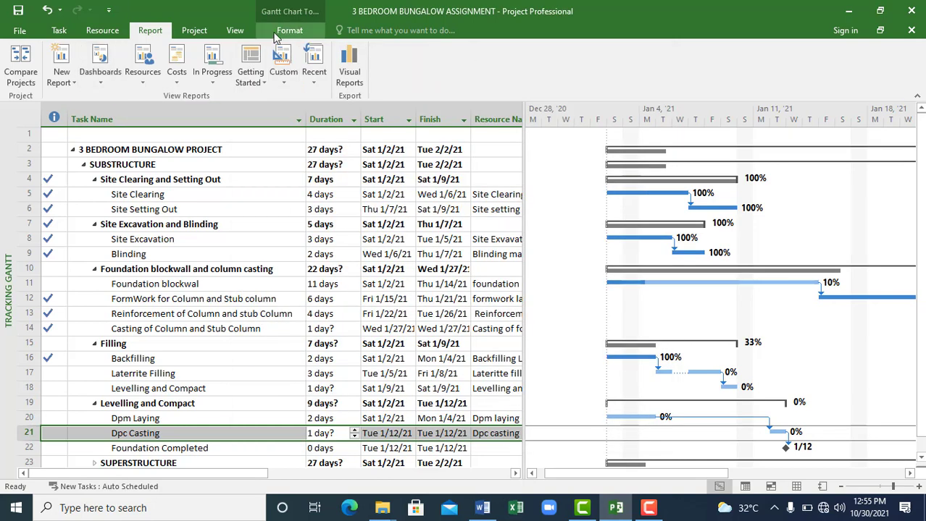
# Step: Review the project information and the Schedule from choices, keeping scheduling from Project Start Date
pyautogui.click(192, 30)
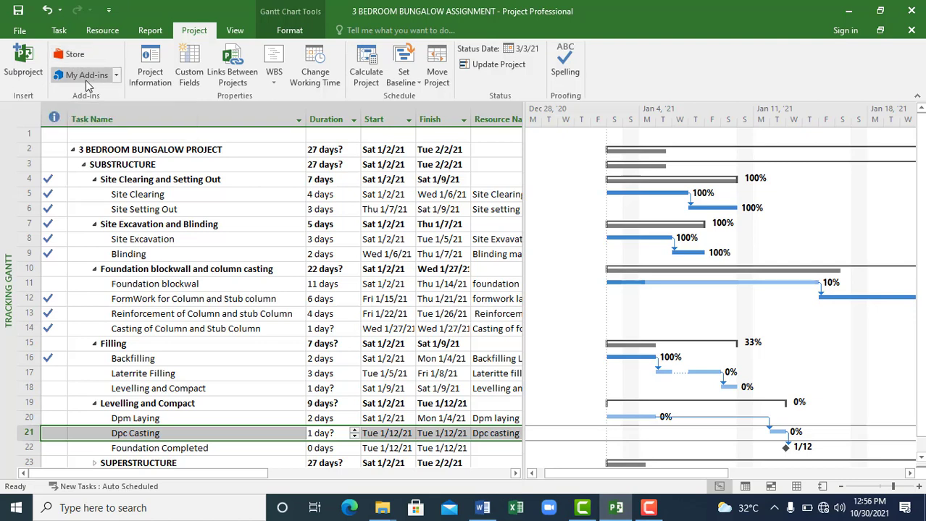
pyautogui.click(150, 72)
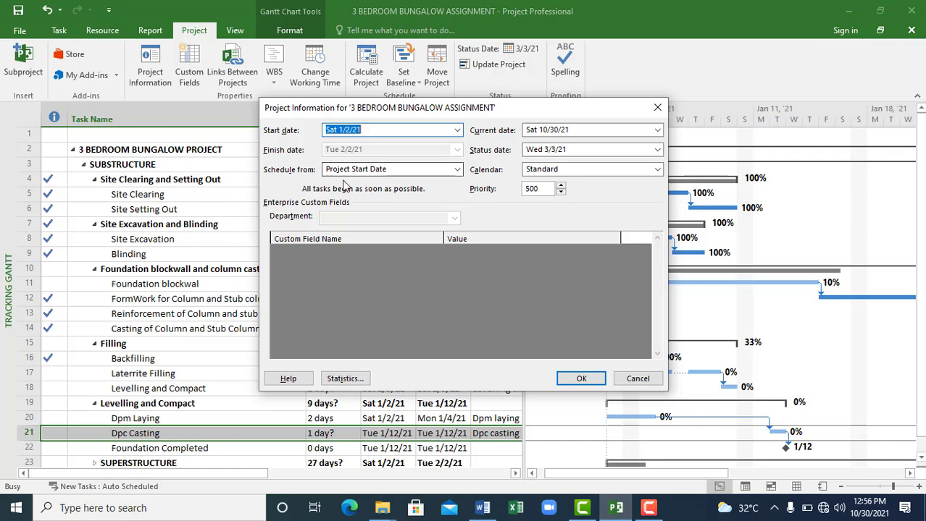
pyautogui.click(457, 171)
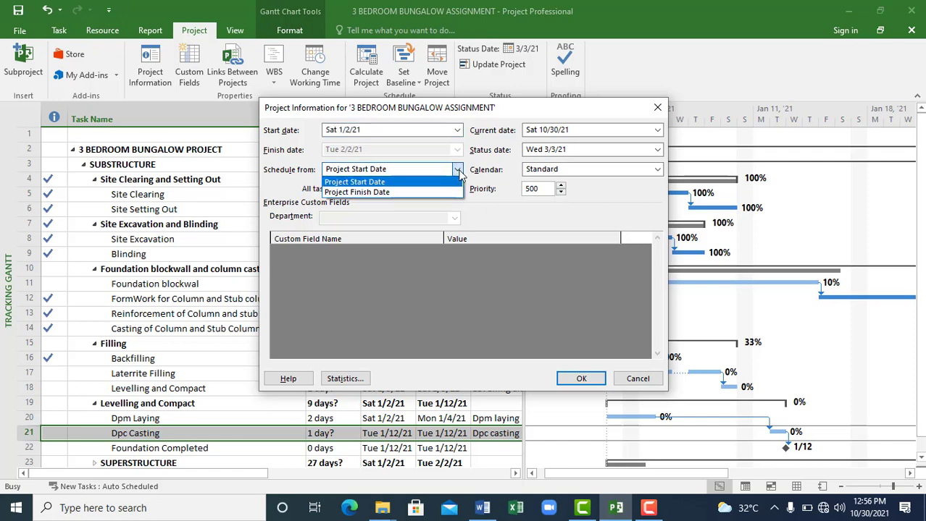
pyautogui.click(483, 209)
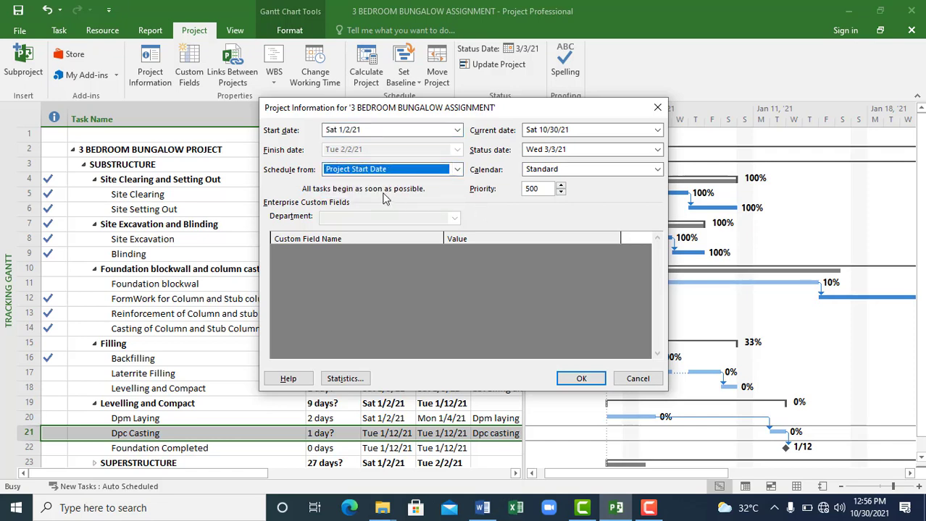
pyautogui.click(458, 174)
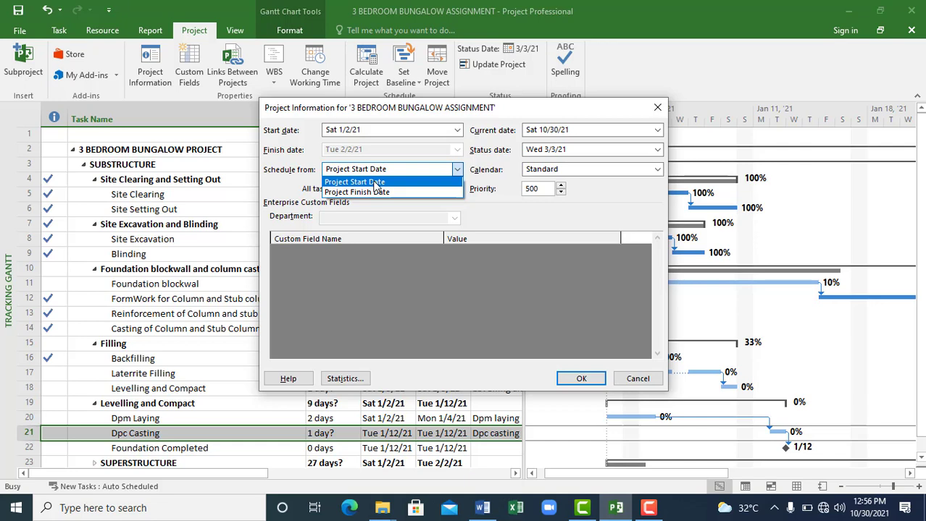
pyautogui.click(656, 109)
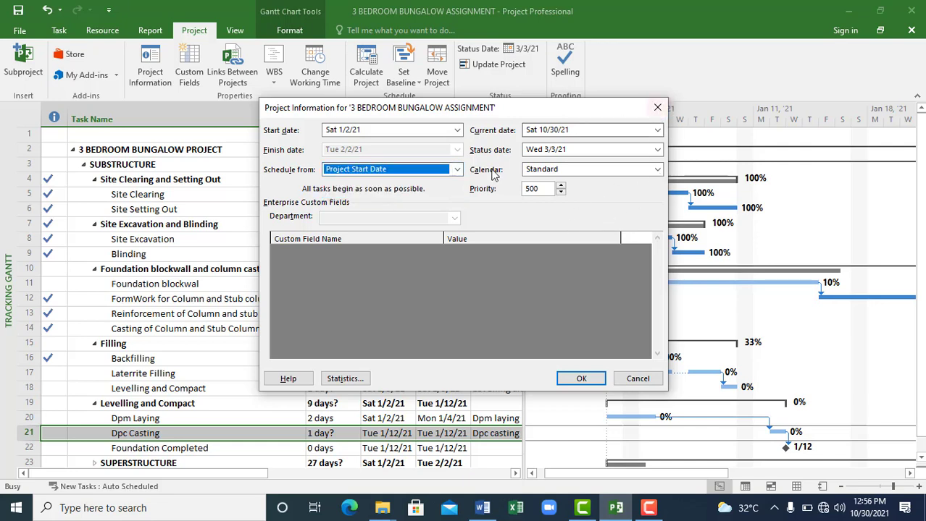
pyautogui.click(581, 378)
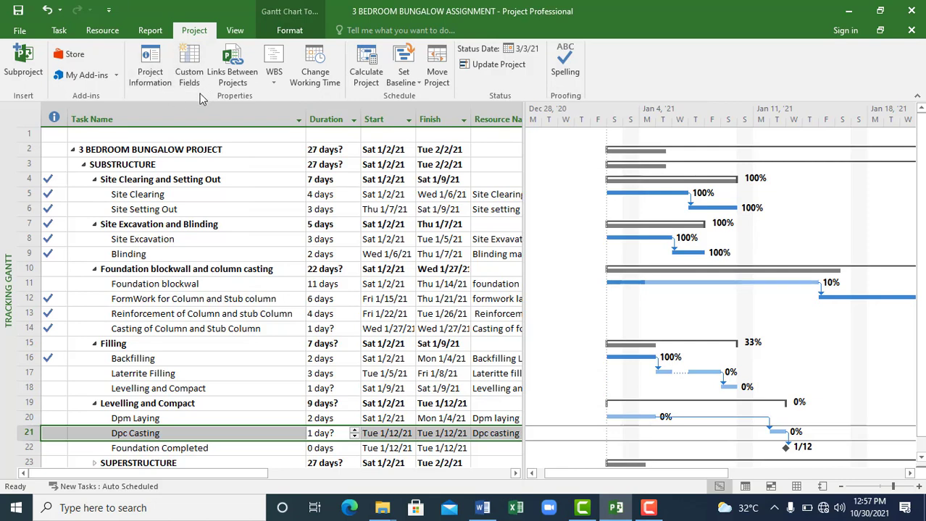
# Step: Examine the custom task fields and the WBS code options without defining anything
pyautogui.click(190, 73)
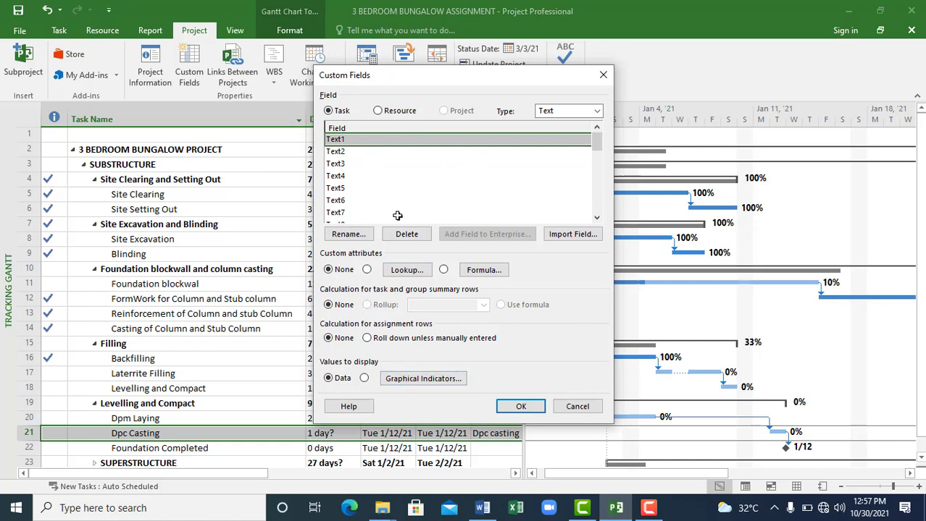
pyautogui.click(602, 75)
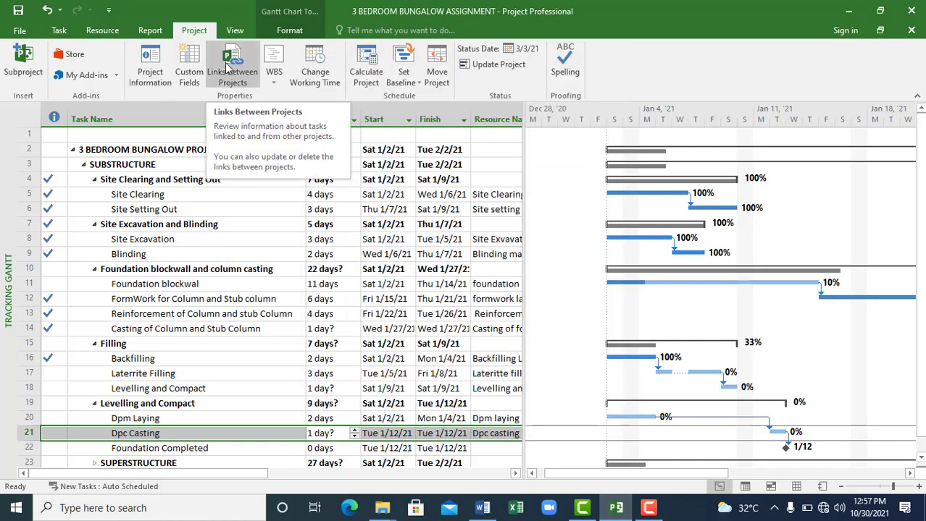
pyautogui.click(274, 69)
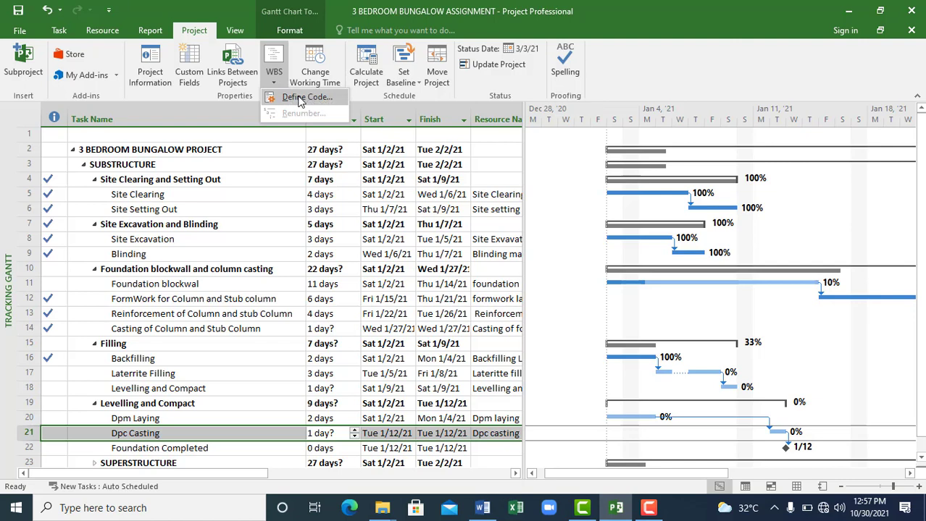
pyautogui.click(271, 200)
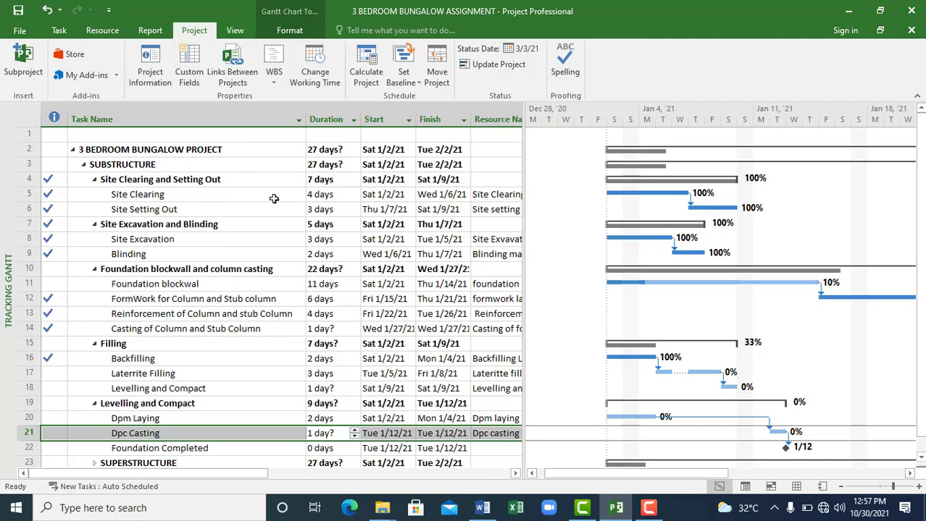
# Step: Examine the Standard project calendar's working times and show the baseline options without applying either
pyautogui.click(315, 76)
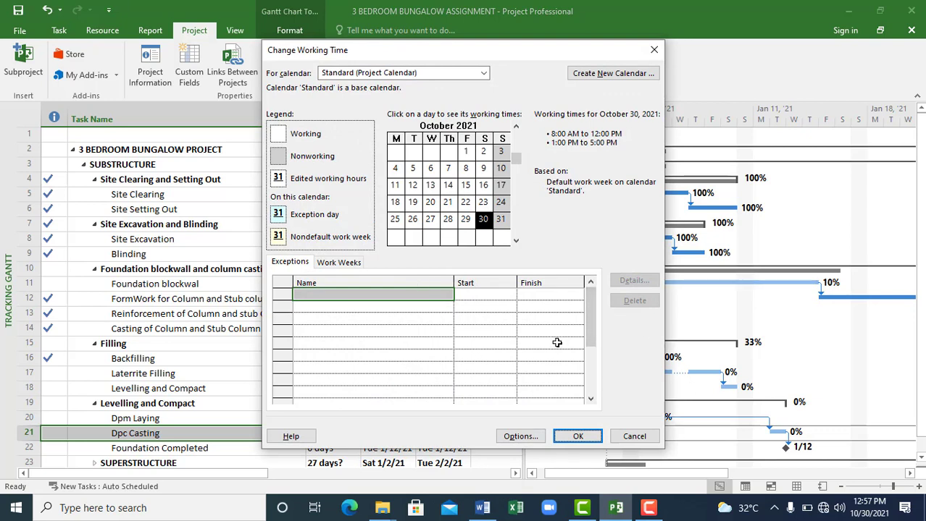
pyautogui.click(653, 52)
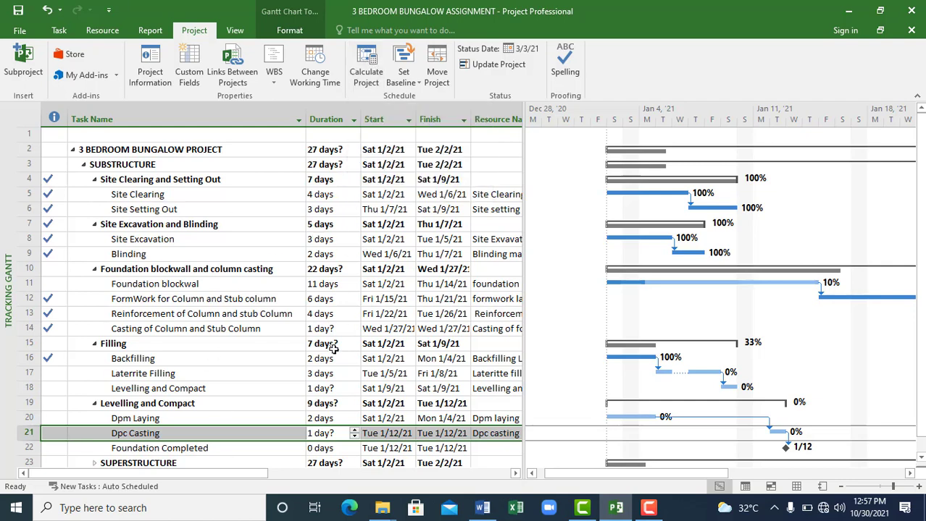
pyautogui.click(403, 78)
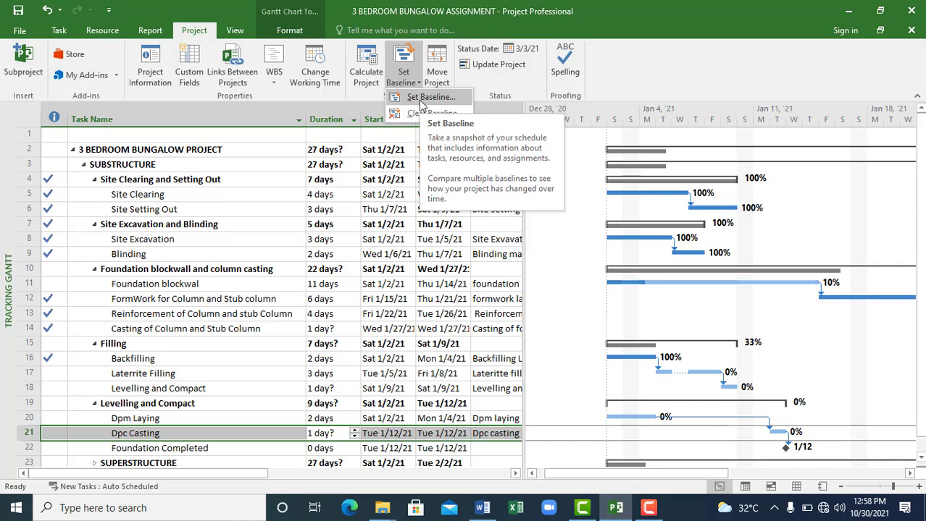
pyautogui.click(718, 84)
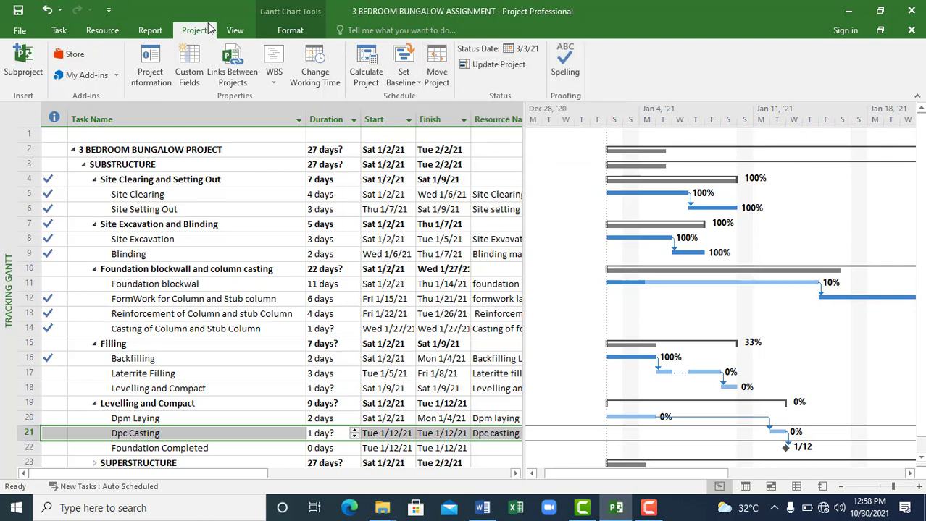
# Step: Try highlighting the active tasks, the incomplete tasks and the milestones in the Tracking Gantt task table
pyautogui.click(235, 31)
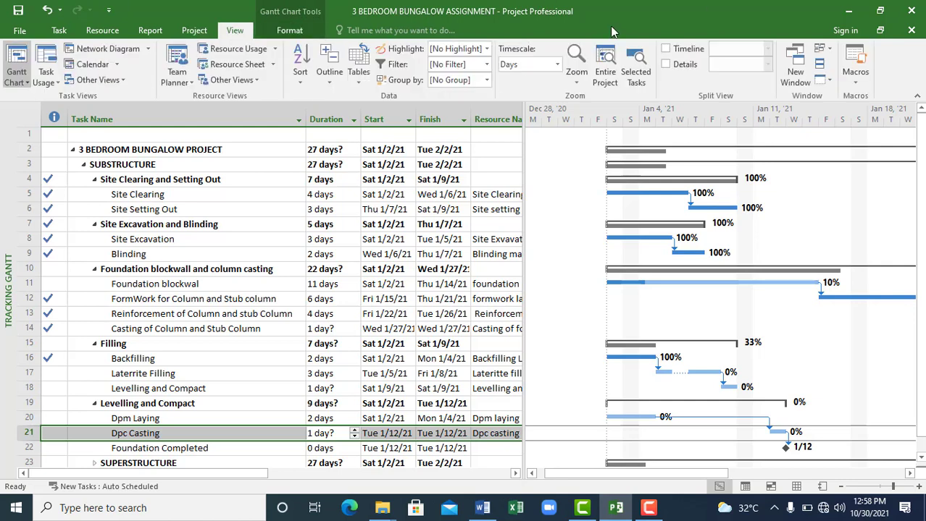
pyautogui.click(22, 86)
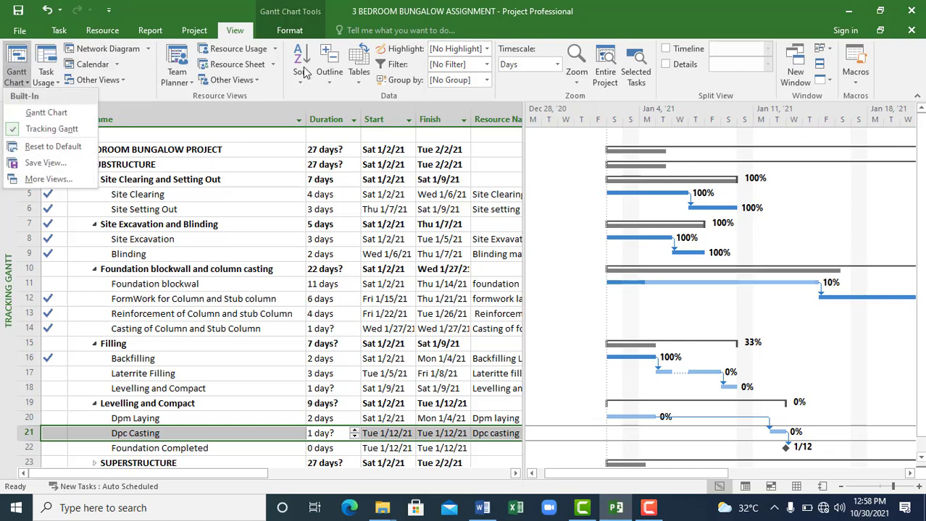
pyautogui.click(485, 51)
pyautogui.click(474, 92)
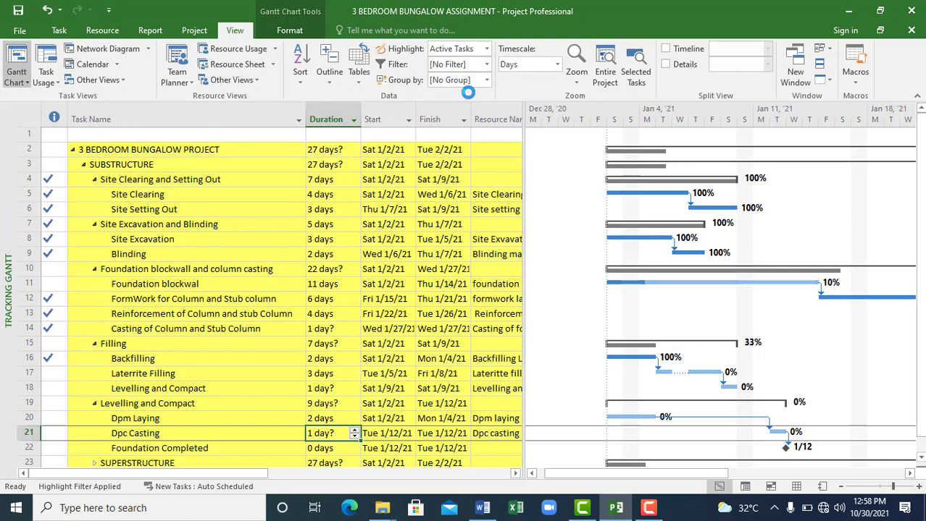
pyautogui.click(486, 50)
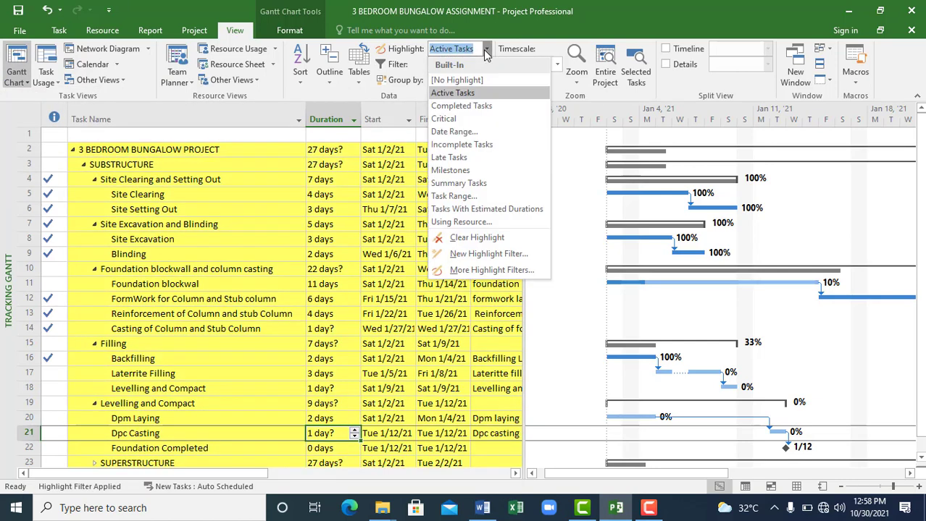
pyautogui.click(457, 144)
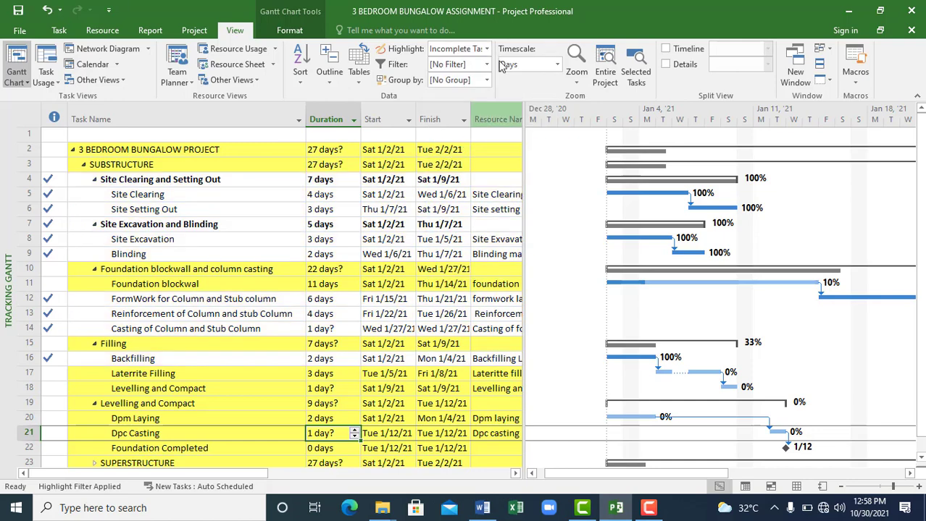
pyautogui.click(487, 49)
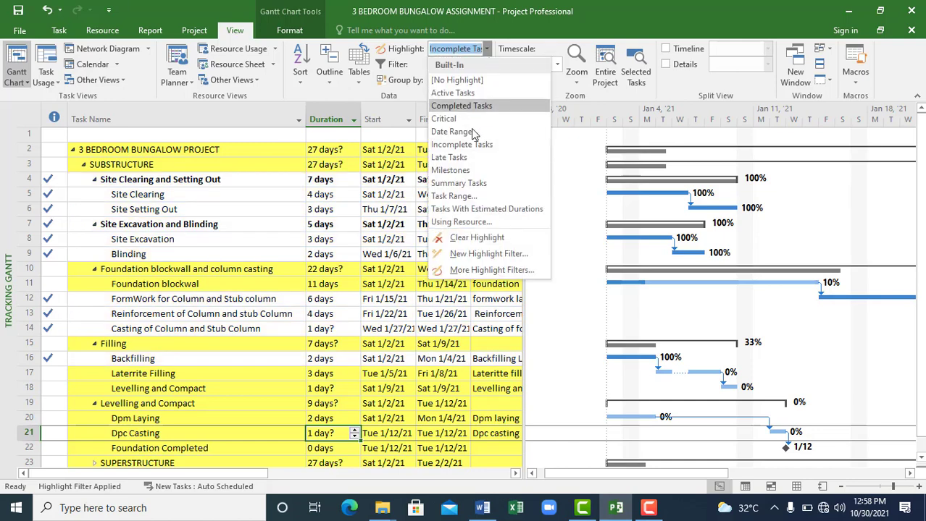
pyautogui.click(458, 165)
# Step: Compare the Late Tasks and Incomplete Tasks highlights, and finish with Completed Tasks as the applied highlight
pyautogui.click(487, 48)
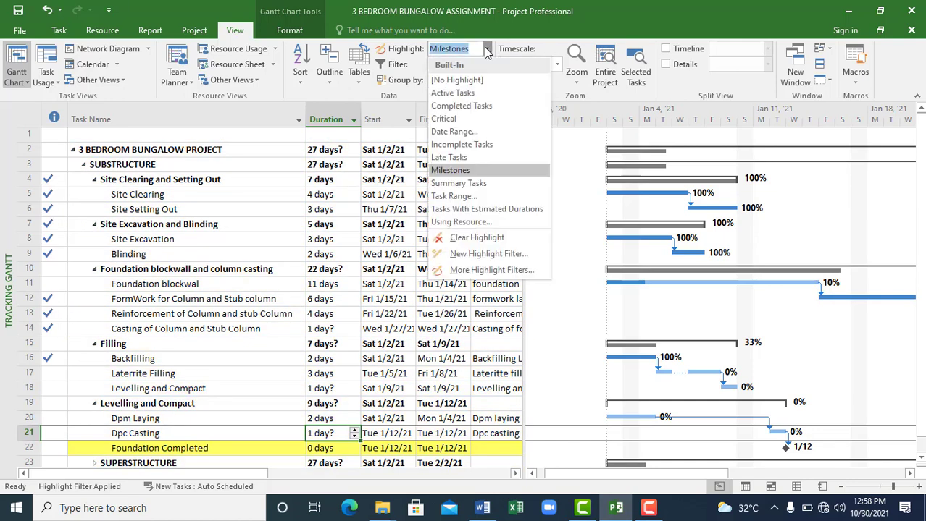
pyautogui.click(456, 155)
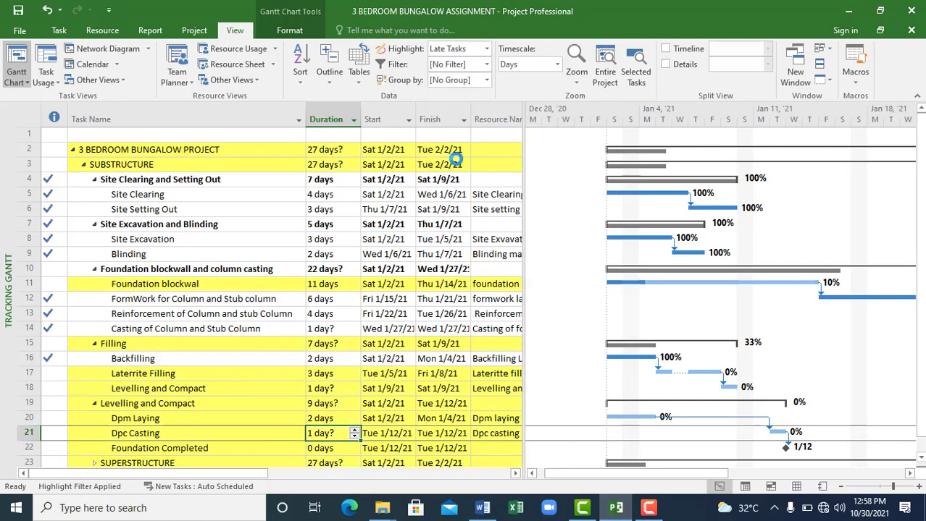
pyautogui.click(487, 50)
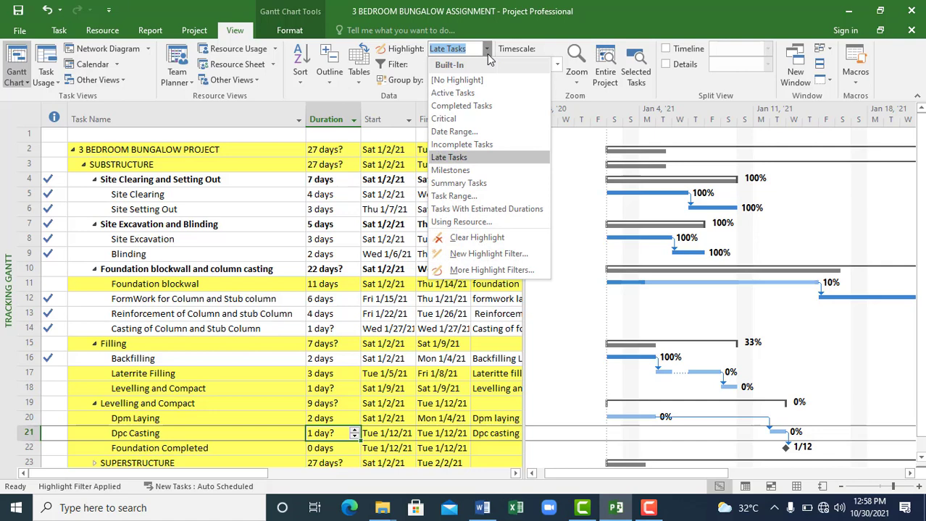
pyautogui.click(475, 144)
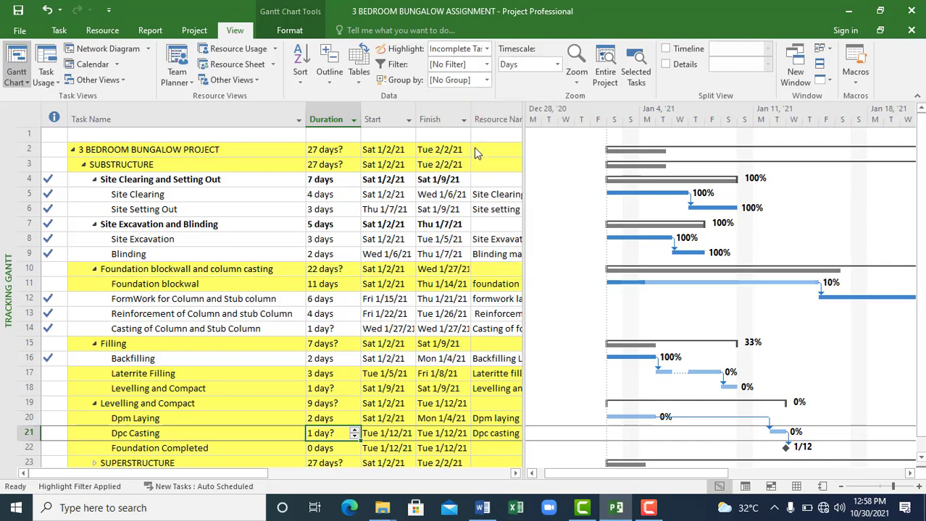
pyautogui.click(487, 49)
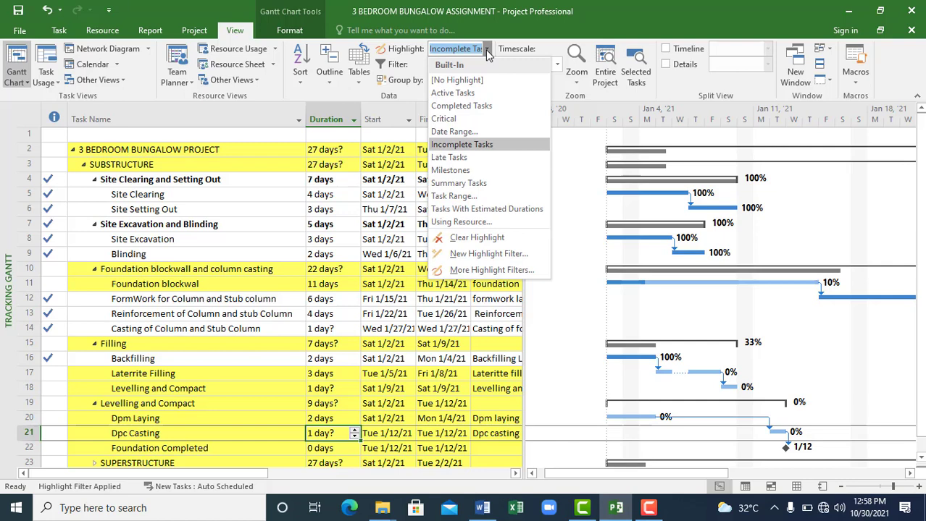
pyautogui.click(456, 157)
pyautogui.click(487, 49)
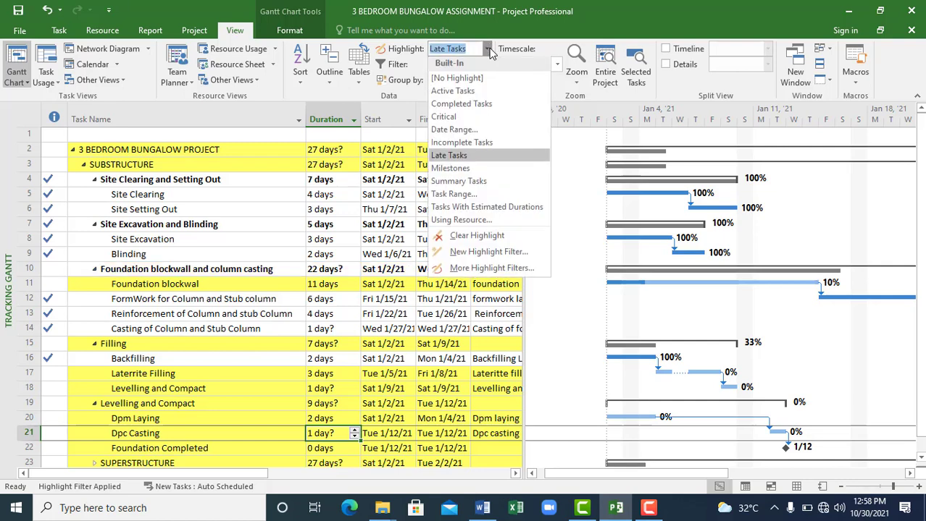
pyautogui.click(461, 106)
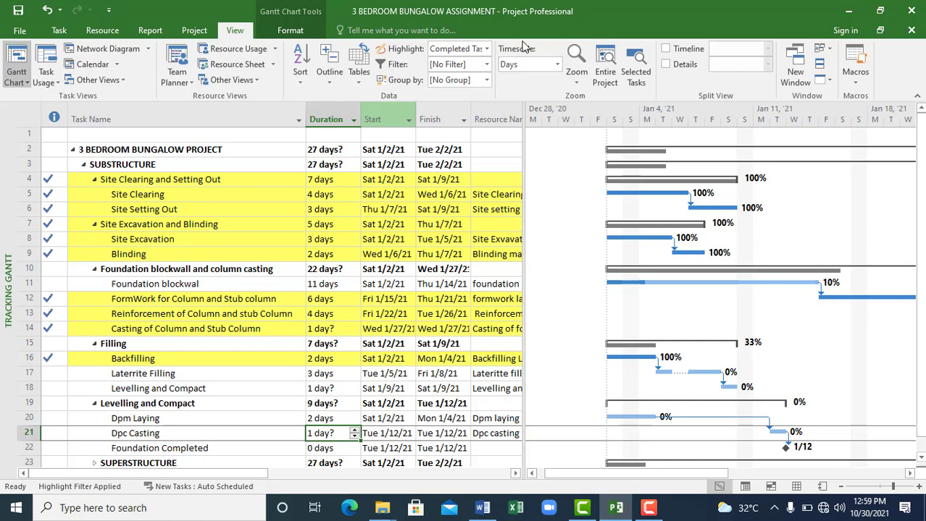
# Step: Compare the weekly and monthly timescales on the Gantt chart, keep Weeks, and show the zoom options
pyautogui.click(555, 65)
pyautogui.click(527, 124)
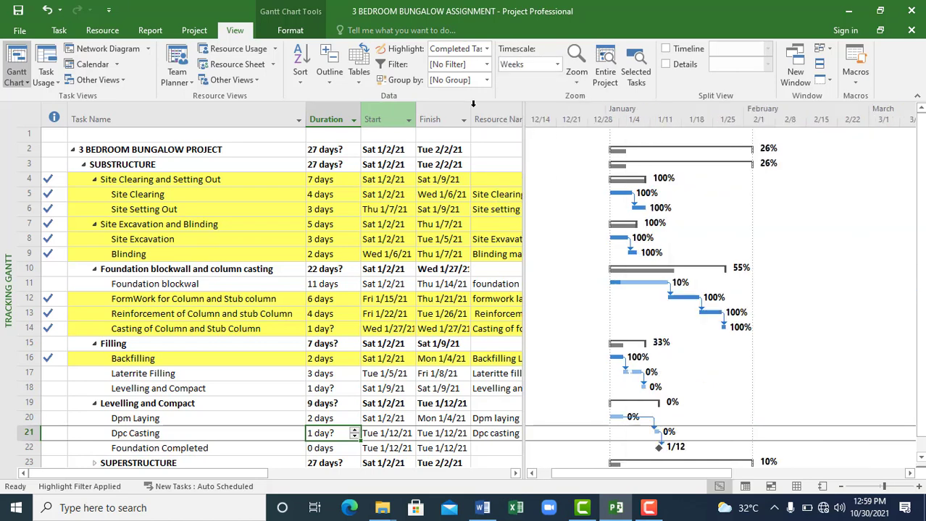
pyautogui.click(554, 64)
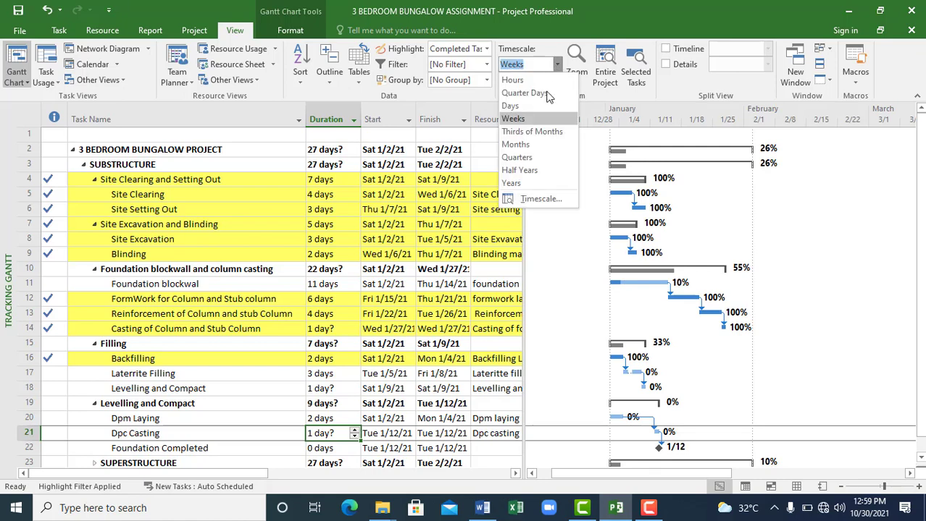
pyautogui.click(526, 146)
pyautogui.click(558, 66)
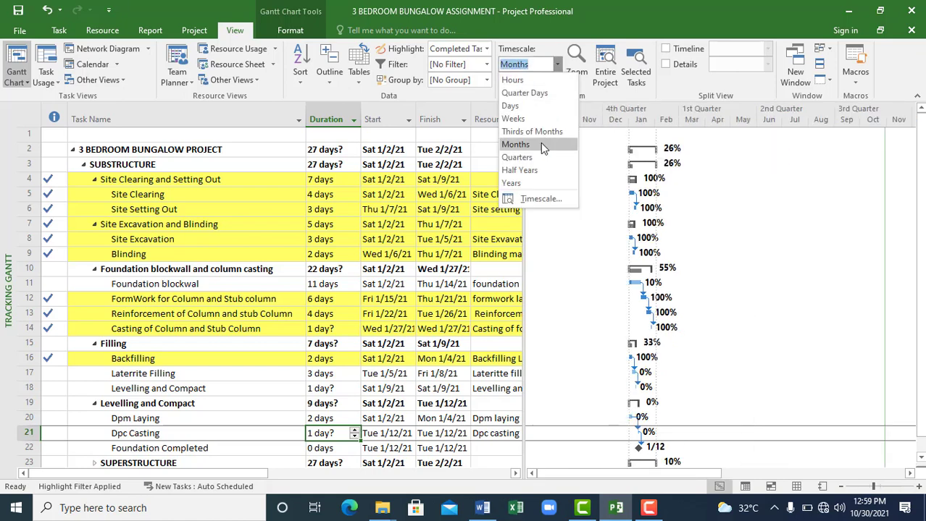
pyautogui.click(536, 119)
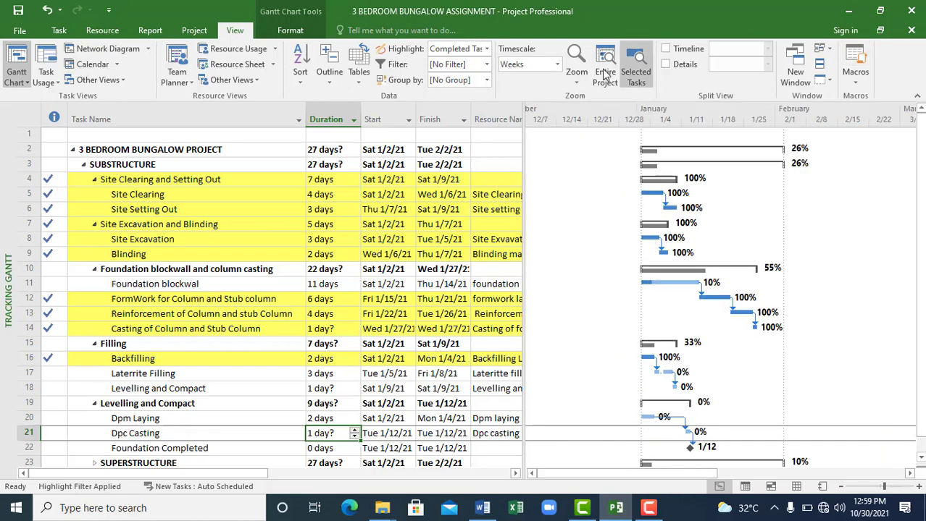
pyautogui.click(578, 65)
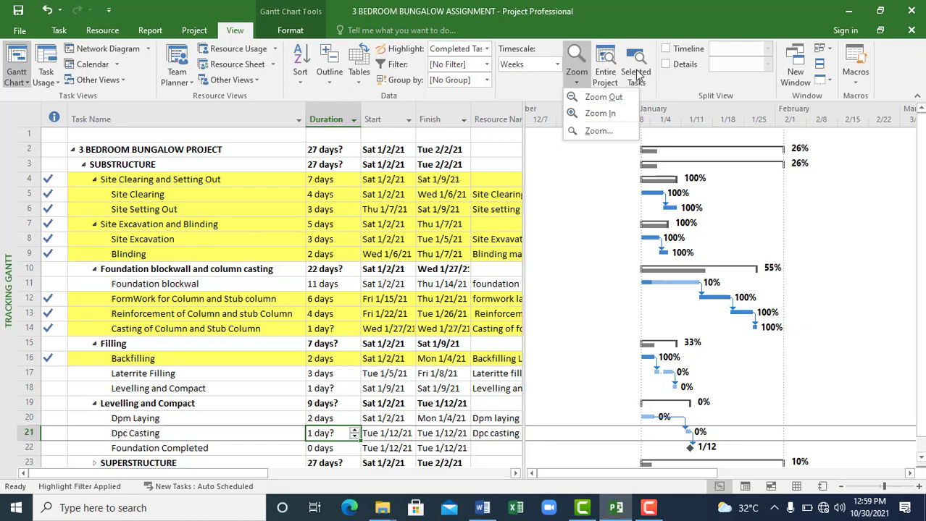
# Step: Show and hide the Timeline and the Task Form details pane in the split view
pyautogui.click(666, 49)
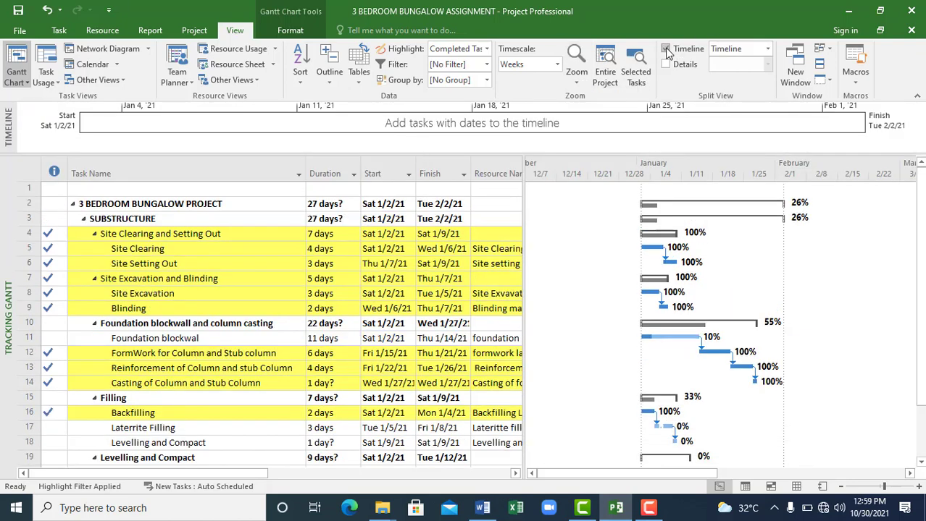
pyautogui.click(666, 50)
pyautogui.click(666, 64)
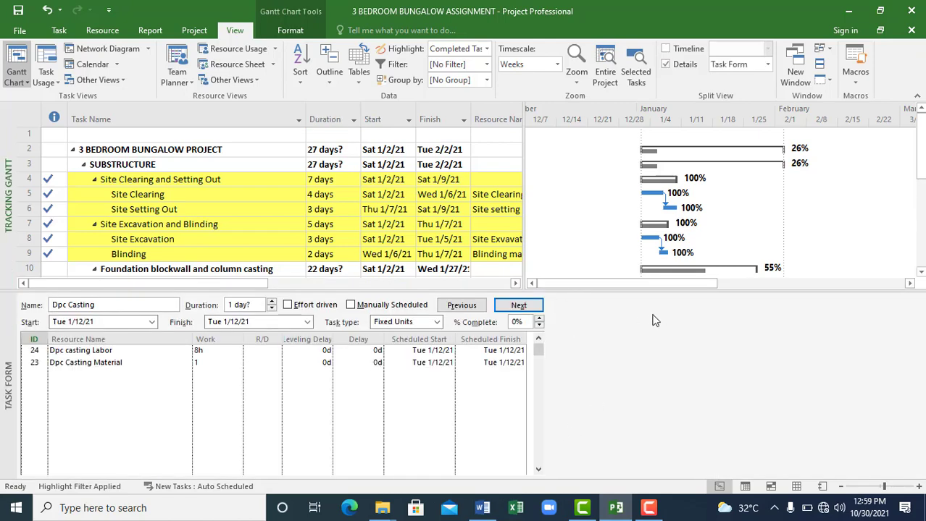
pyautogui.click(665, 64)
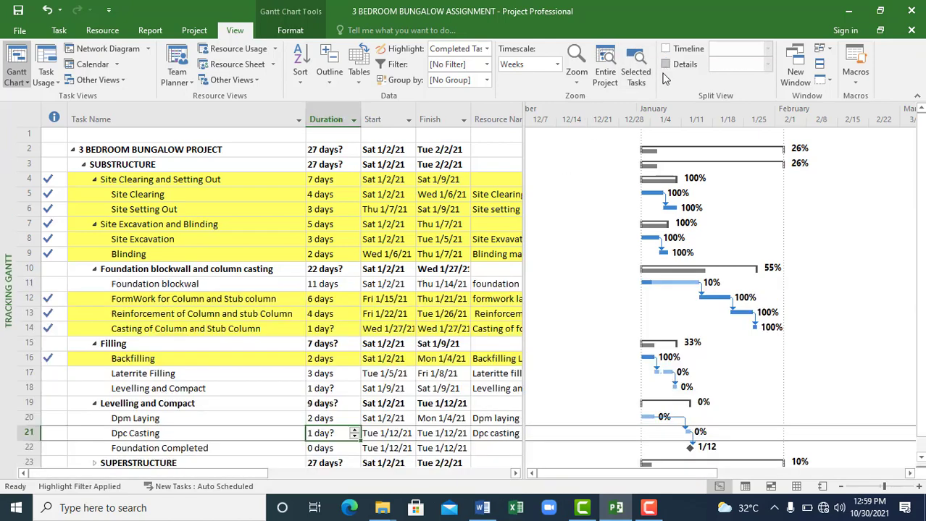
pyautogui.click(665, 49)
pyautogui.click(666, 50)
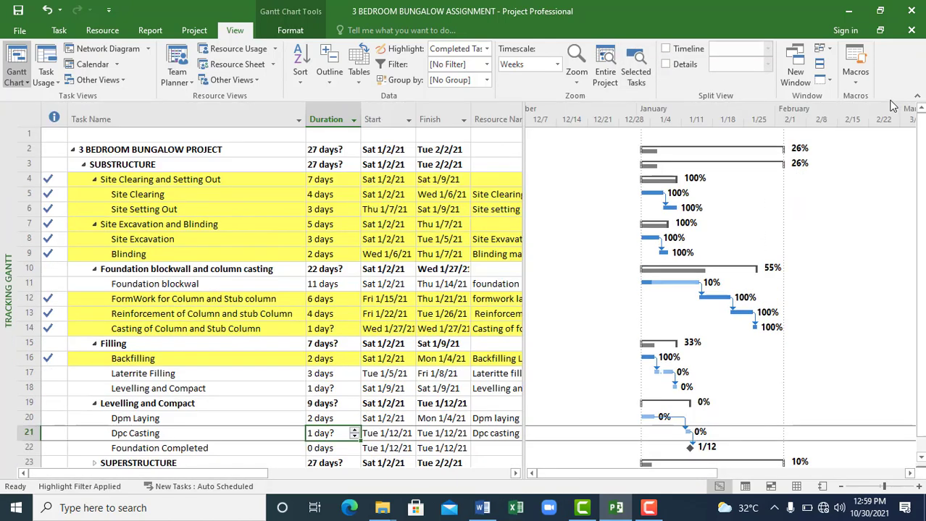
# Step: Arrange the open project windows within the program and show the available macro commands without running any
pyautogui.click(817, 67)
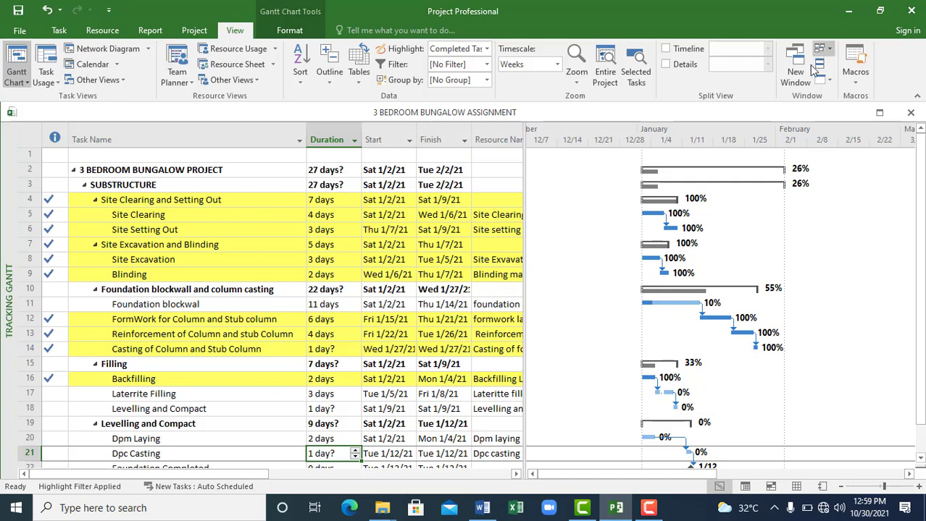
pyautogui.click(856, 86)
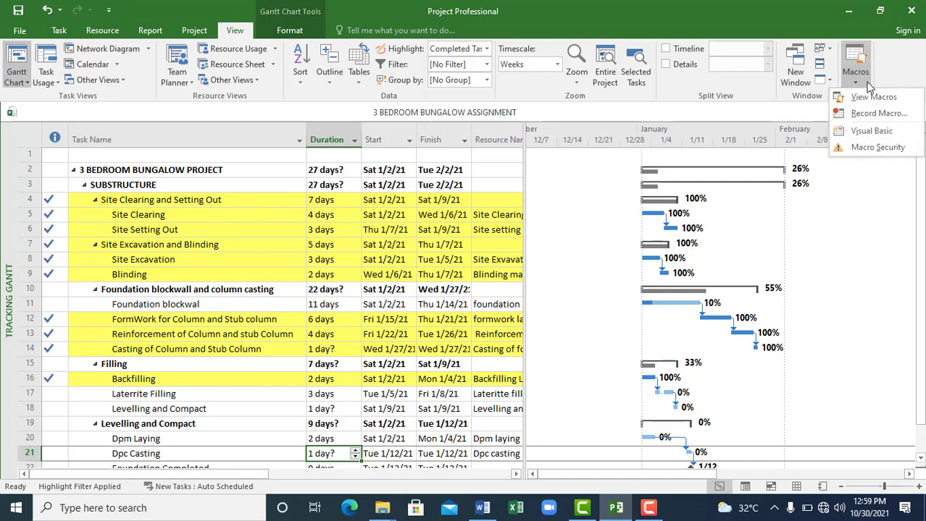
pyautogui.click(865, 216)
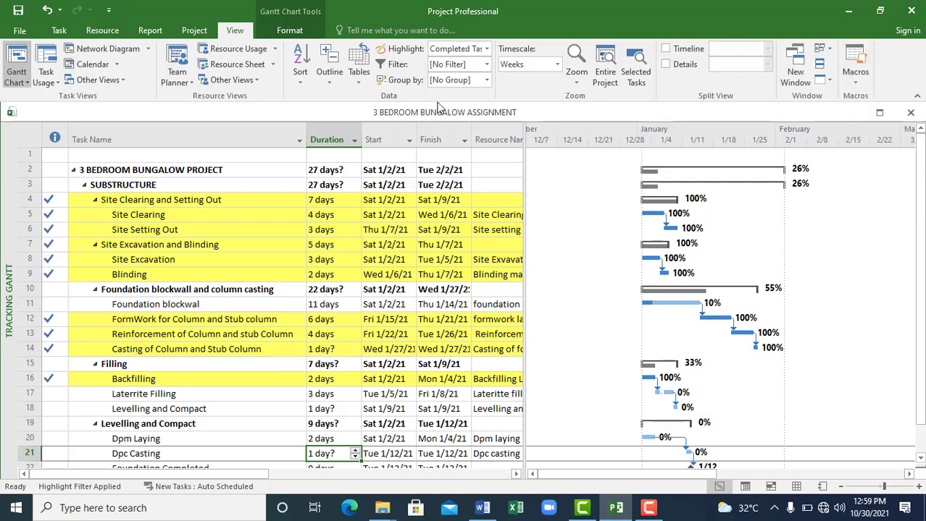
# Step: Try inserting a new column before Duration and undo the latest changes
pyautogui.click(285, 33)
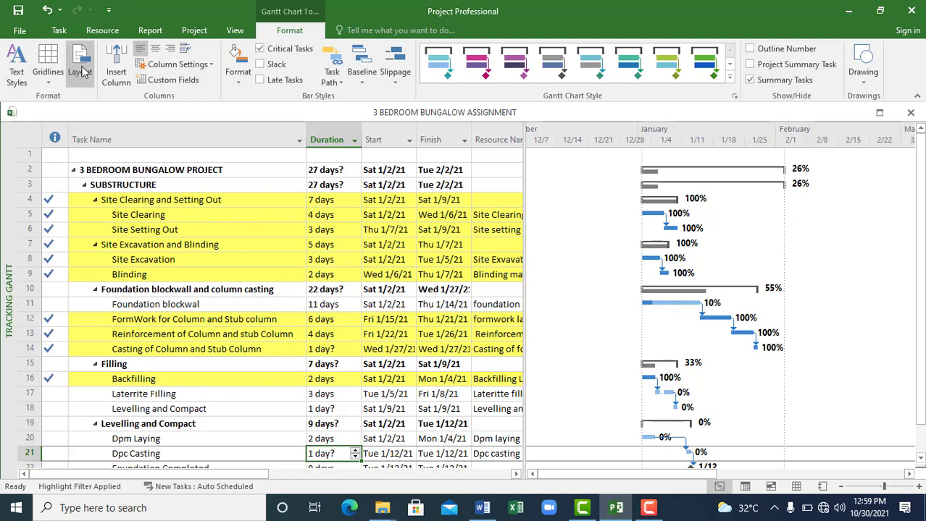
pyautogui.click(116, 73)
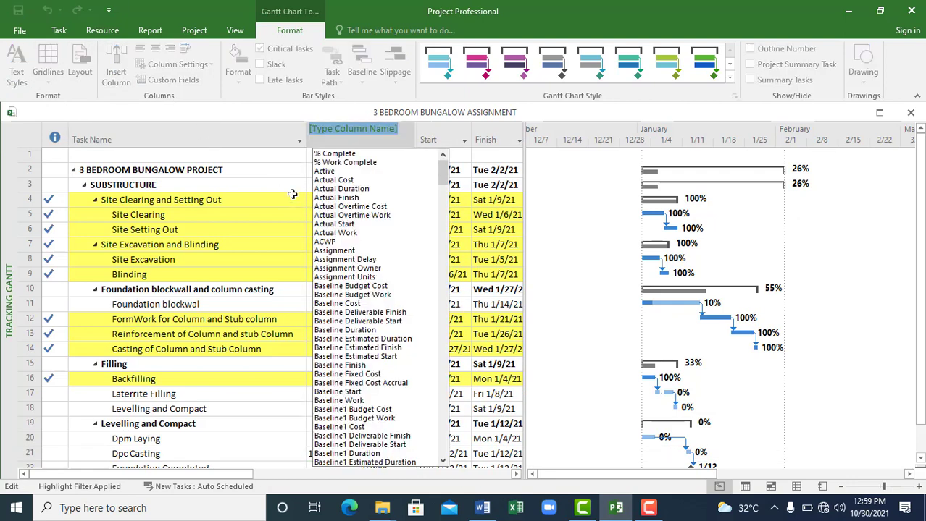
pyautogui.hotkey('ctrl', 'z')
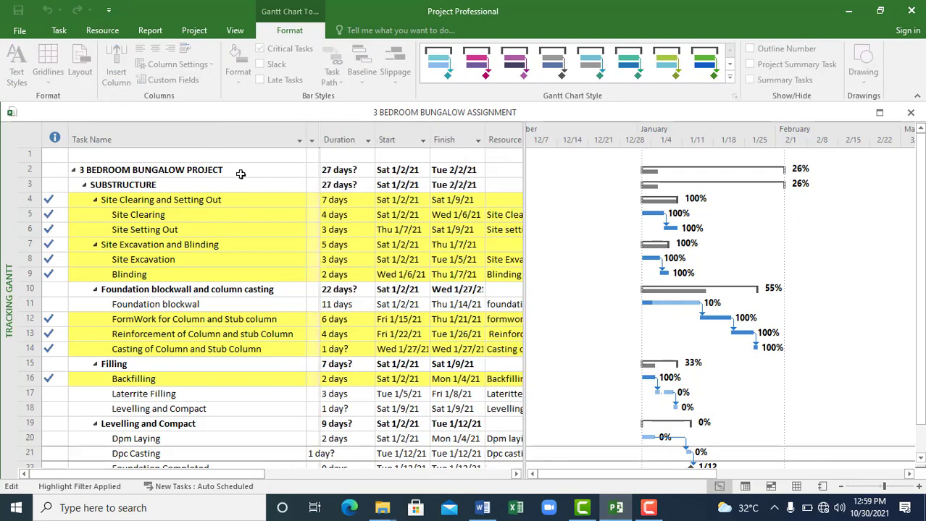
pyautogui.hotkey('ctrl', 'z')
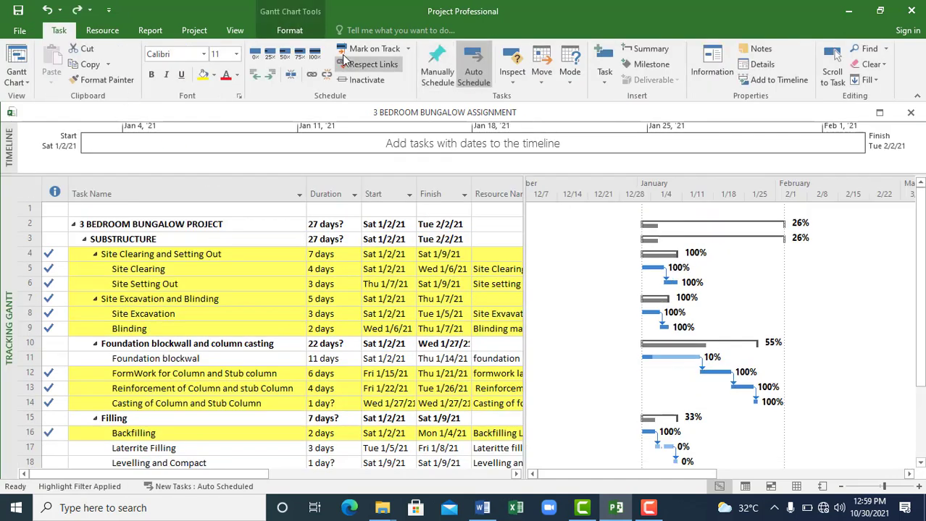
# Step: Try the Slack and Late Tasks bar styles on the Gantt chart, and turn off the Critical Tasks style
pyautogui.click(289, 32)
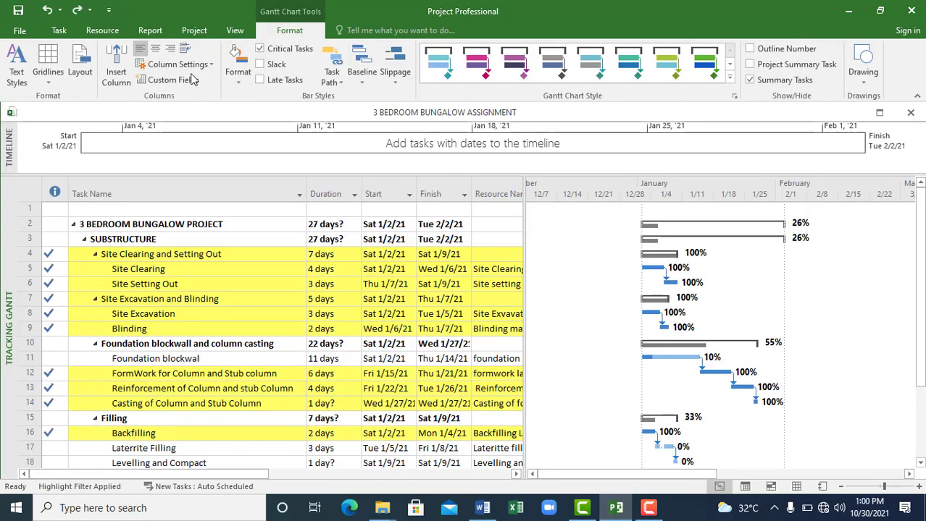
pyautogui.click(238, 72)
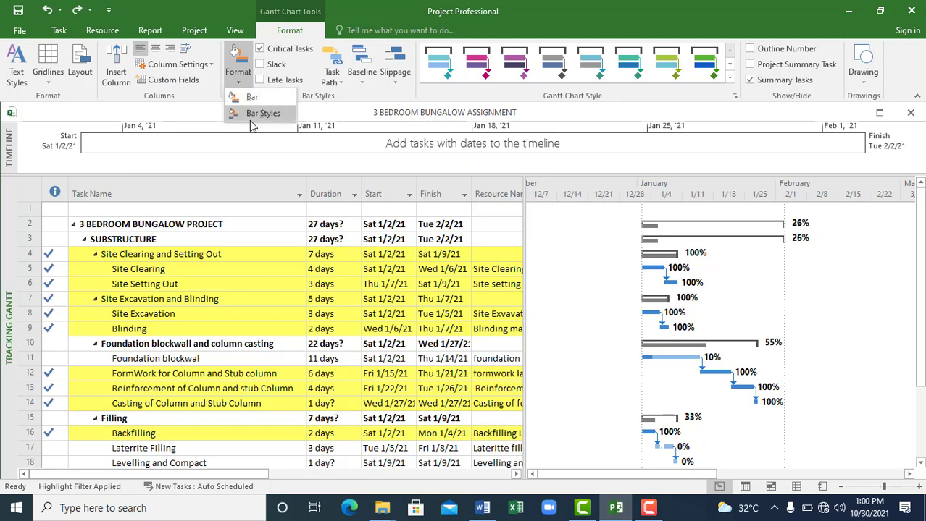
pyautogui.click(263, 65)
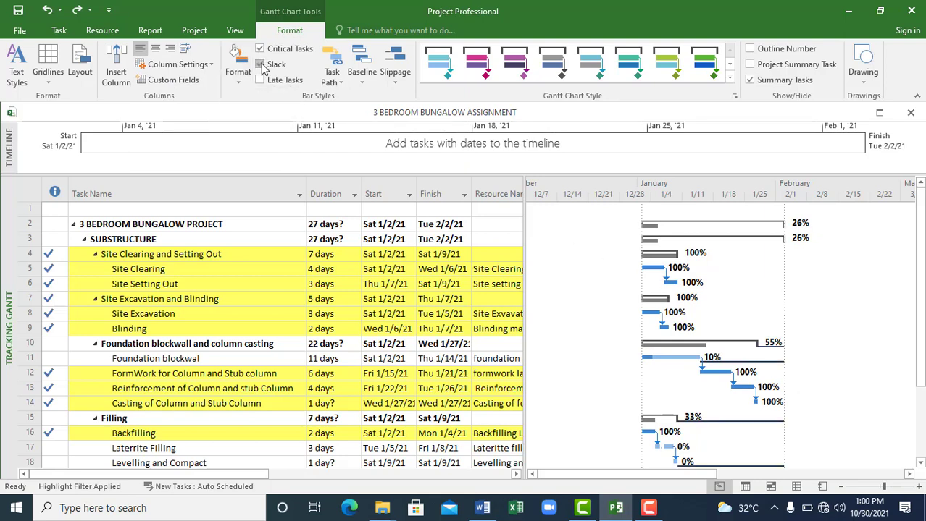
pyautogui.click(262, 80)
pyautogui.click(261, 65)
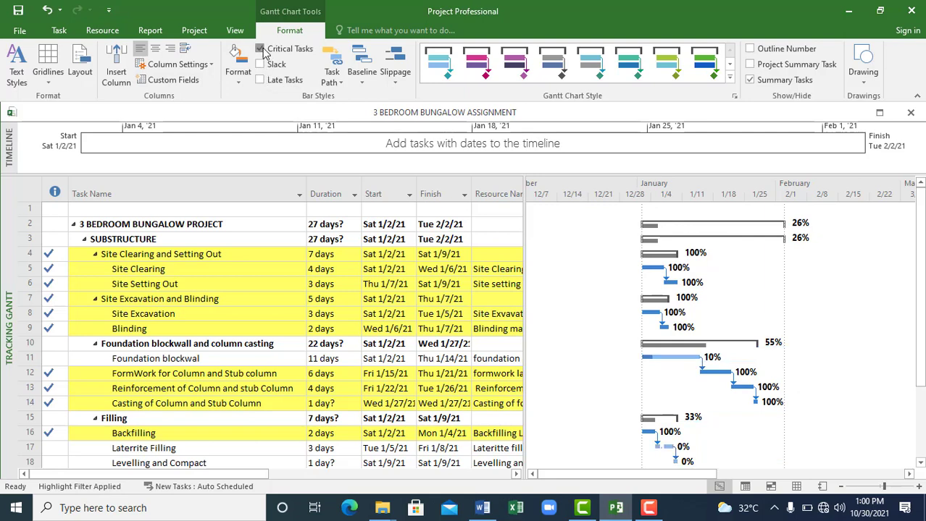
# Step: Show the Task Path highlighting options for predecessors and successors without applying any
pyautogui.click(343, 83)
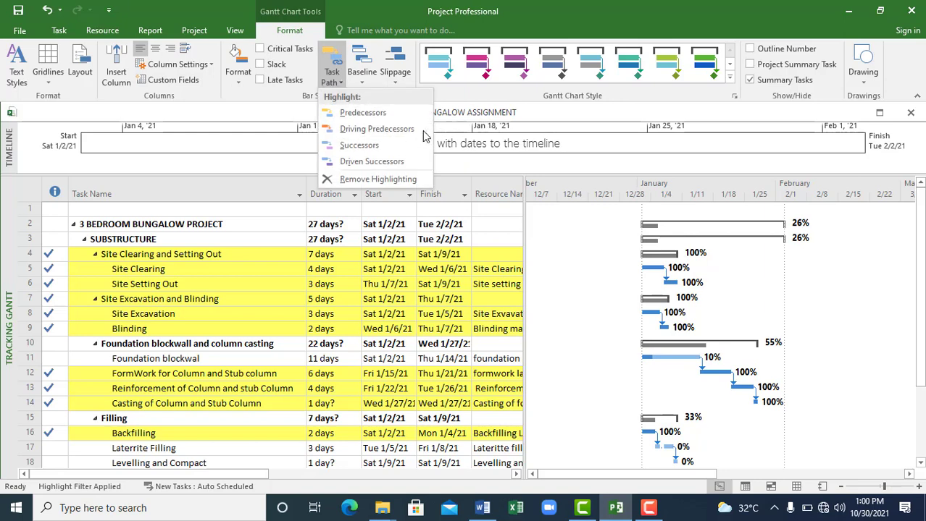
pyautogui.click(462, 104)
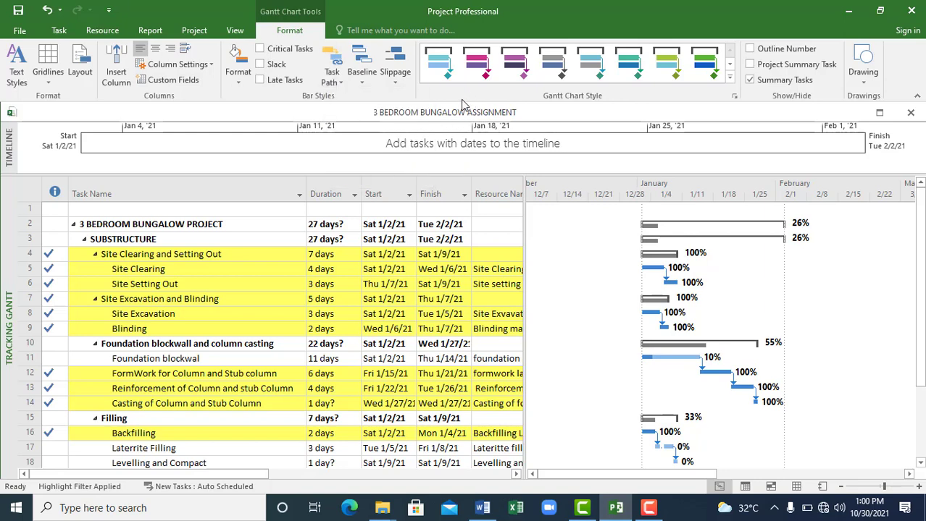
# Step: Show the baselines available for display on the Gantt chart without choosing a different one
pyautogui.click(361, 80)
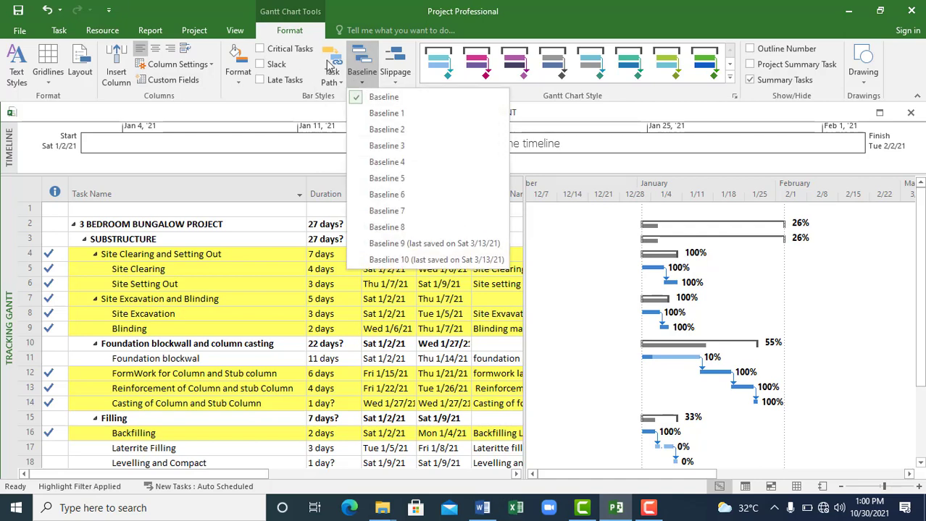
pyautogui.click(668, 111)
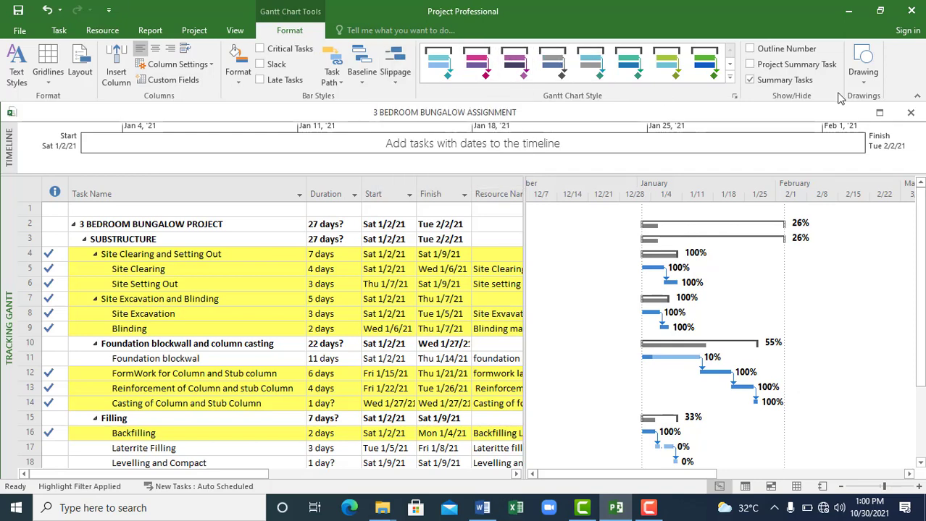
# Step: Try the Outline Number, Project Summary Task and Summary Tasks display options, returning each to its original setting
pyautogui.click(750, 49)
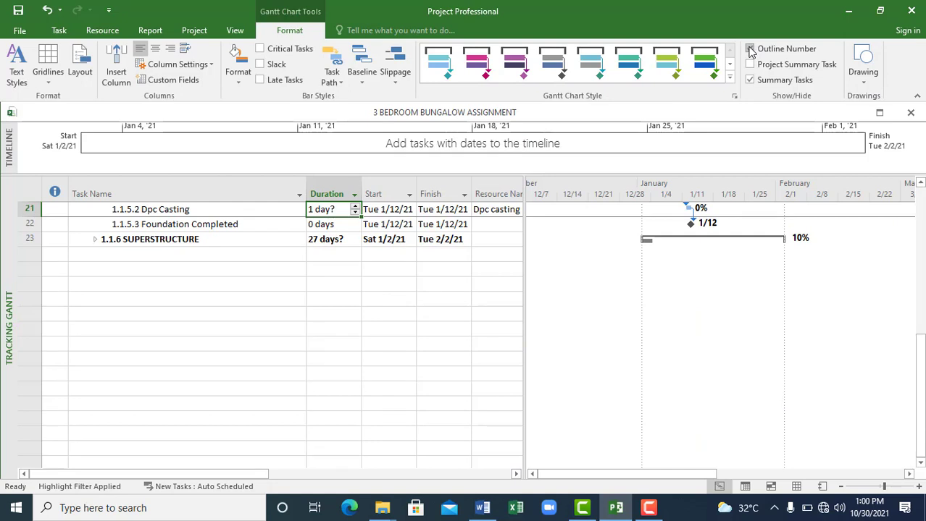
pyautogui.click(749, 49)
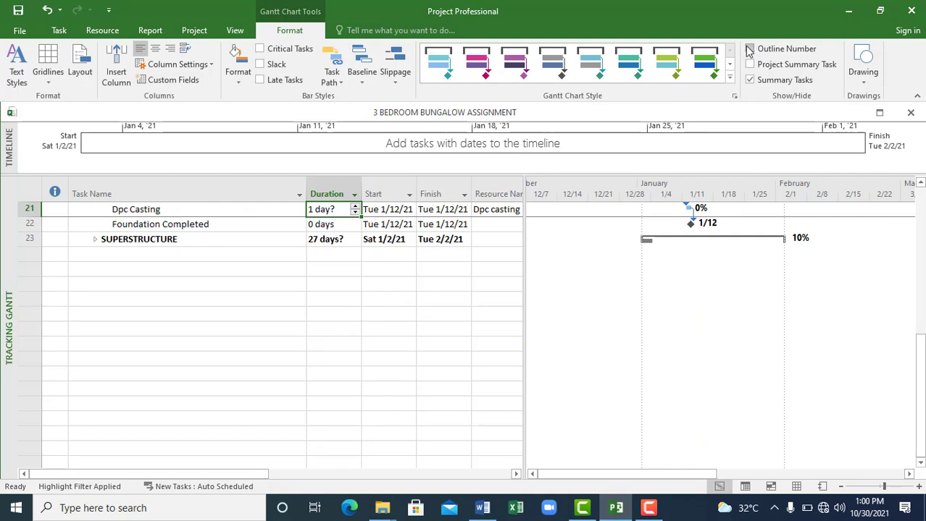
pyautogui.click(749, 67)
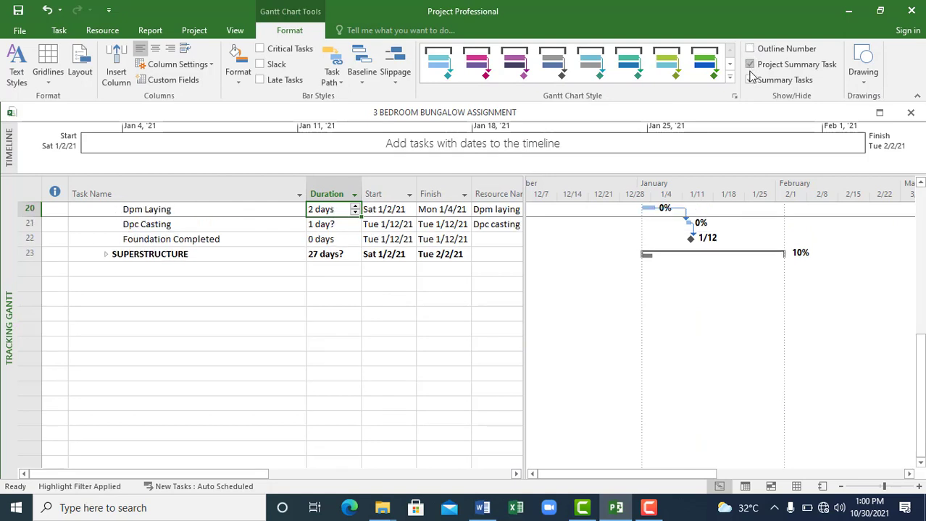
pyautogui.click(749, 67)
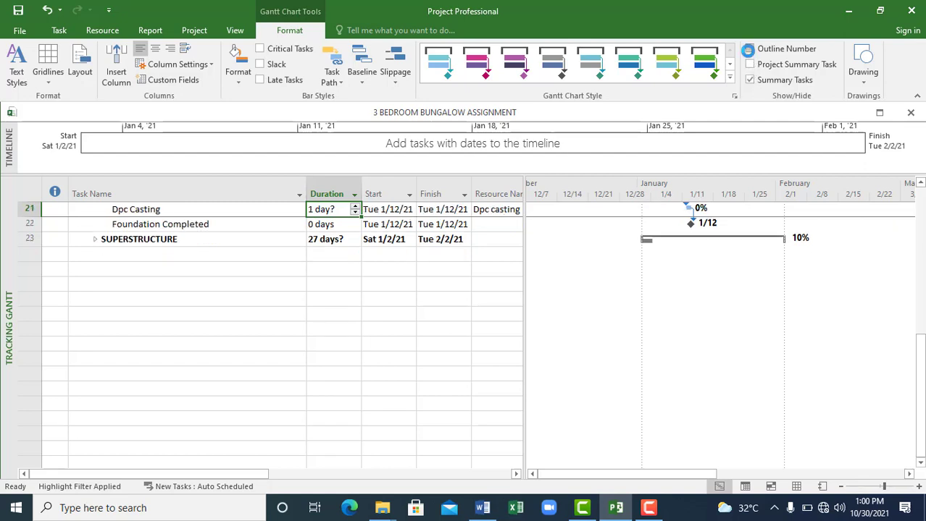
pyautogui.click(749, 49)
pyautogui.click(749, 50)
pyautogui.click(750, 80)
pyautogui.click(751, 80)
# Step: Draw a diagonal arrow in the empty chart area below the SUPERSTRUCTURE bar and a large oval overlapping it
pyautogui.click(862, 72)
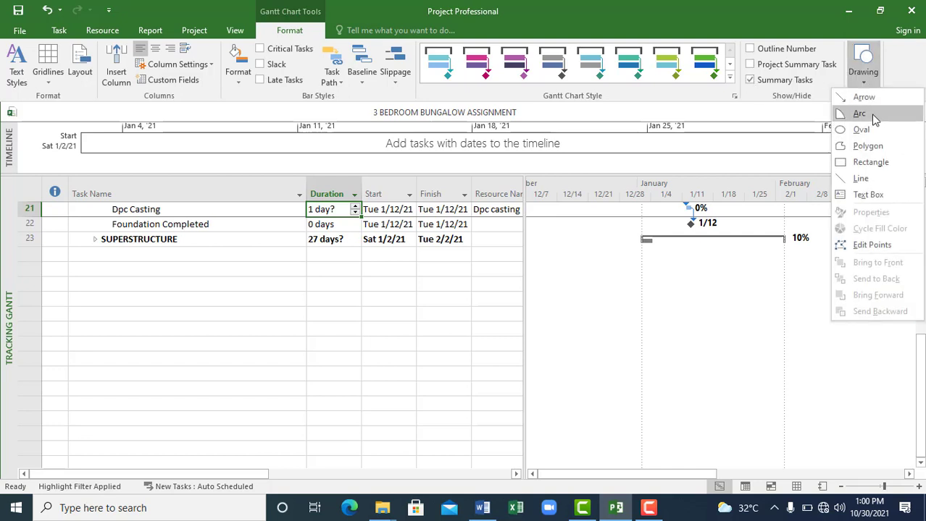
pyautogui.click(866, 98)
pyautogui.moveTo(680, 270); pyautogui.dragTo(787, 373)
pyautogui.click(864, 83)
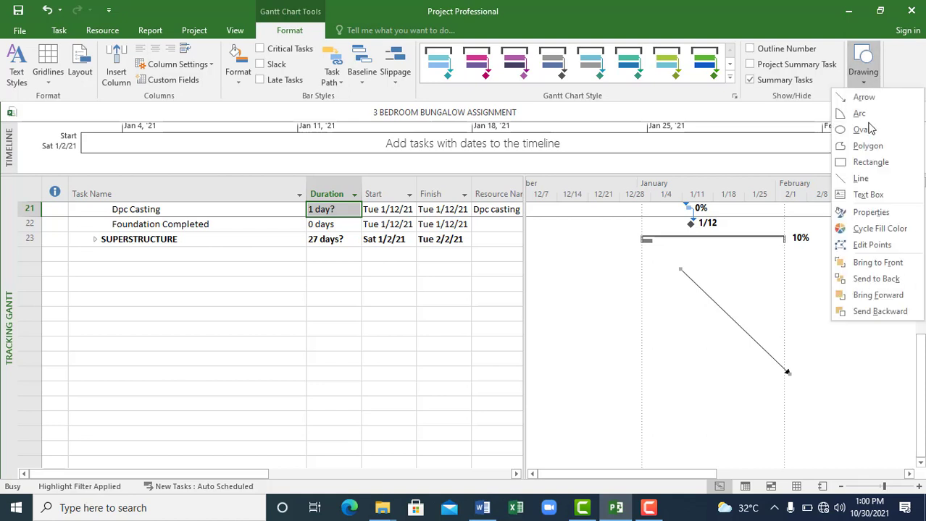
pyautogui.click(857, 128)
pyautogui.moveTo(621, 298); pyautogui.dragTo(753, 410)
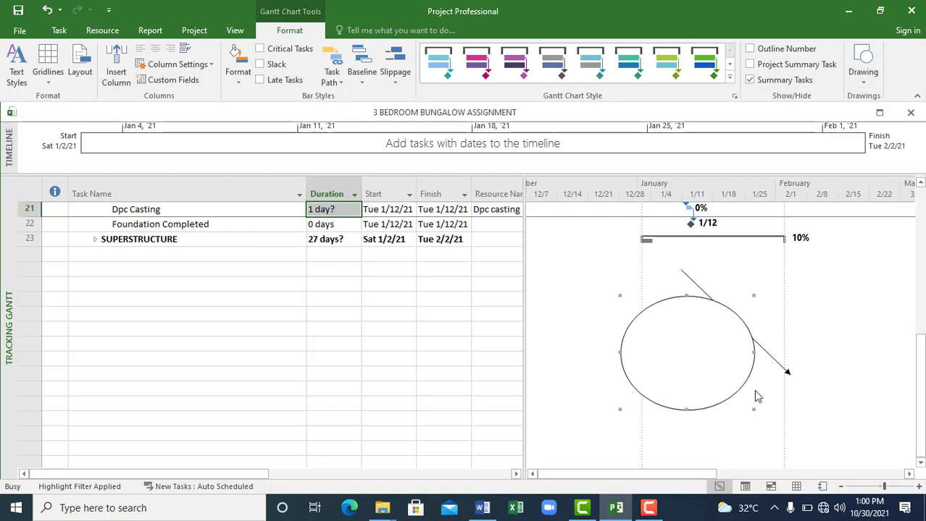
# Step: Draw a large rectangle over the arrow and the upper part of the oval, just below the SUPERSTRUCTURE bar
pyautogui.click(862, 84)
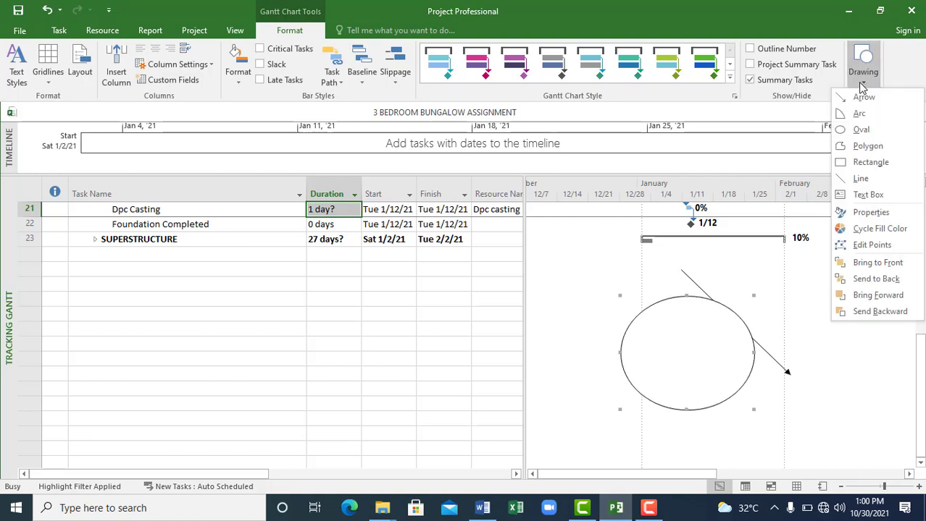
pyautogui.click(870, 163)
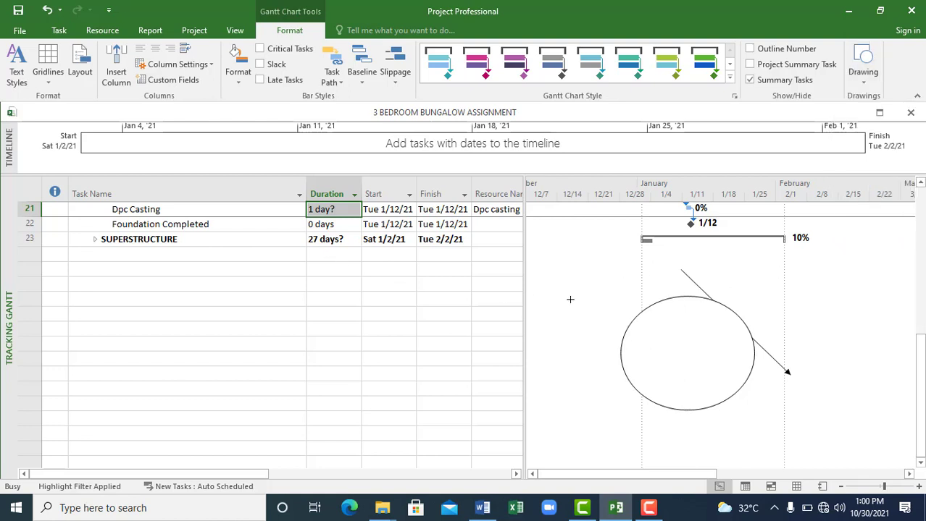
pyautogui.moveTo(614, 252); pyautogui.dragTo(794, 381)
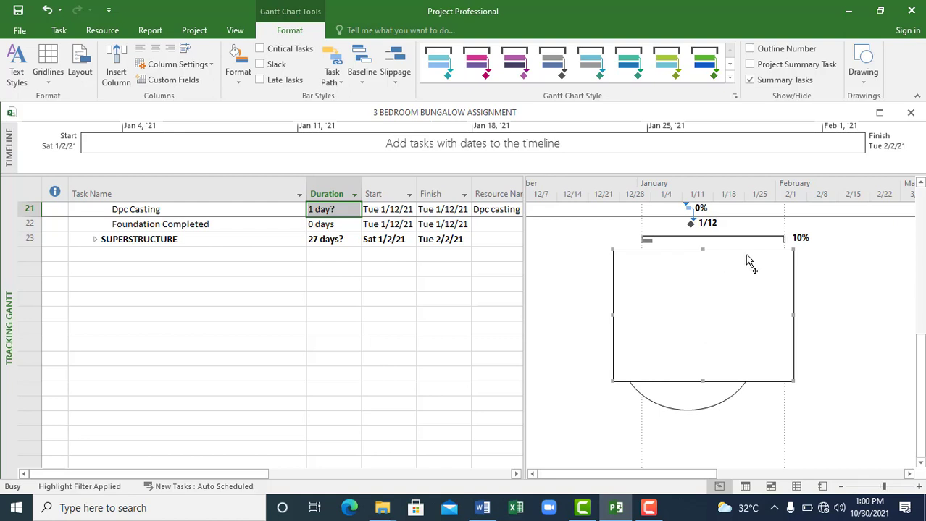